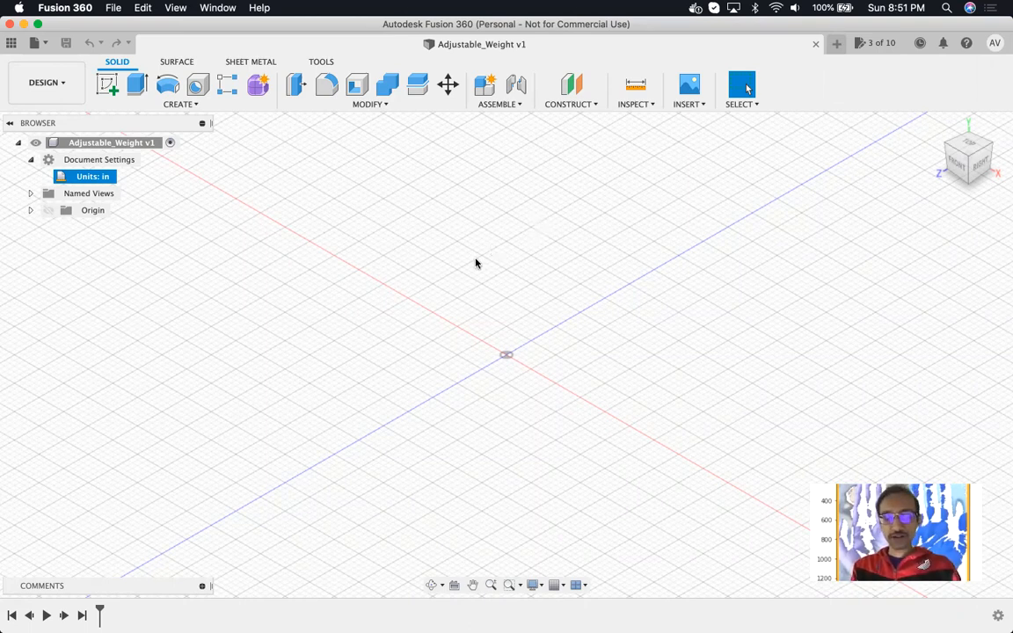
{"action": "left_click", "coordinate": [359, 105]}
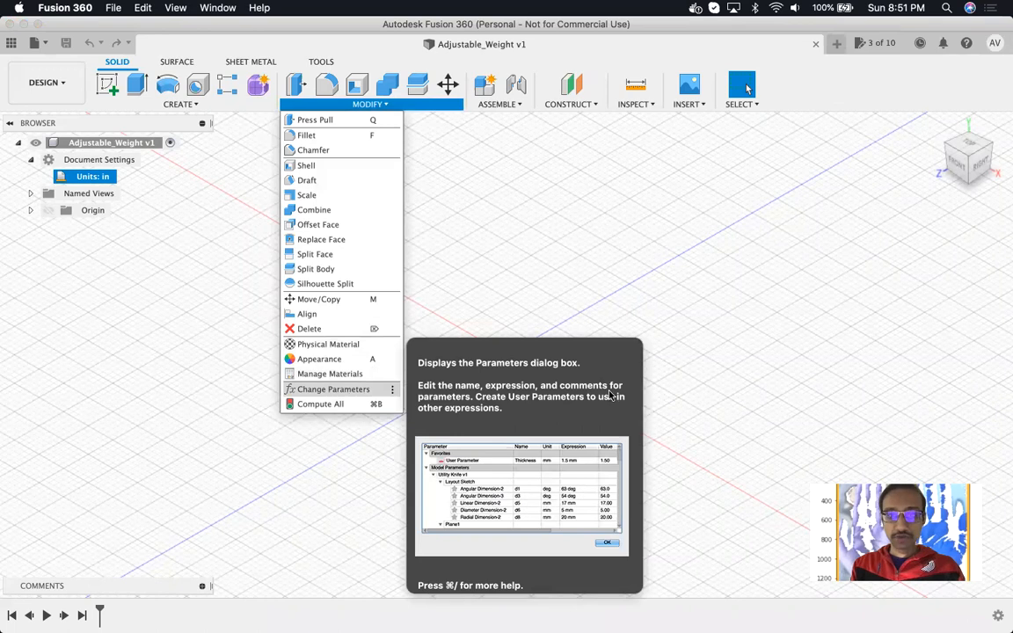
{"action": "left_click", "coordinate": [707, 362]}
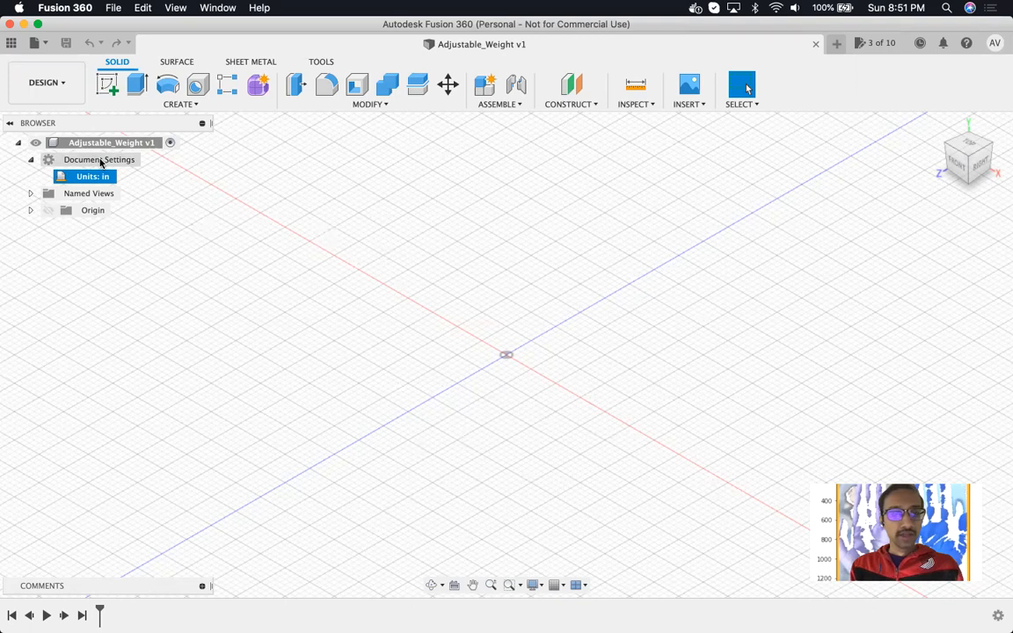
- Review the unit types available for the document in its unit settings
{"action": "mouse_move", "coordinate": [123, 177]}
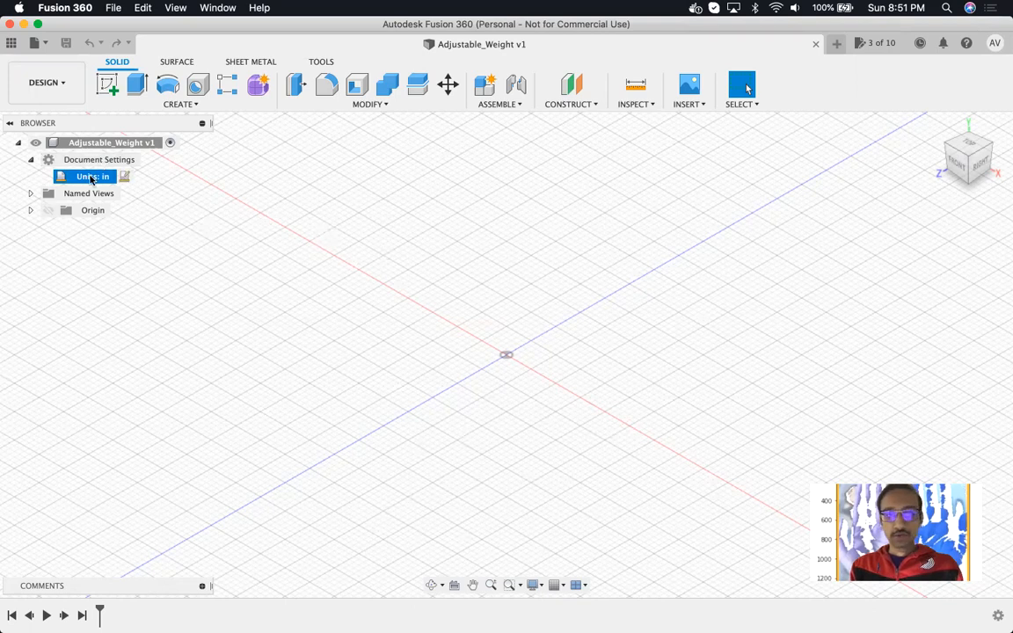
{"action": "left_click", "coordinate": [126, 178]}
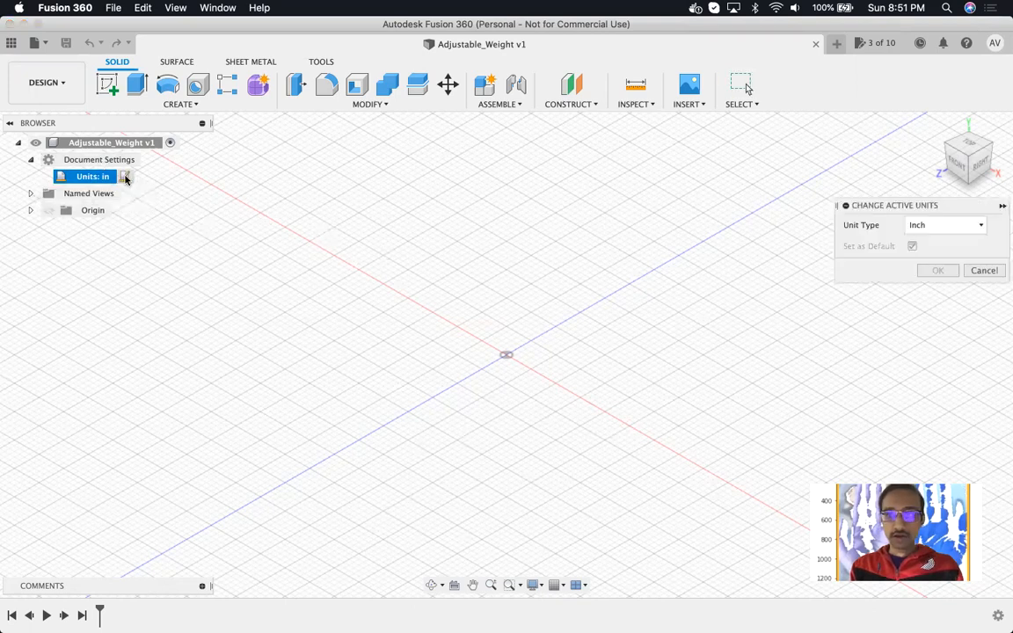
{"action": "left_click", "coordinate": [953, 225]}
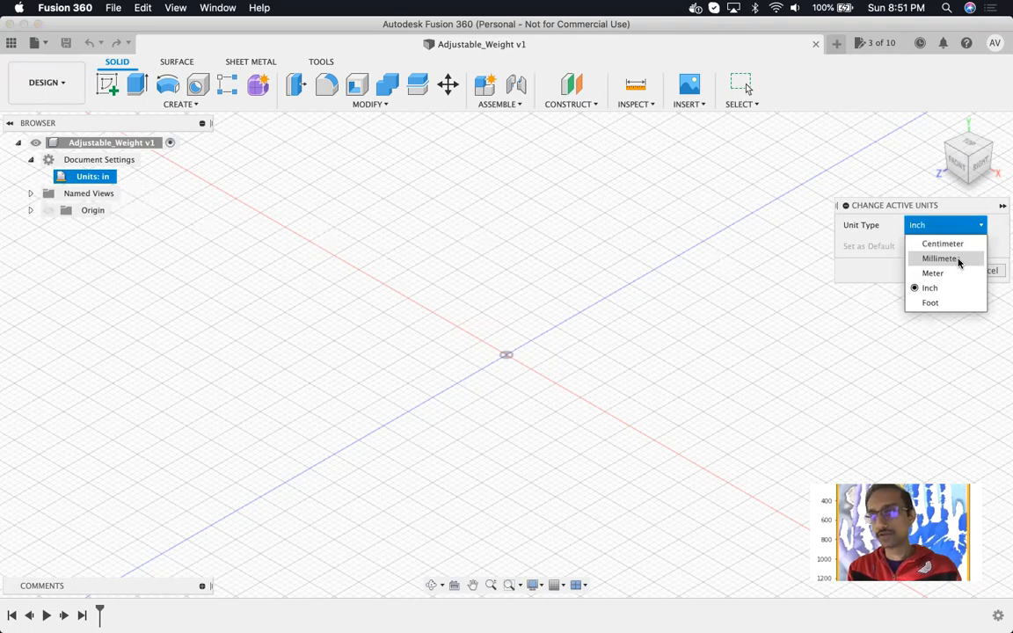
{"action": "left_click", "coordinate": [882, 226]}
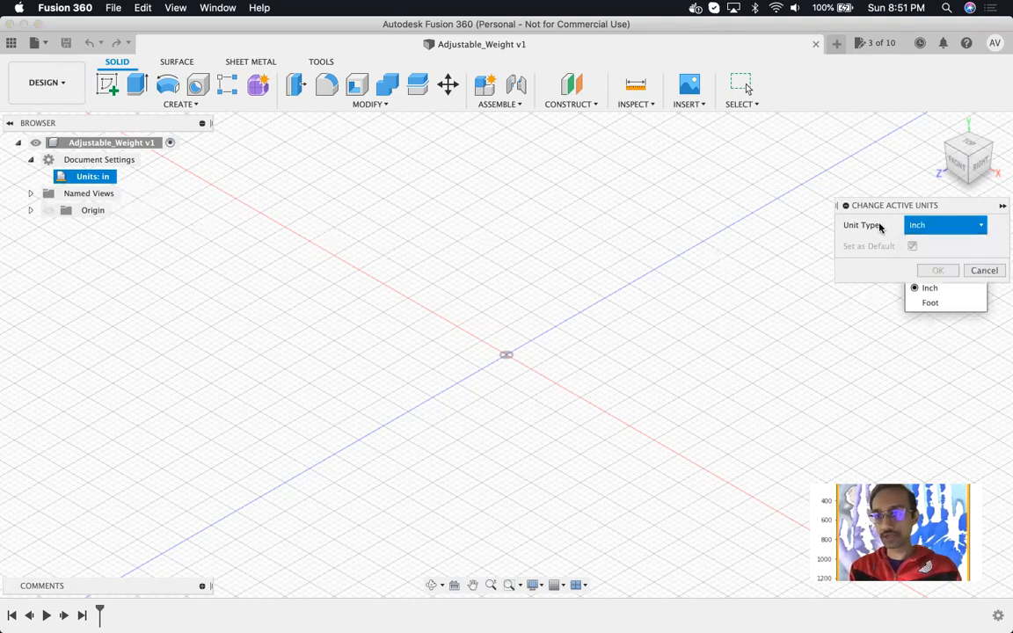
{"action": "left_click", "coordinate": [970, 270]}
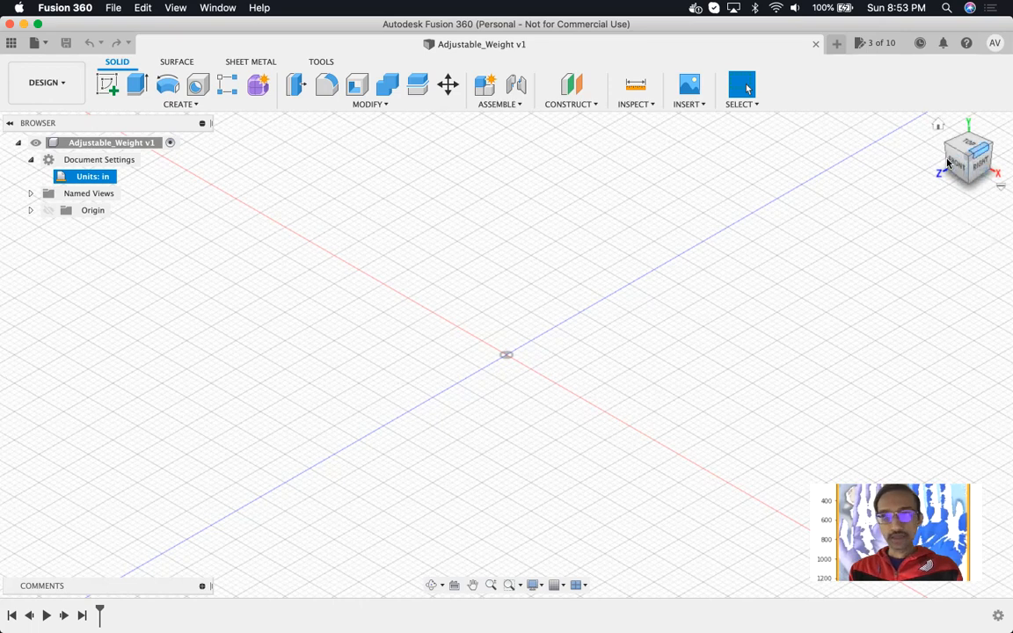
- Start a new sketch on the vertical front (XY) origin plane
{"action": "left_click", "coordinate": [104, 82]}
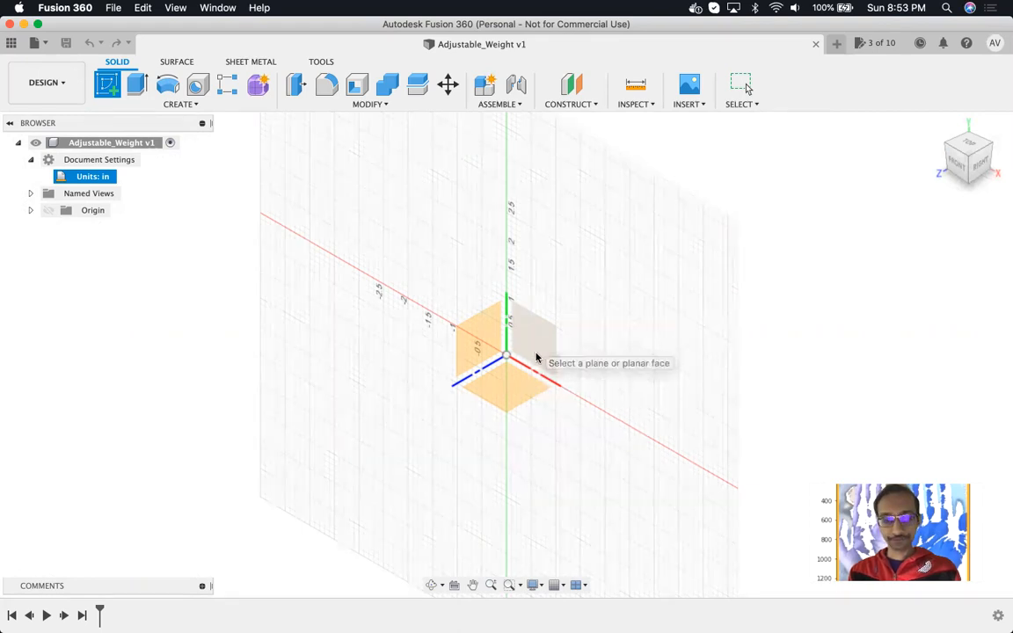
{"action": "left_click", "coordinate": [533, 349]}
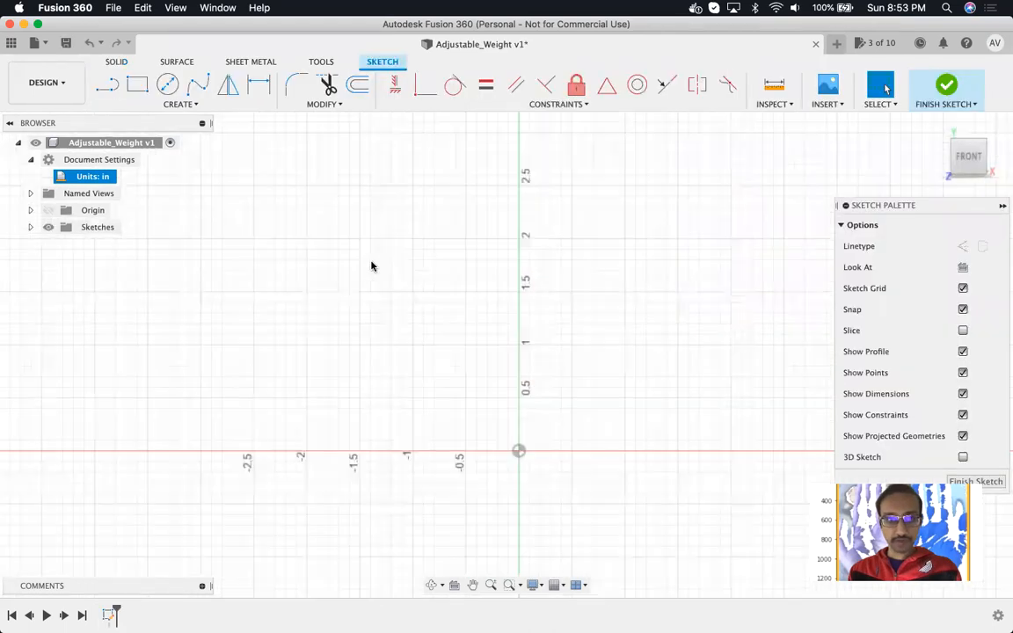
- Open the Parameters dialog, make its window more compact and widen its Parameter column
{"action": "left_click", "coordinate": [325, 104]}
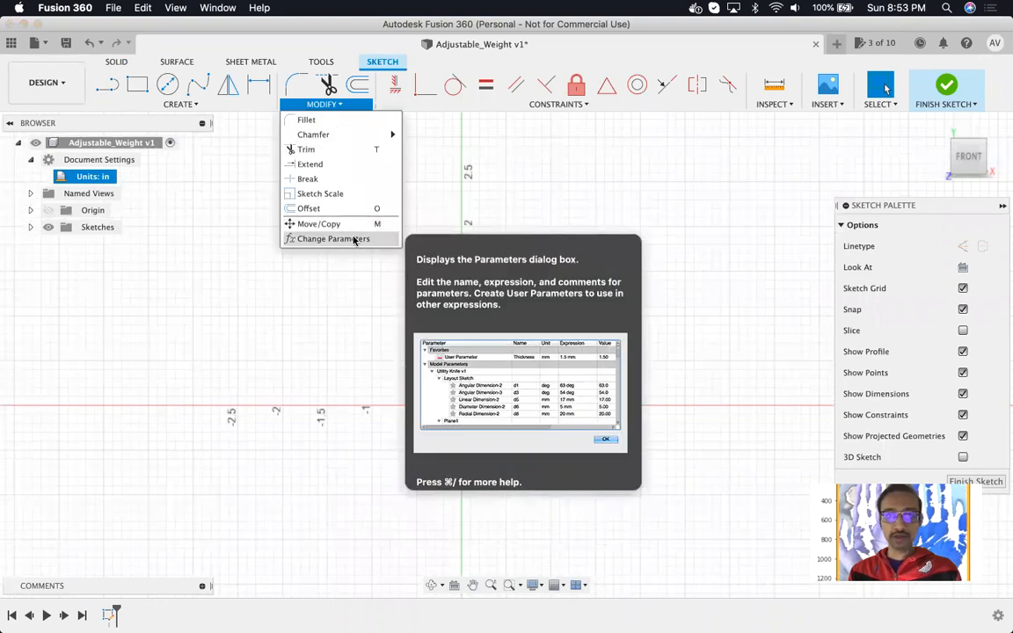
{"action": "left_click", "coordinate": [383, 240]}
{"action": "left_click_drag", "start_coordinate": [413, 186], "coordinate": [348, 167]}
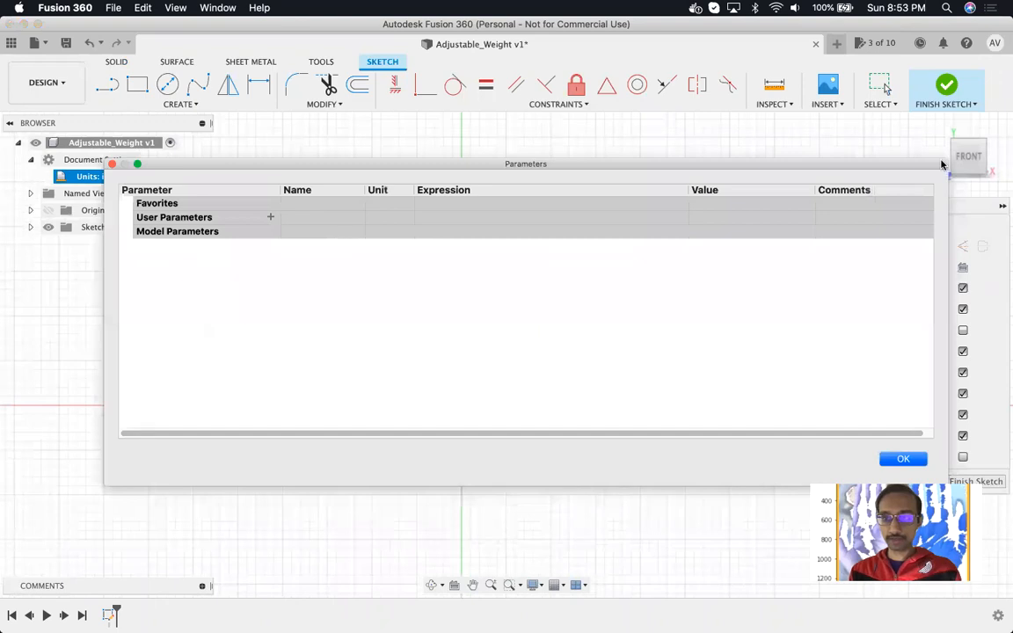
{"action": "left_click_drag", "start_coordinate": [942, 163], "coordinate": [684, 149]}
{"action": "left_click_drag", "start_coordinate": [606, 125], "coordinate": [614, 128]}
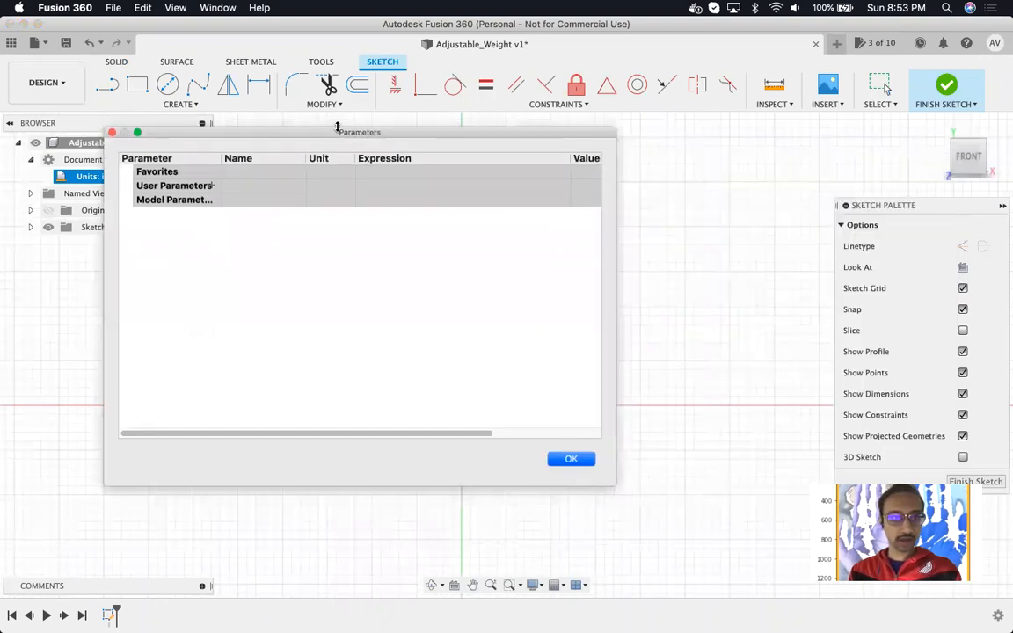
{"action": "left_click", "coordinate": [220, 172]}
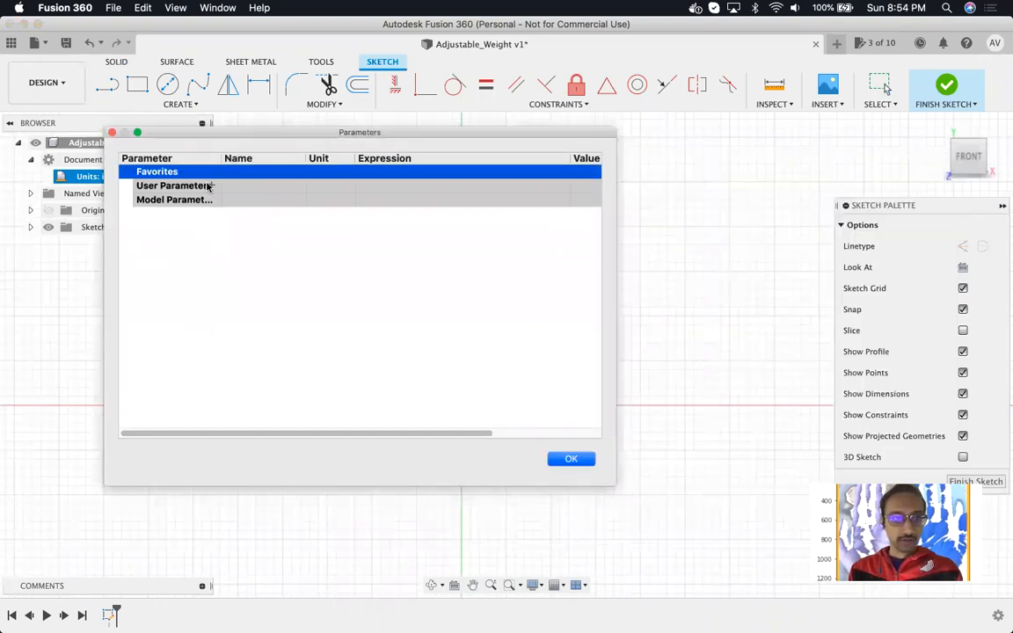
{"action": "left_click_drag", "start_coordinate": [222, 158], "coordinate": [259, 158]}
- Add a user parameter named bell_diam in inches with the expression 2
{"action": "left_click", "coordinate": [248, 185]}
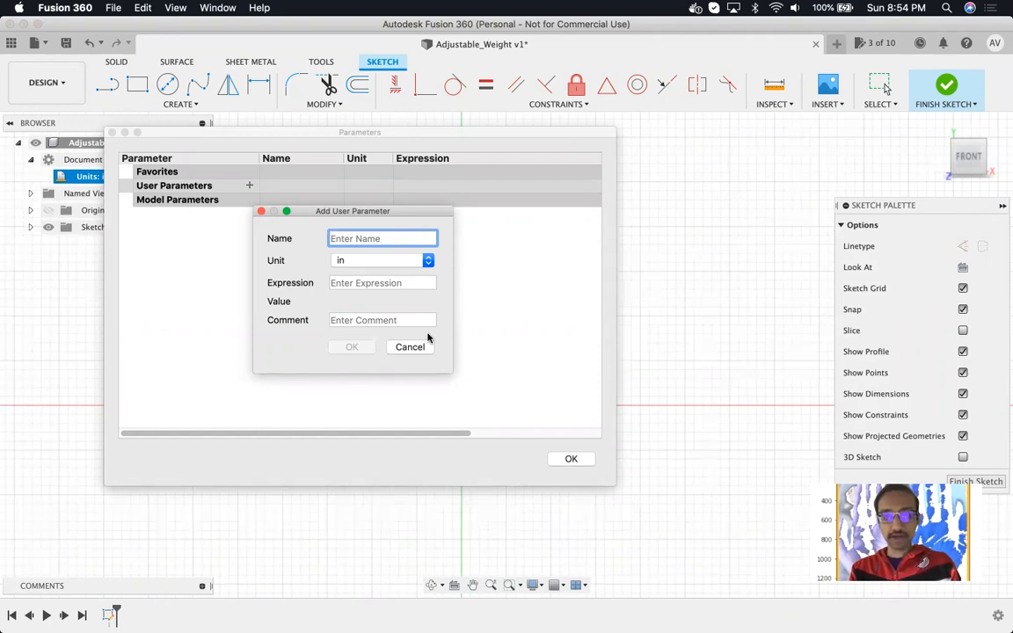
{"action": "type", "text": "b"}
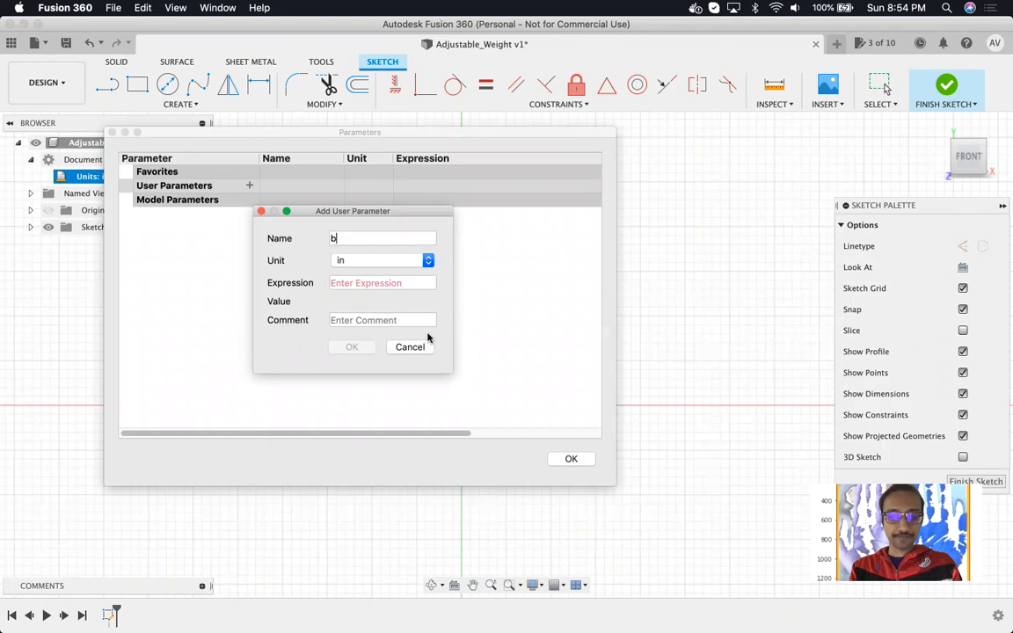
{"action": "type", "text": "ell_diam"}
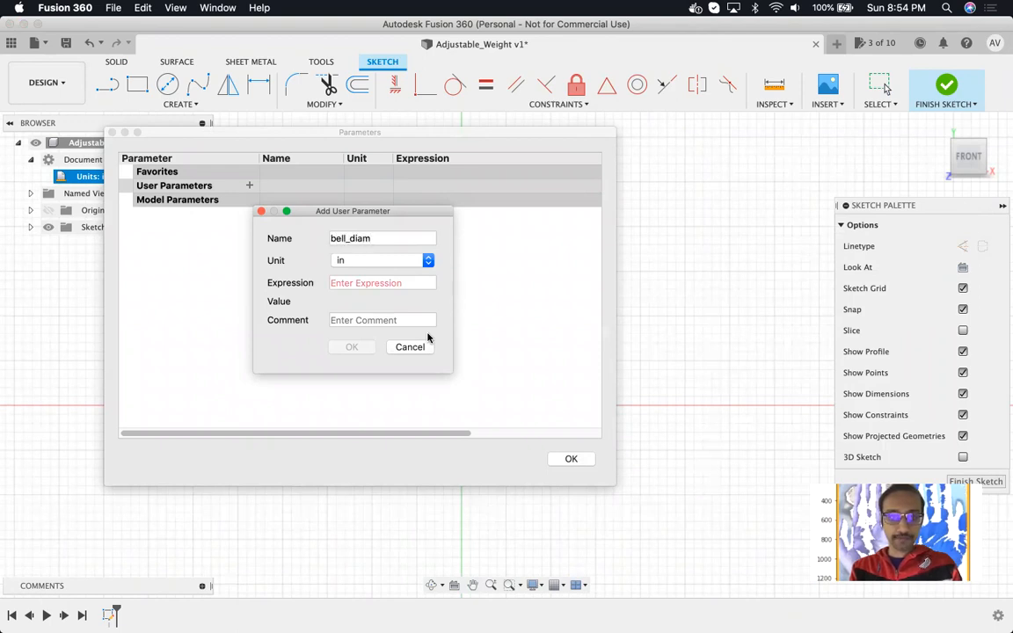
{"action": "left_click", "coordinate": [412, 283]}
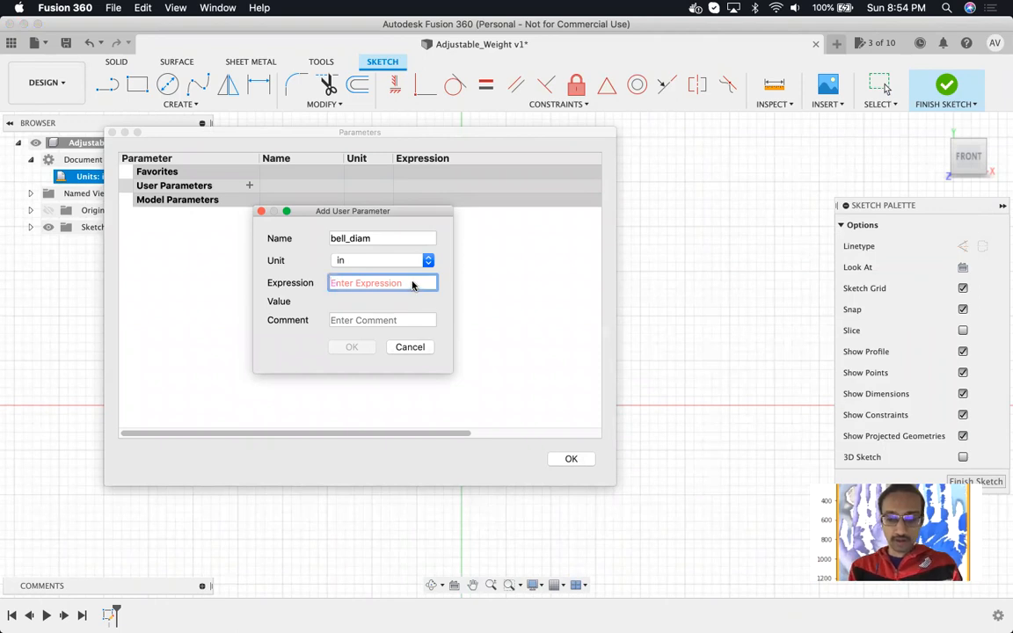
{"action": "type", "text": "2"}
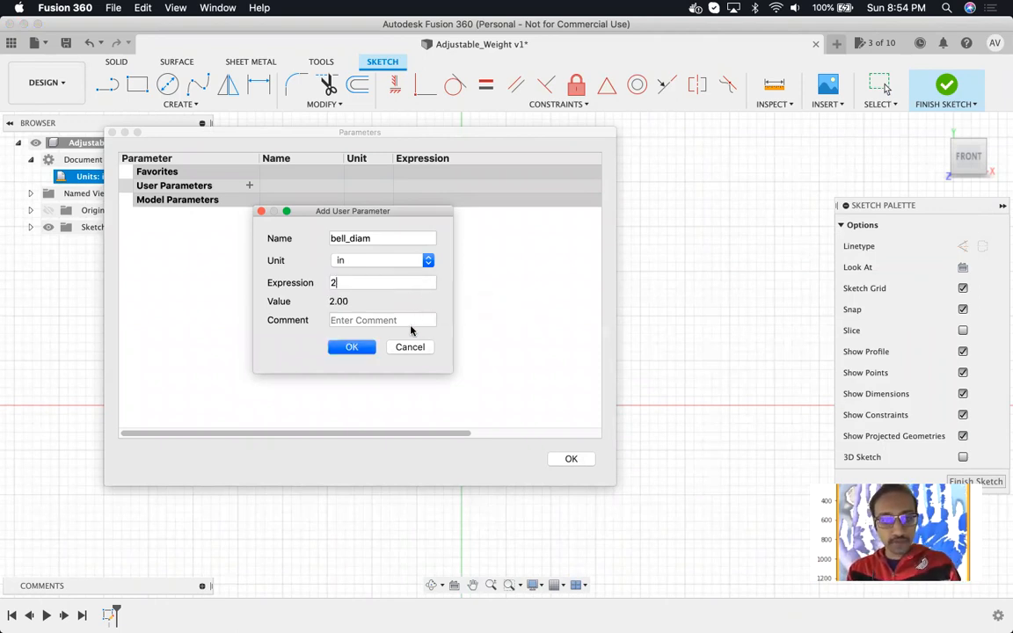
{"action": "left_click", "coordinate": [352, 348]}
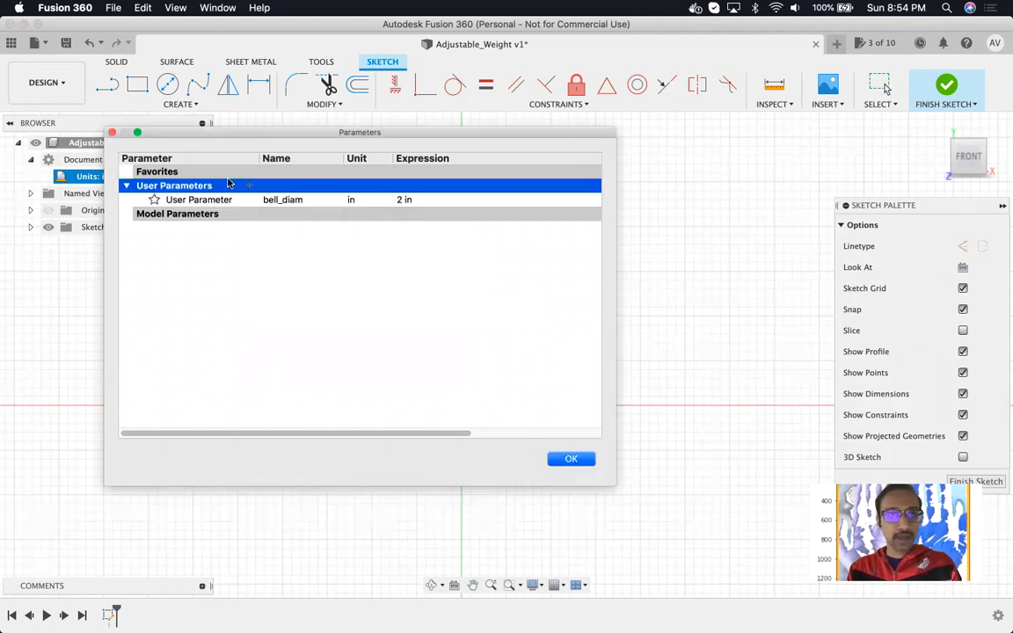
- Add a user parameter named bell_thickness in inches with the expression 1
{"action": "left_click", "coordinate": [249, 186]}
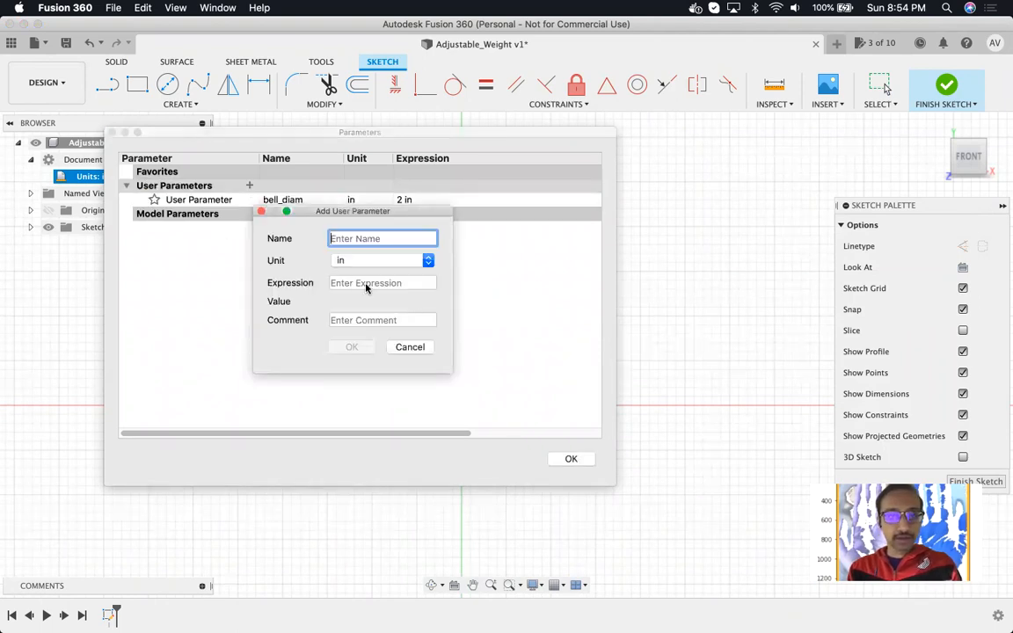
{"action": "type", "text": "bell_t"}
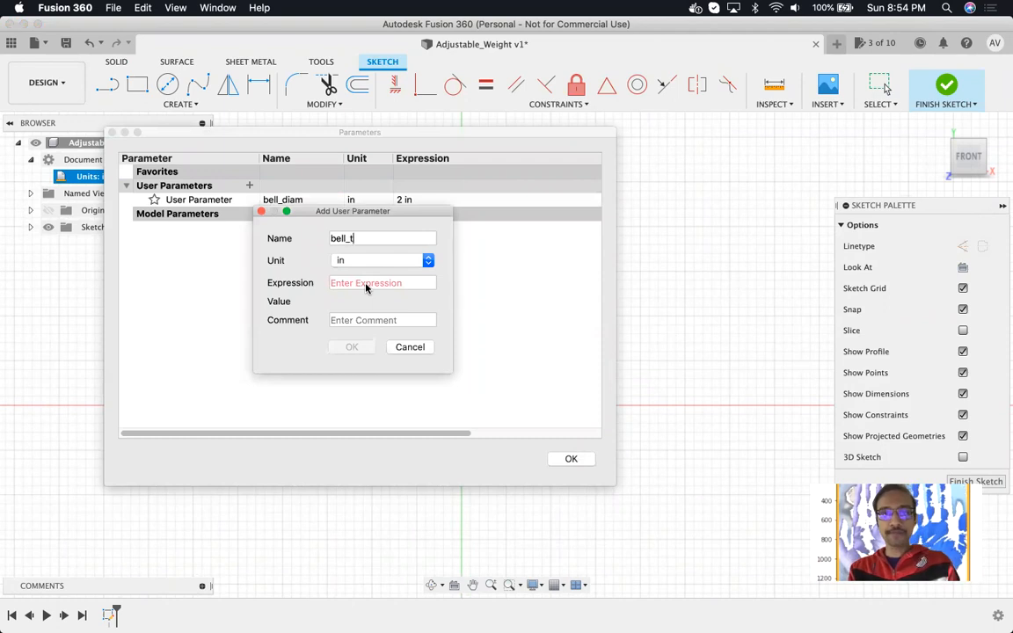
{"action": "type", "text": "hickness"}
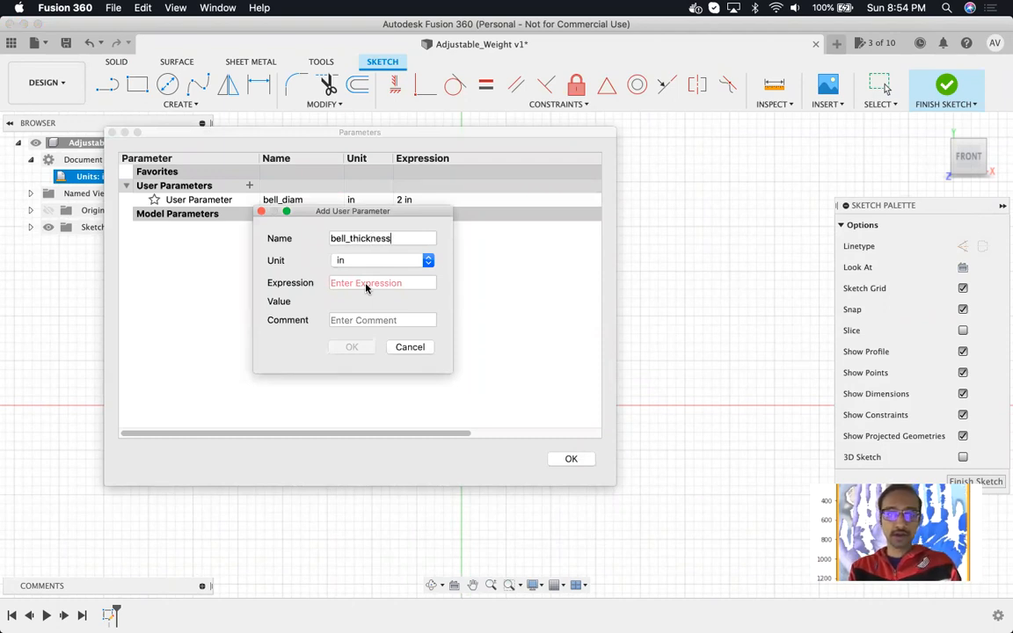
{"action": "left_click", "coordinate": [365, 285]}
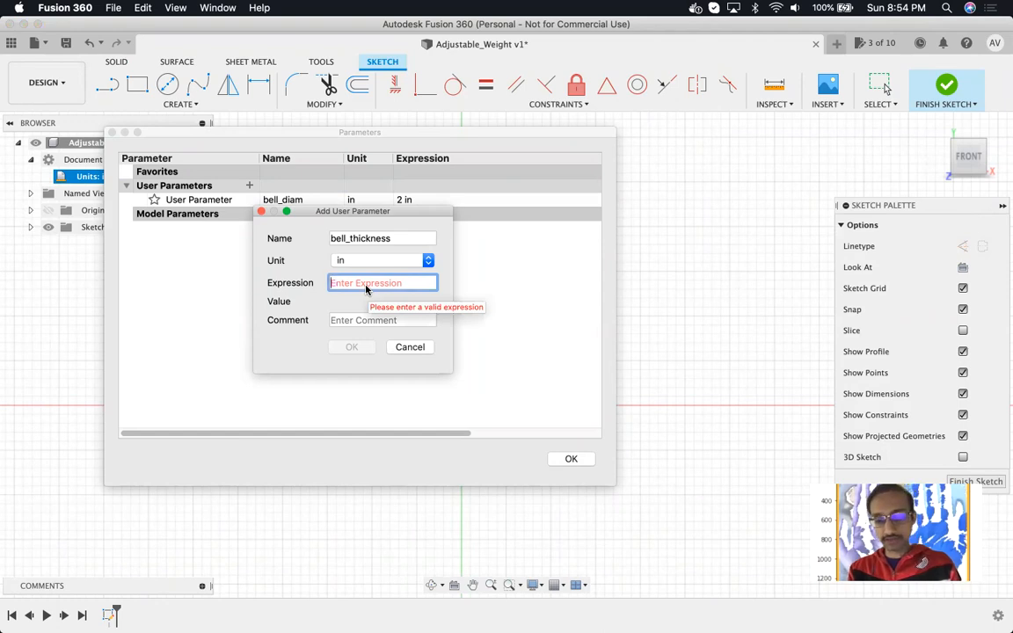
{"action": "type", "text": "1"}
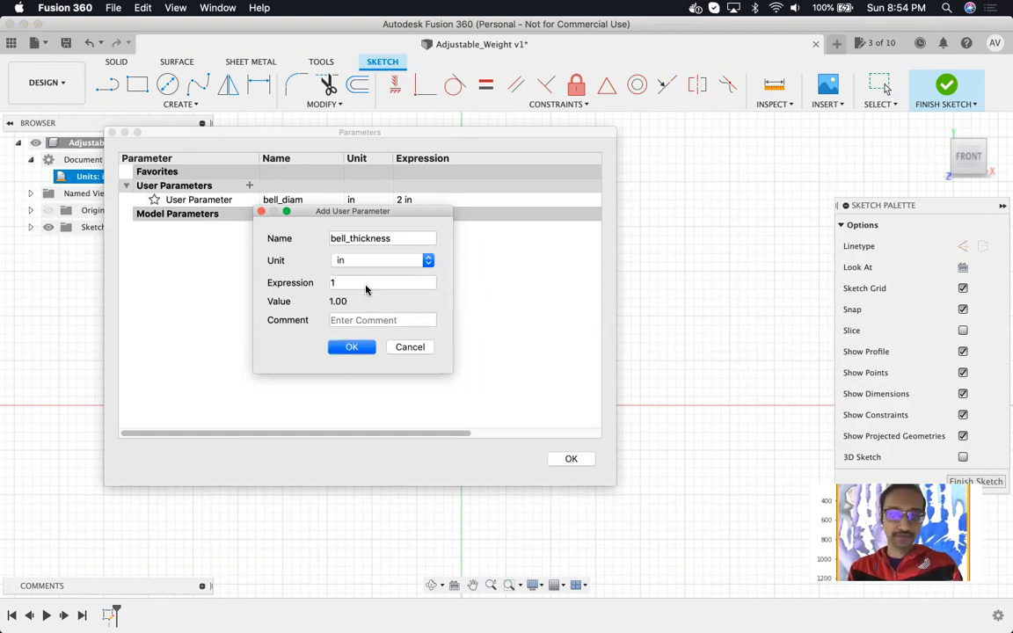
{"action": "left_click", "coordinate": [354, 346]}
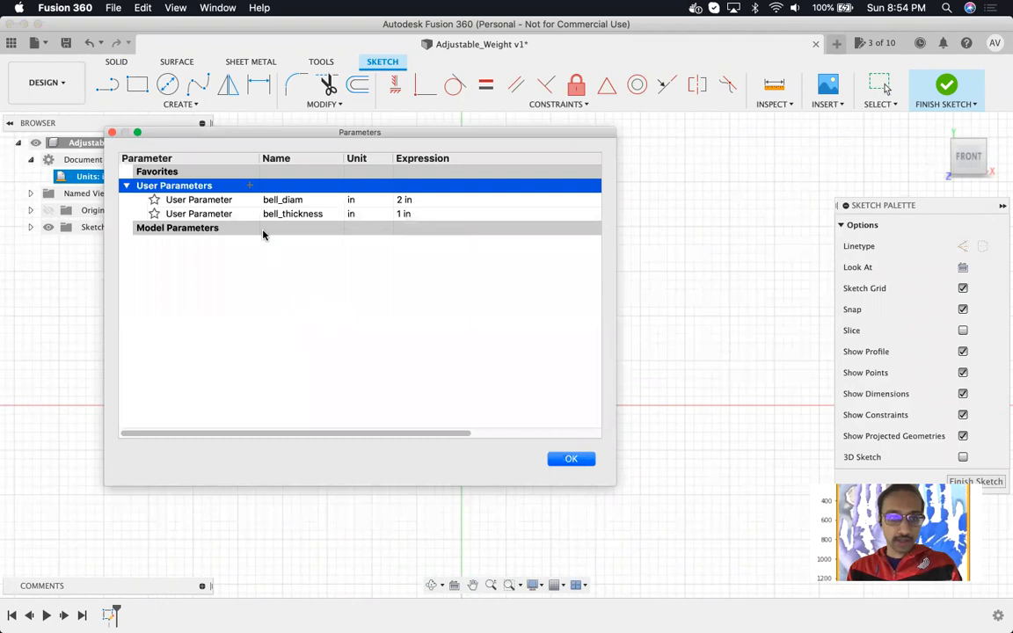
- Add a user parameter named bar_diam in inches with the expression 4
{"action": "left_click", "coordinate": [249, 186]}
{"action": "type", "text": "bar_diam"}
{"action": "key", "text": "Tab"}
{"action": "key", "text": "Tab"}
{"action": "key", "text": "Tab"}
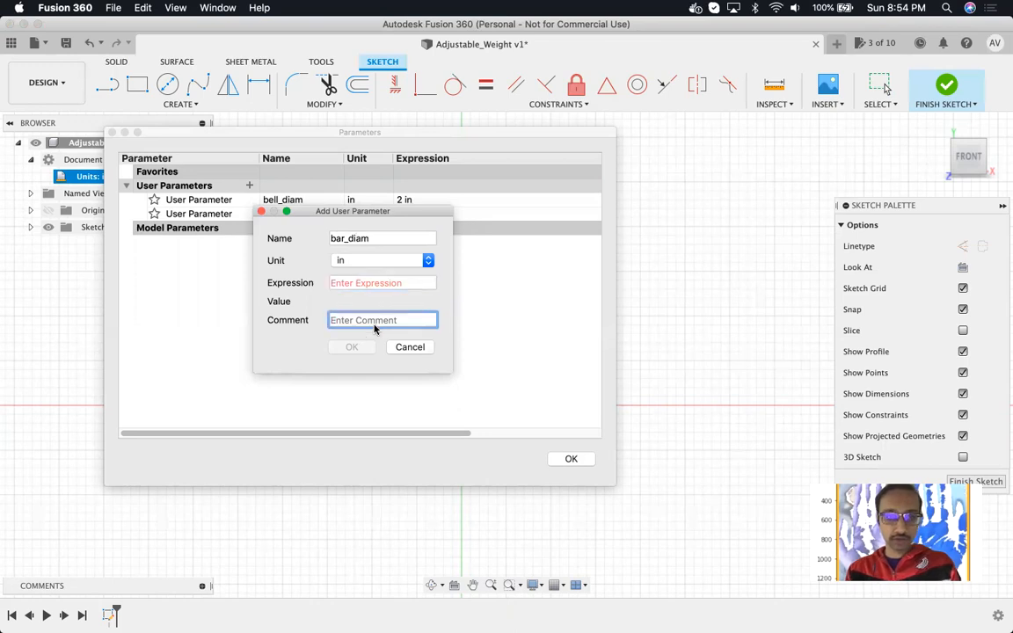
{"action": "left_click", "coordinate": [387, 286]}
{"action": "type", "text": "4"}
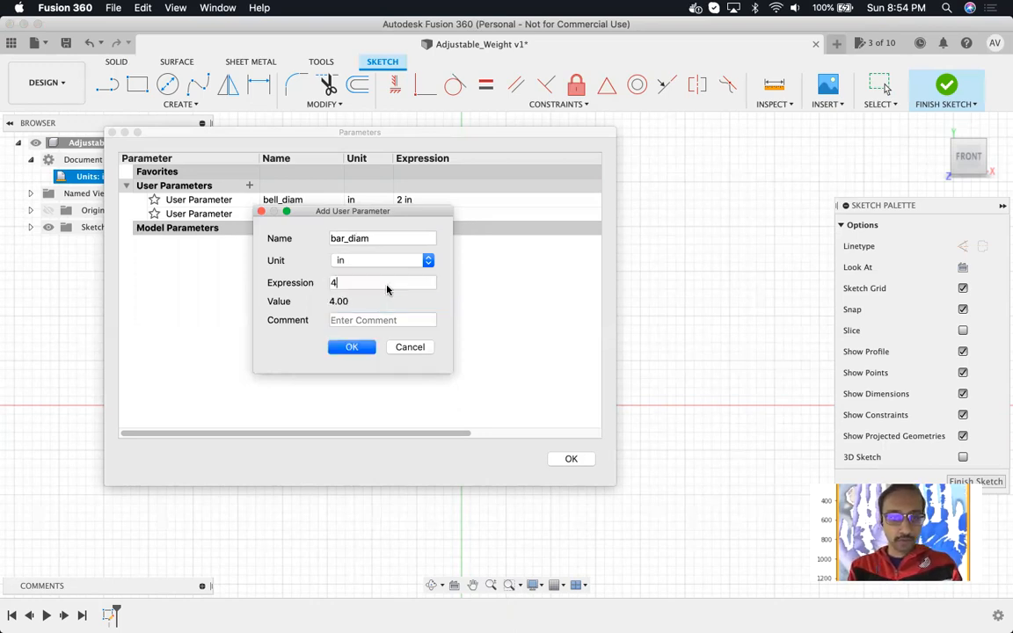
{"action": "left_click", "coordinate": [360, 348]}
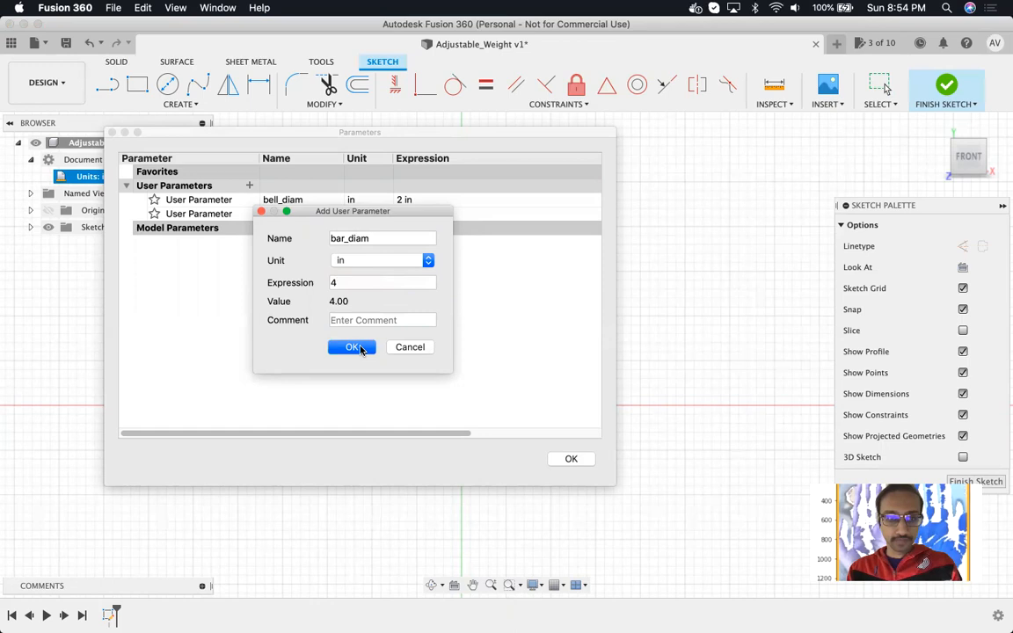
- Add a user parameter named bar_thickness in inches with the expression 1
{"action": "left_click", "coordinate": [248, 185]}
{"action": "type", "text": "bar_thicke"}
{"action": "key", "text": "BackSpace"}
{"action": "type", "text": "ness"}
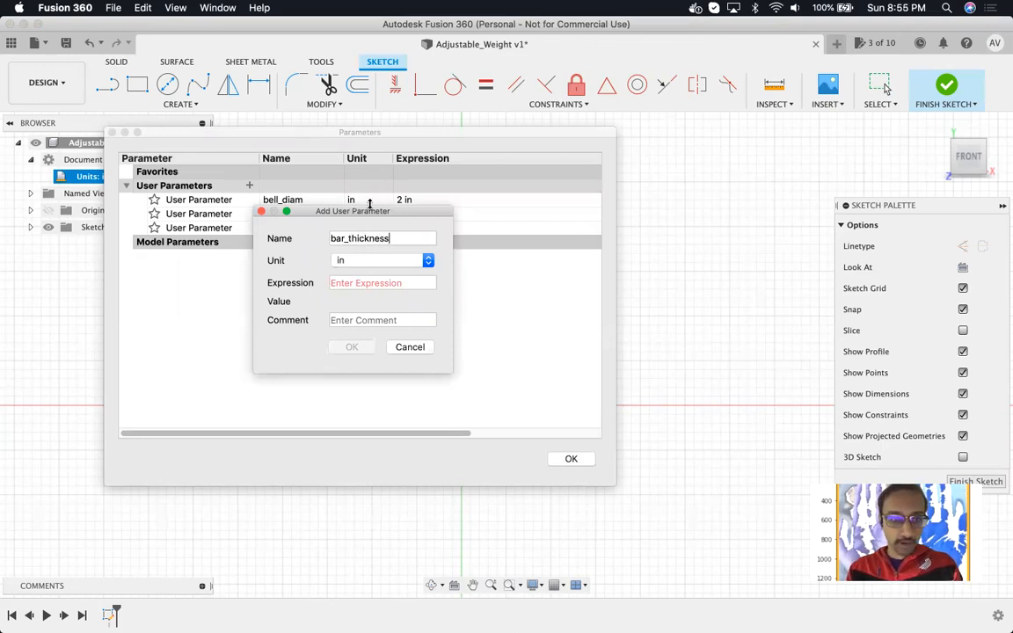
{"action": "left_click_drag", "start_coordinate": [404, 215], "coordinate": [484, 256]}
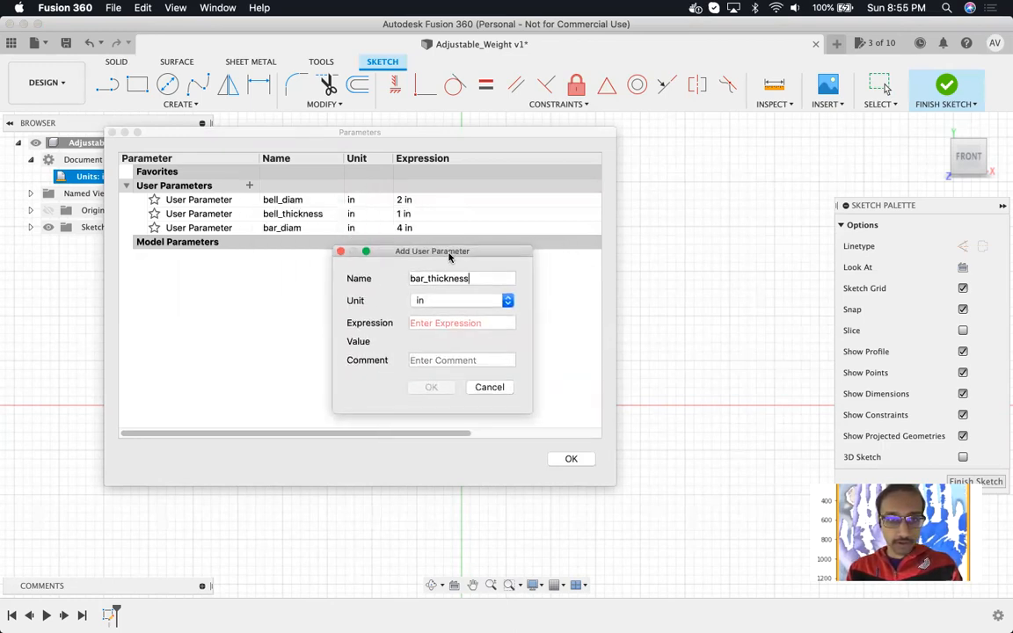
{"action": "left_click", "coordinate": [449, 328]}
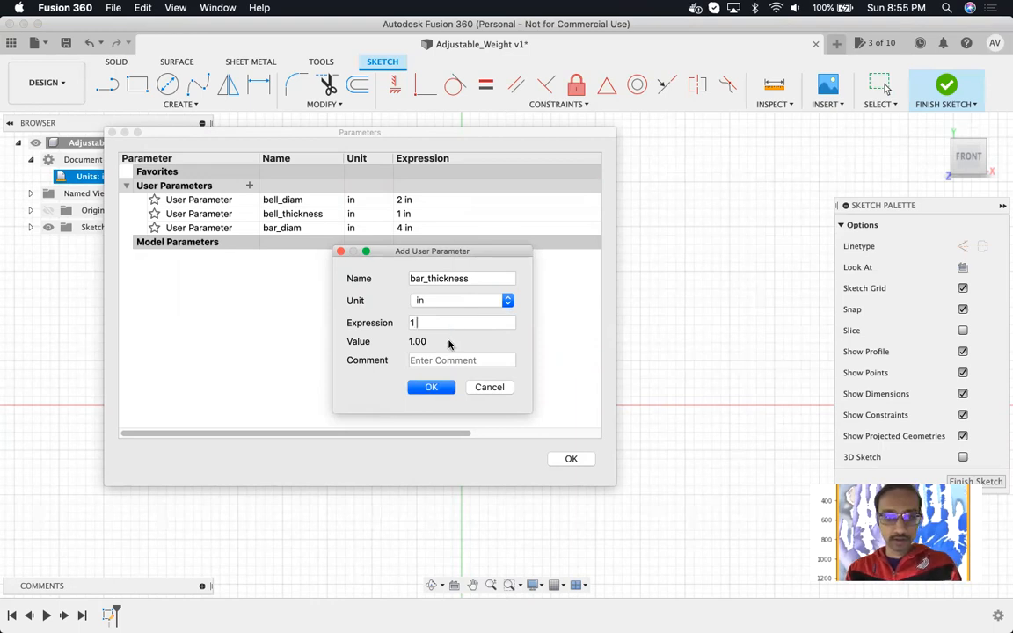
{"action": "left_click", "coordinate": [430, 387]}
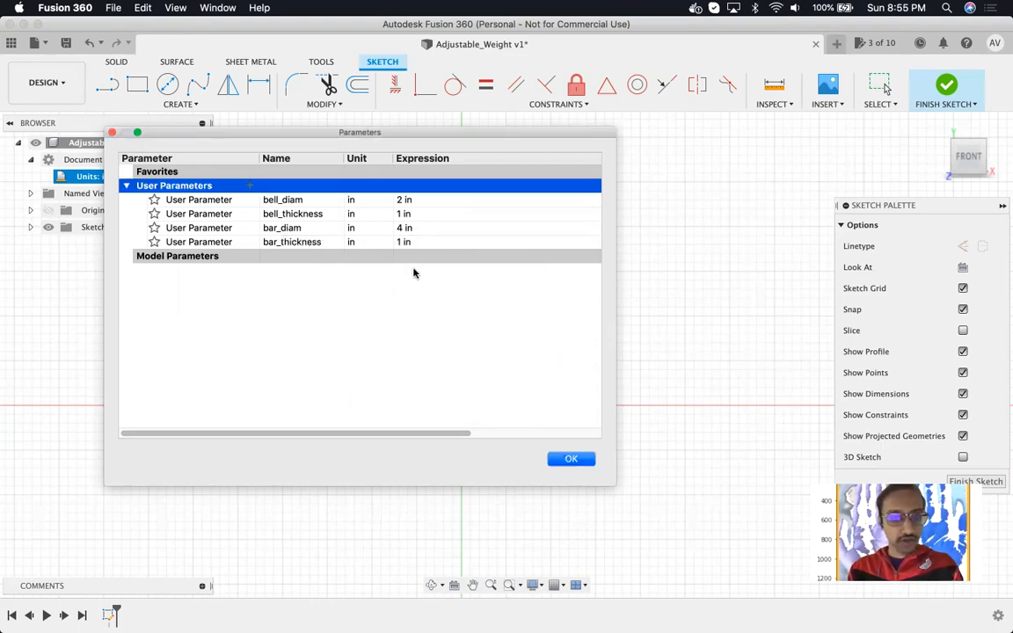
{"action": "left_click", "coordinate": [360, 240]}
{"action": "left_click", "coordinate": [356, 238]}
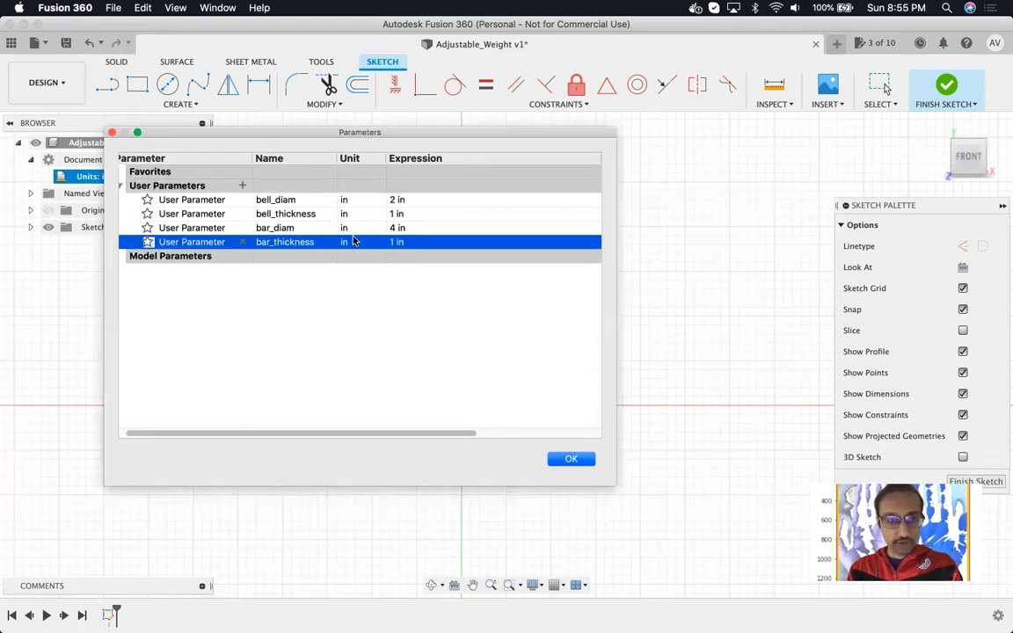
{"action": "left_click_drag", "start_coordinate": [423, 433], "coordinate": [399, 429]}
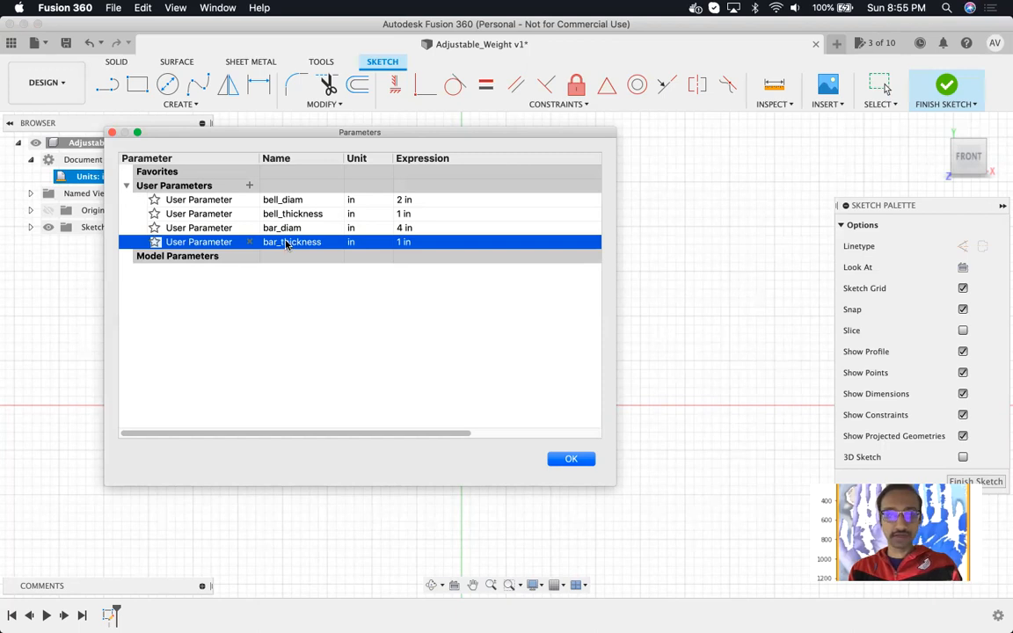
- Start a new user parameter in inches named cutout_diam
{"action": "left_click", "coordinate": [249, 185]}
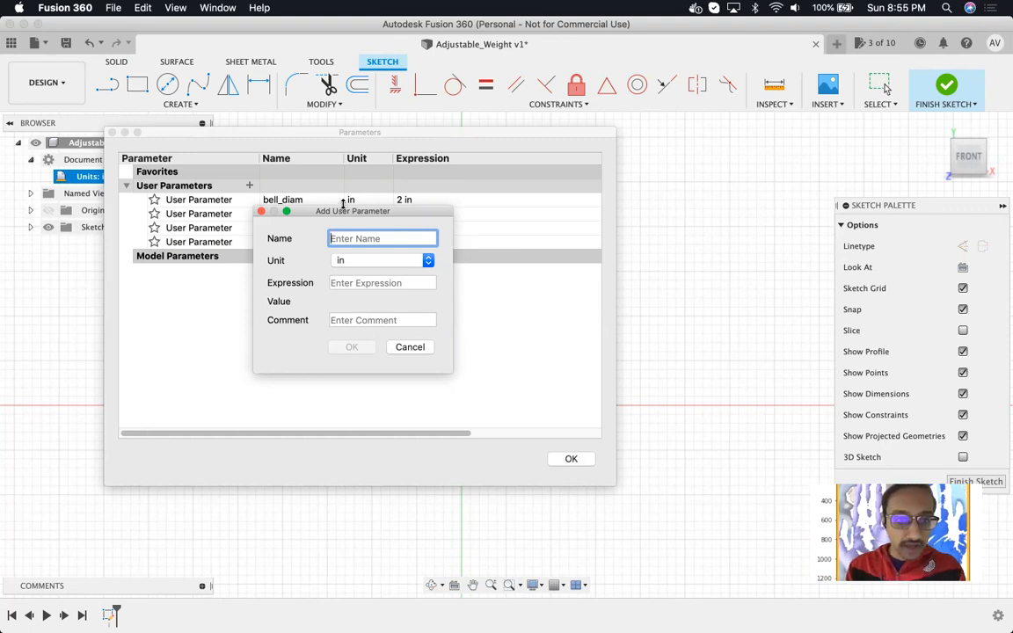
{"action": "left_click_drag", "start_coordinate": [326, 213], "coordinate": [531, 254]}
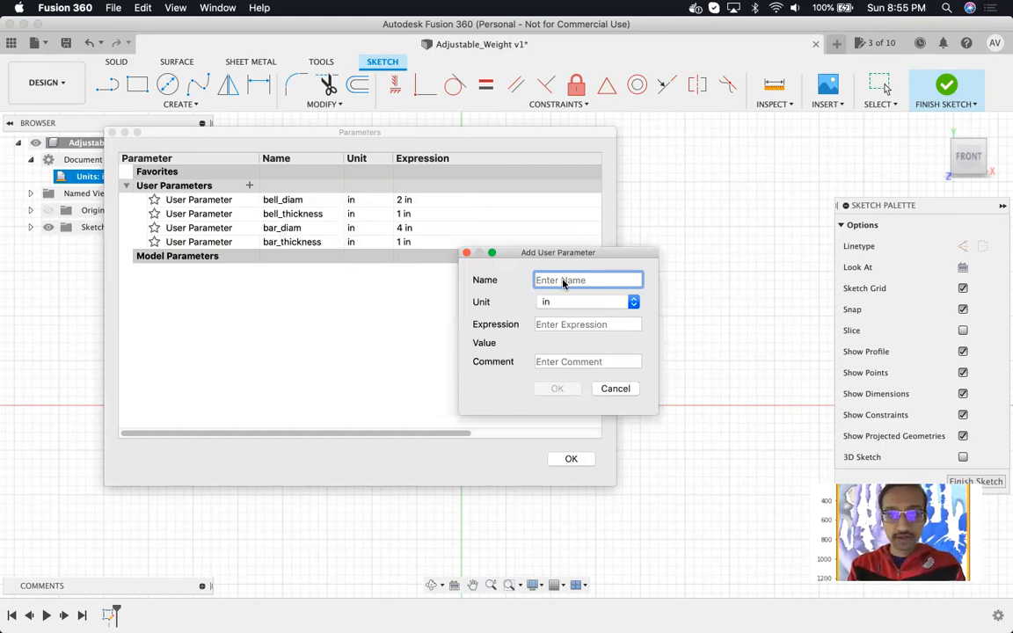
{"action": "type", "text": "c"}
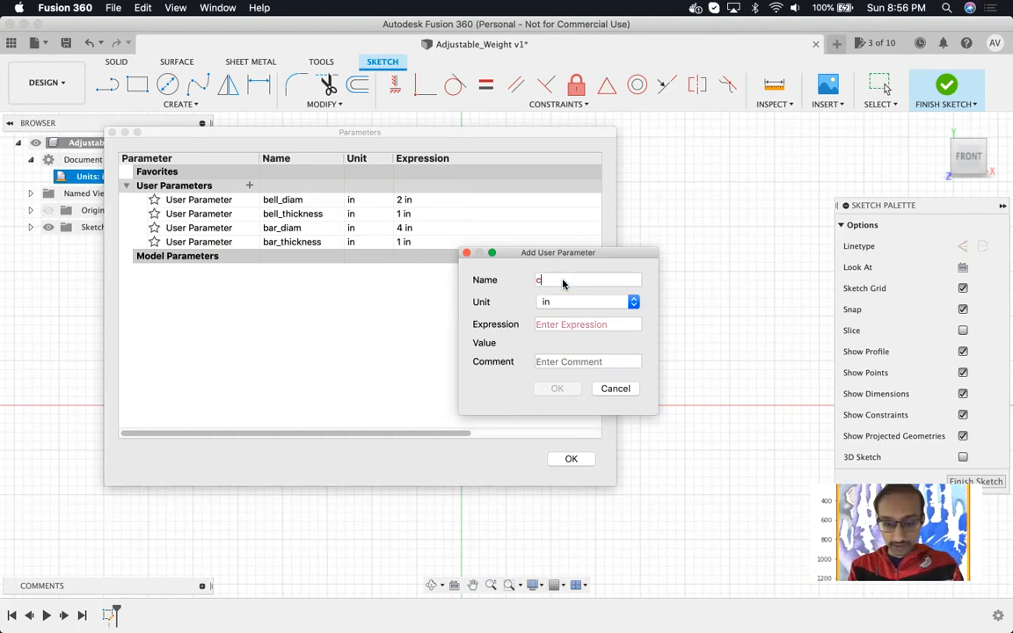
{"action": "type", "text": "itout_"}
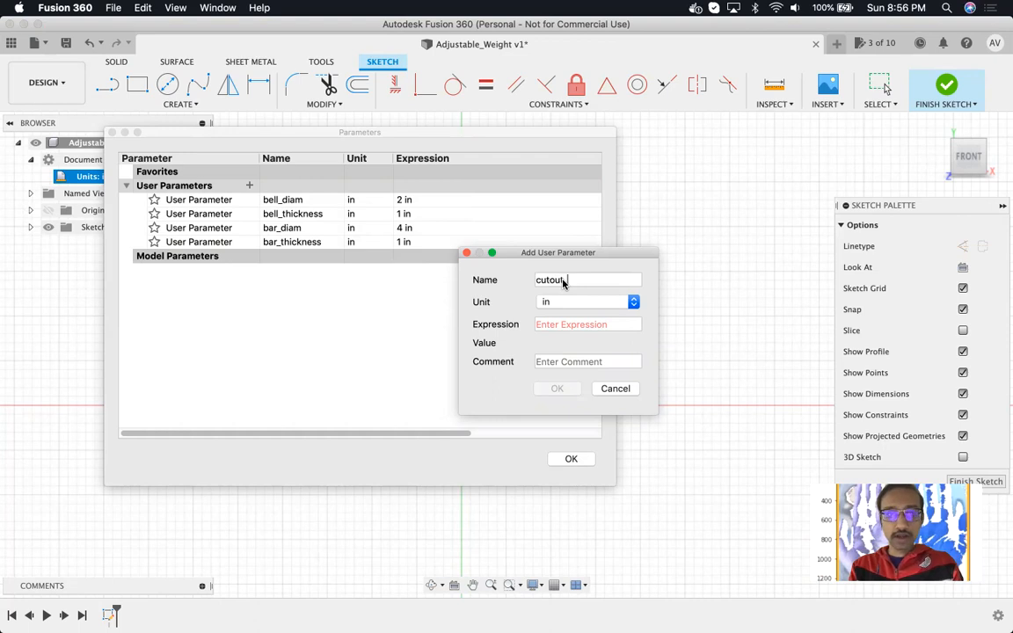
{"action": "type", "text": "diam"}
{"action": "key", "text": "Tab"}
{"action": "key", "text": "Tab"}
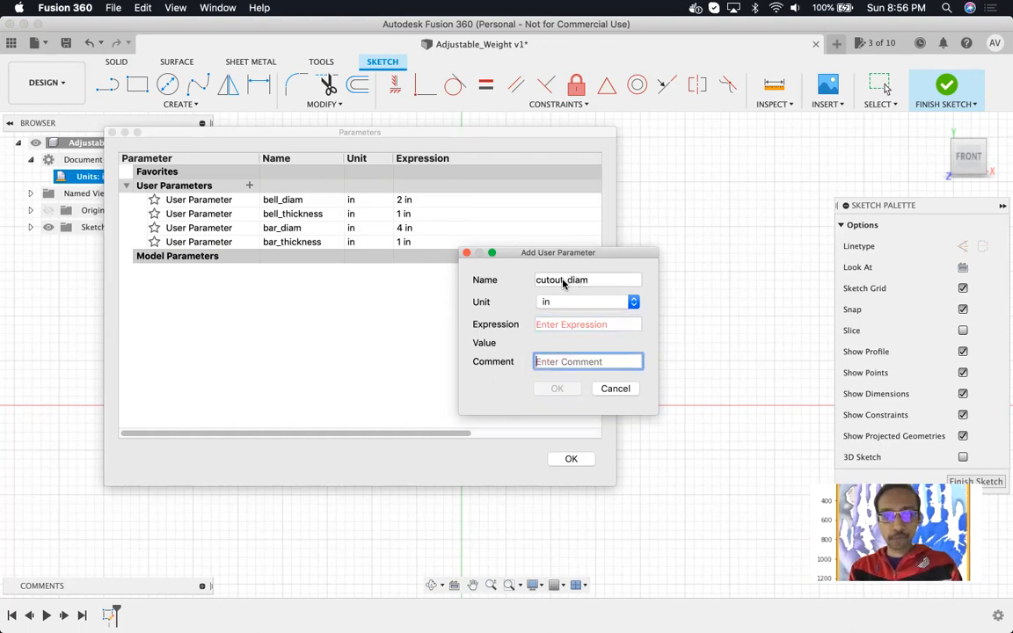
- Set the expression of the new cutout_diam parameter to 0.75 * bar_diam
{"action": "left_click", "coordinate": [550, 325]}
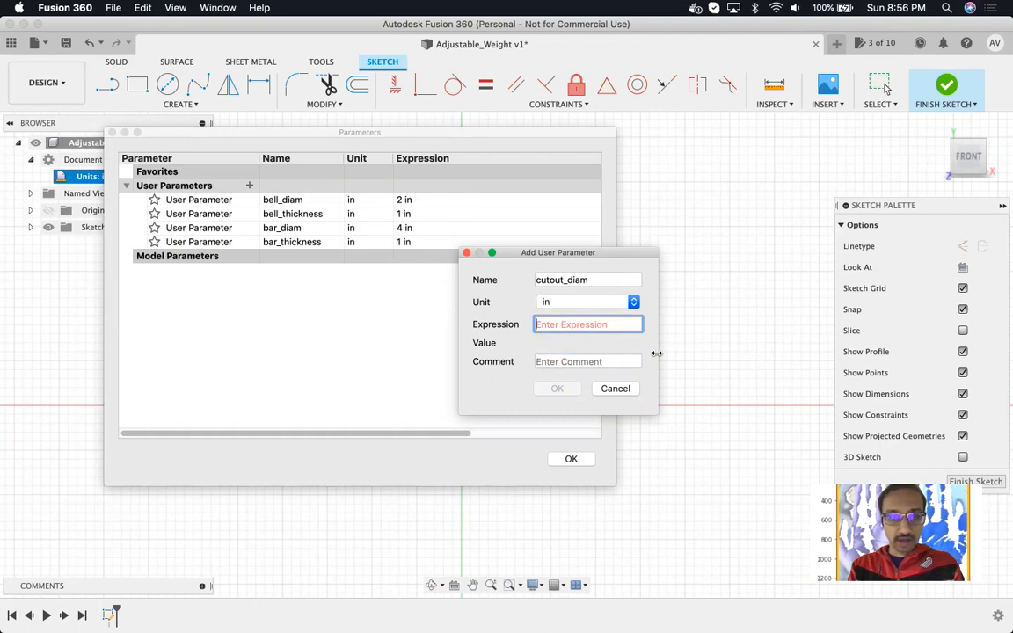
{"action": "type", "text": "0"}
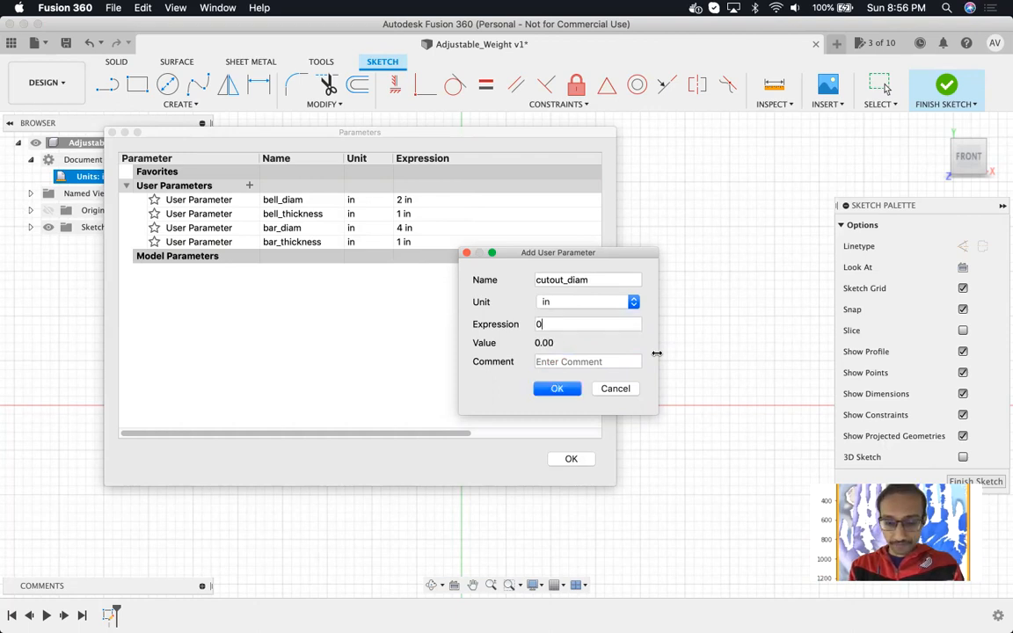
{"action": "type", "text": "/"}
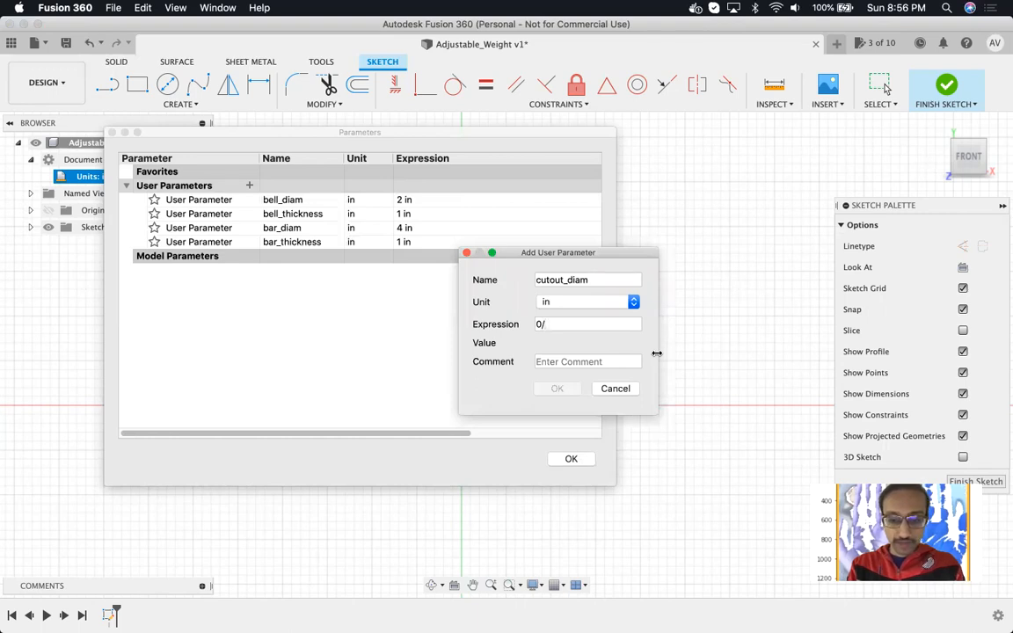
{"action": "type", "text": "375"}
{"action": "key", "text": "BackSpace"}
{"action": "key", "text": "BackSpace"}
{"action": "key", "text": "BackSpace"}
{"action": "key", "text": "BackSpace"}
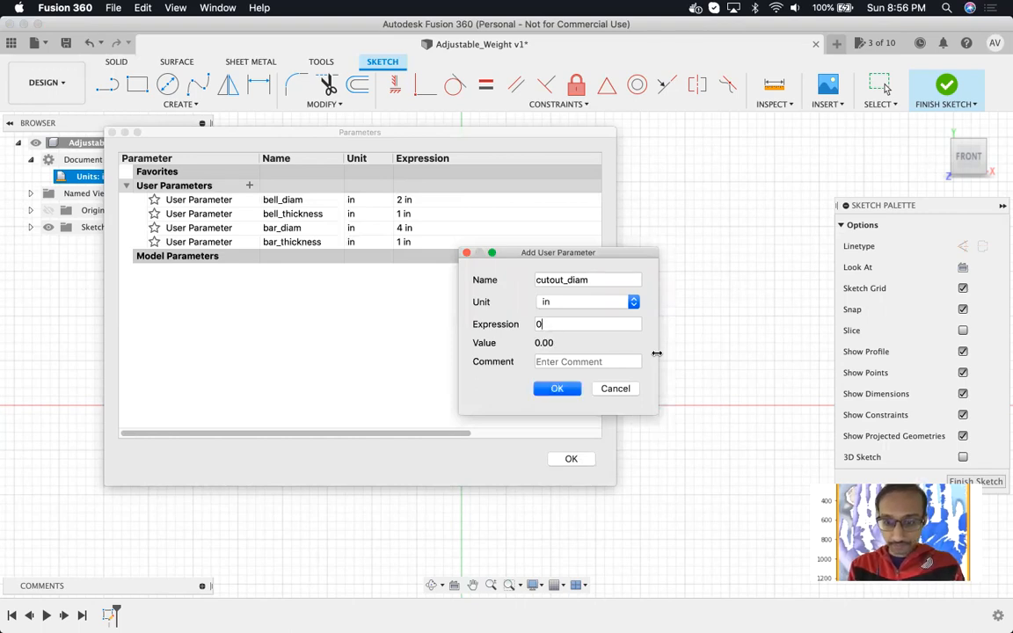
{"action": "type", "text": ".75 *"}
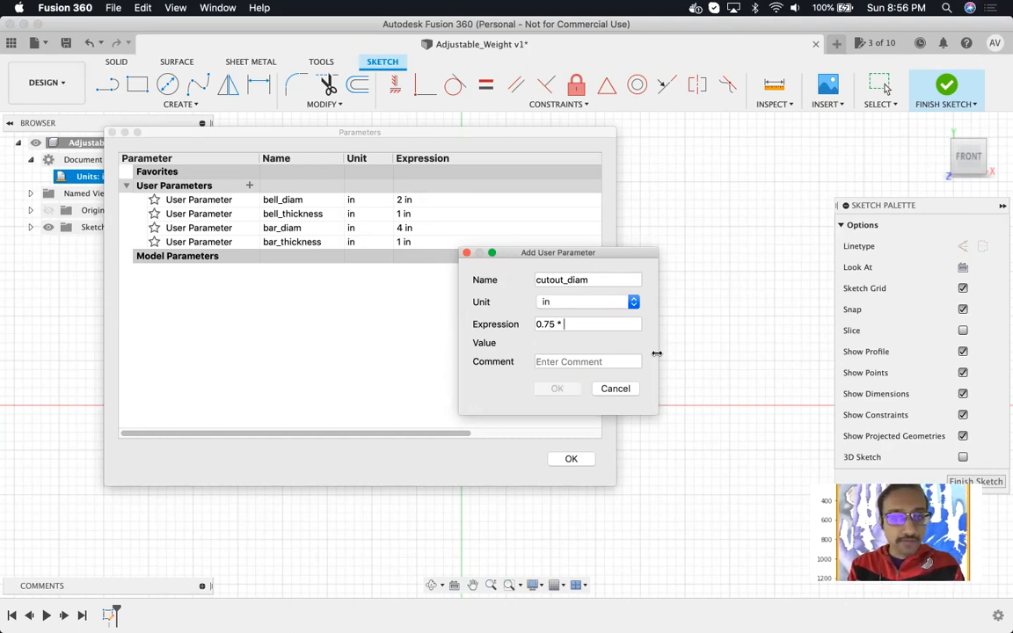
{"action": "type", "text": " bar_"}
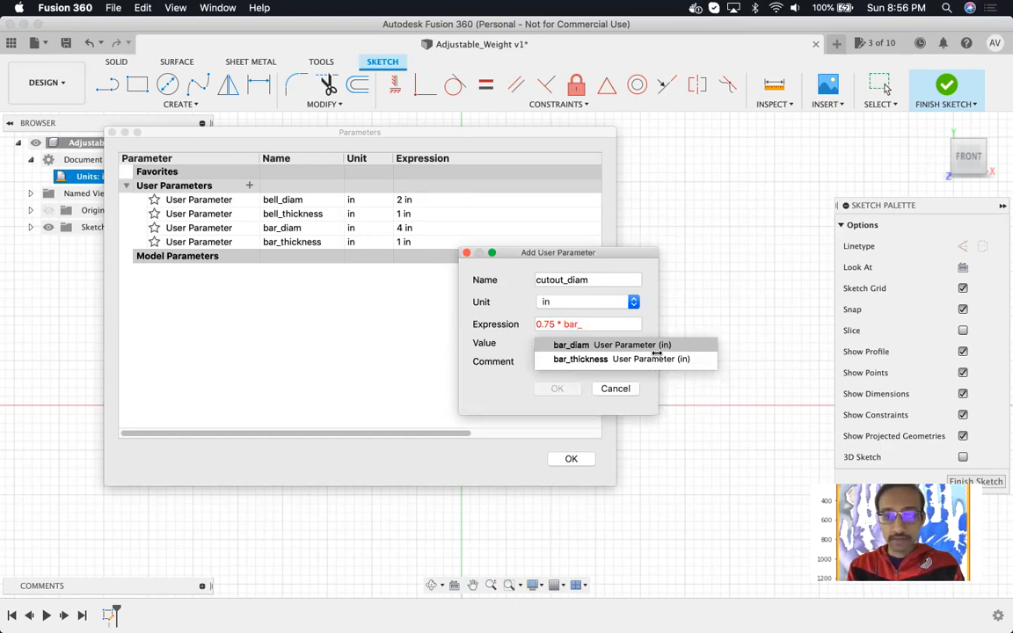
{"action": "key", "text": "Return"}
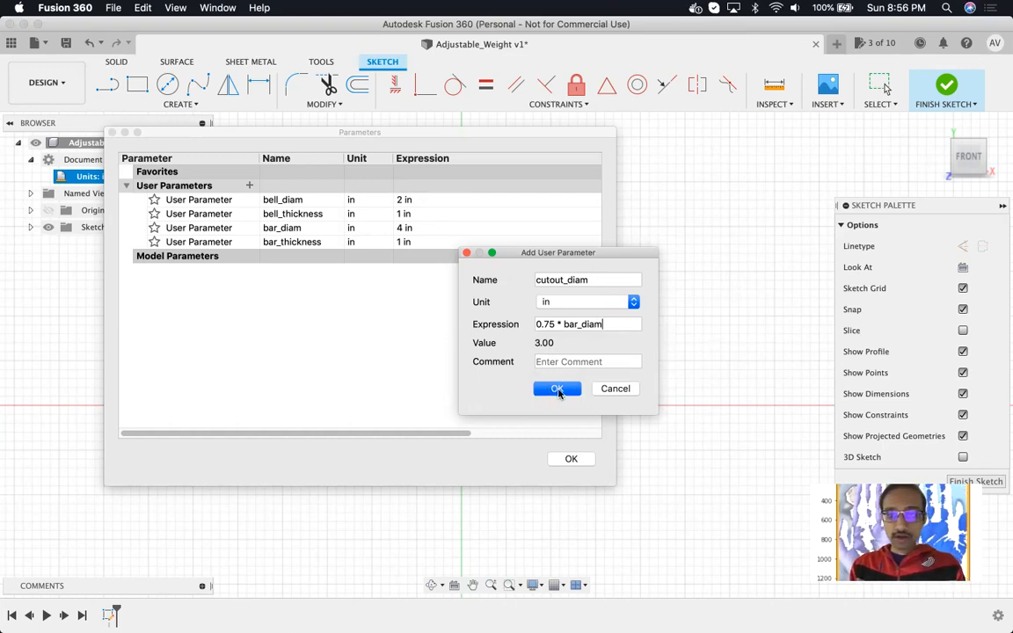
- Give cutout_diam the comment "*DO NOT CHANGE TO CONSTANT*" and add the parameter
{"action": "left_click", "coordinate": [597, 362]}
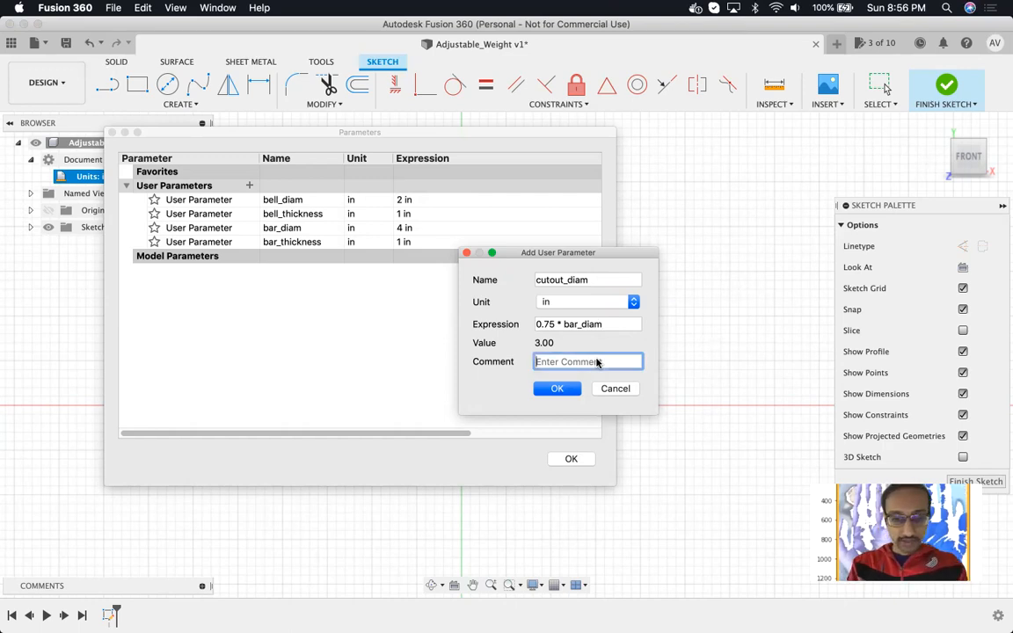
{"action": "type", "text": "*DONT"}
{"action": "key", "text": "BackSpace"}
{"action": "key", "text": "BackSpace"}
{"action": "type", "text": "NOT MO"}
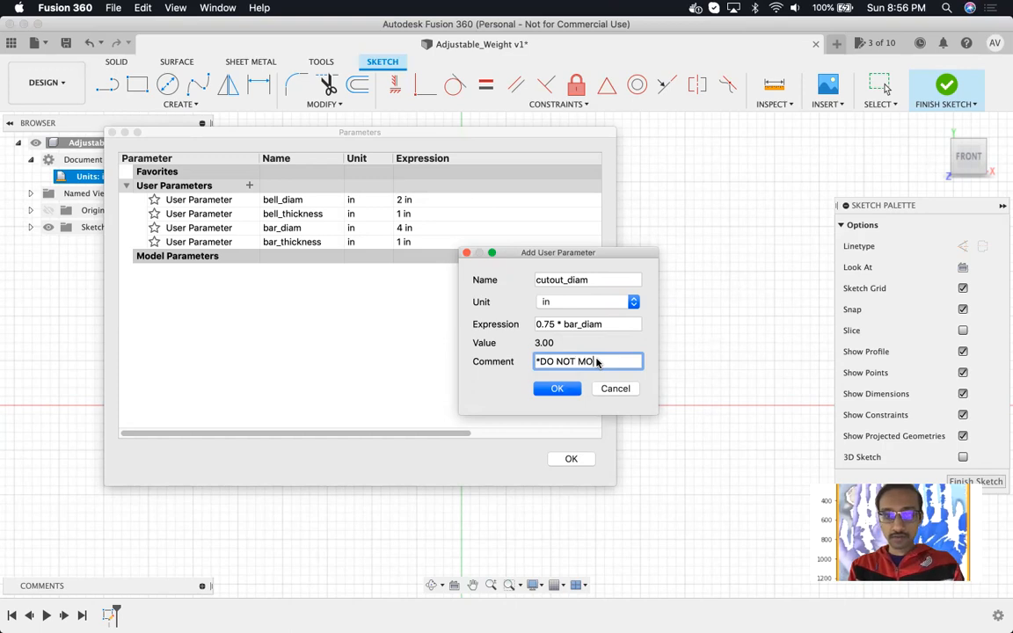
{"action": "type", "text": "DIFY DIRECTLY"}
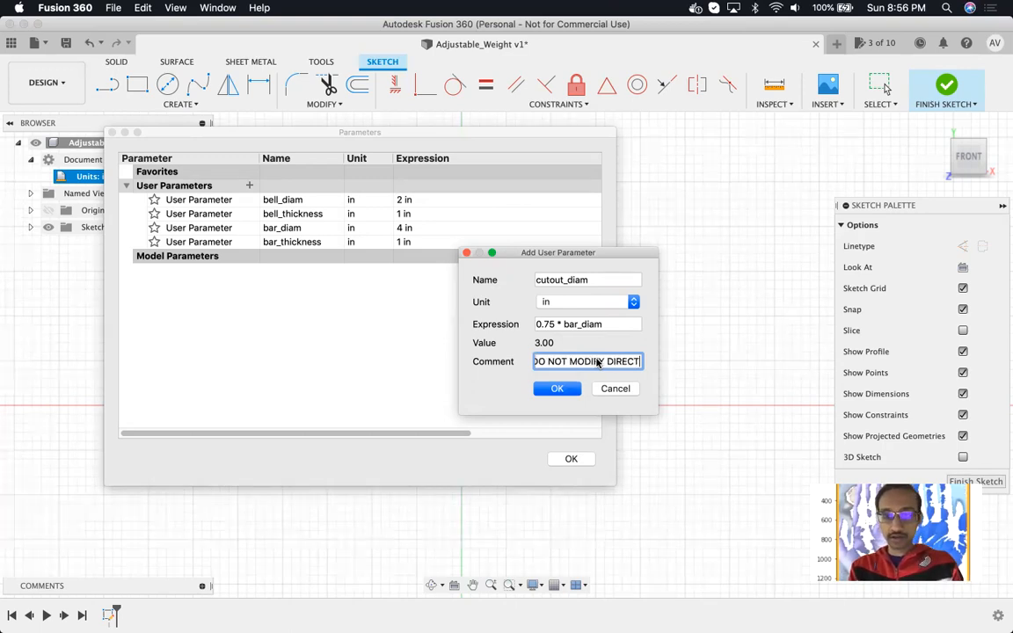
{"action": "key", "text": "BackSpace"}
{"action": "key", "text": "BackSpace"}
{"action": "key", "text": "BackSpace"}
{"action": "key", "text": "BackSpace"}
{"action": "key", "text": "BackSpace"}
{"action": "key", "text": "BackSpace"}
{"action": "key", "text": "BackSpace"}
{"action": "key", "text": "BackSpace"}
{"action": "key", "text": "BackSpace"}
{"action": "key", "text": "BackSpace"}
{"action": "key", "text": "BackSpace"}
{"action": "key", "text": "BackSpace"}
{"action": "key", "text": "BackSpace"}
{"action": "key", "text": "BackSpace"}
{"action": "key", "text": "BackSpace"}
{"action": "type", "text": "CHANGE TO CONSTANT"}
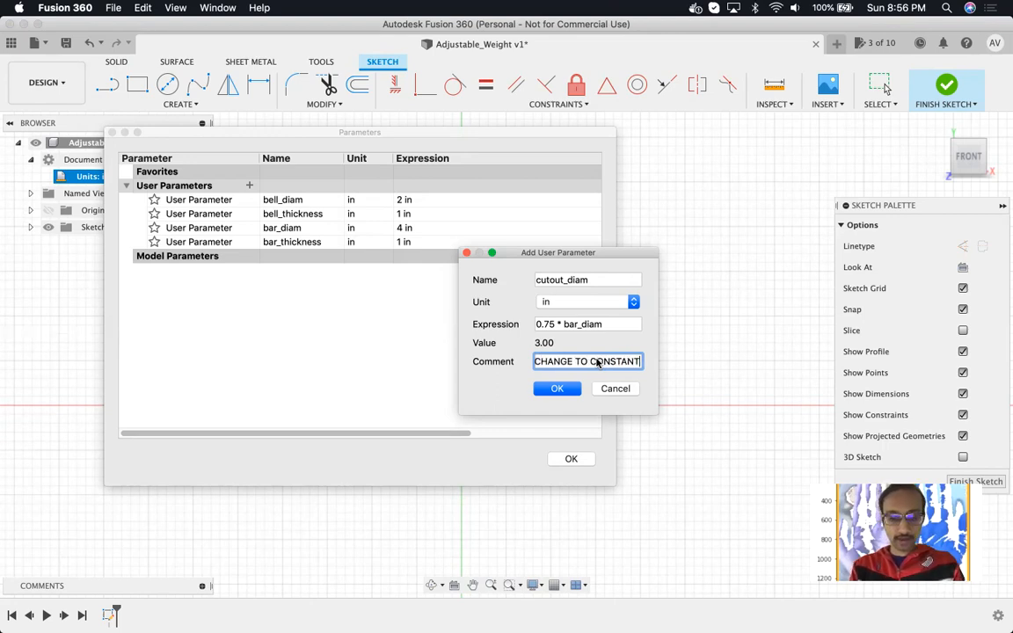
{"action": "type", "text": "*"}
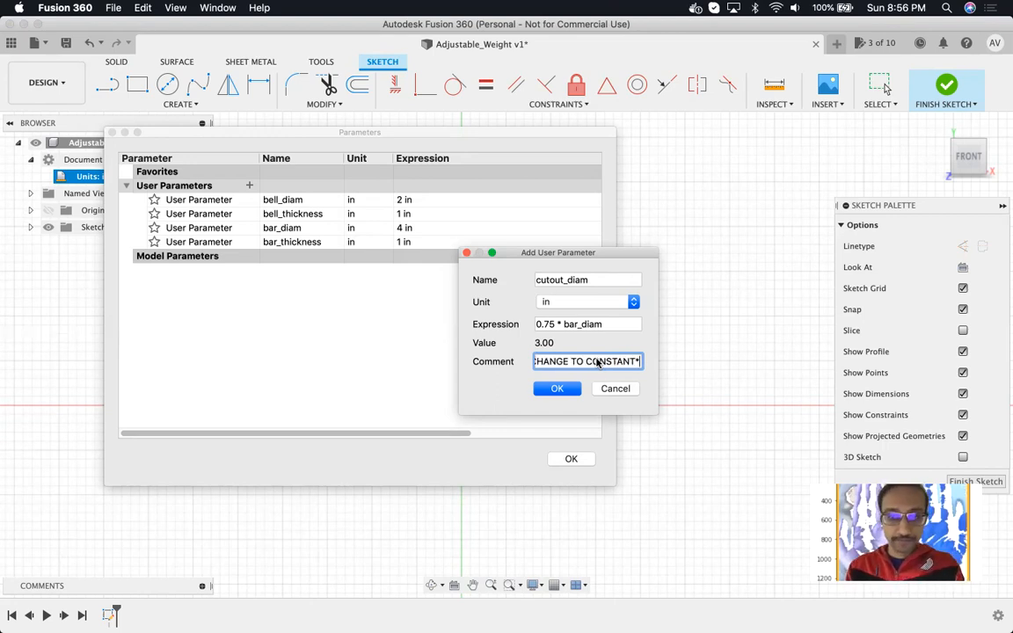
{"action": "left_click", "coordinate": [557, 388]}
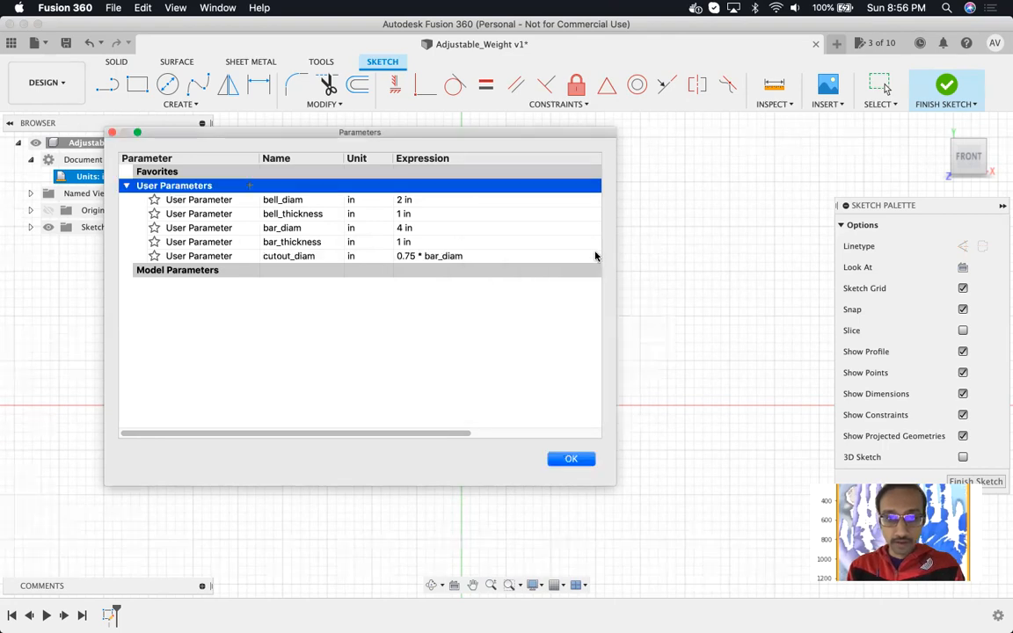
{"action": "right_click", "coordinate": [531, 158]}
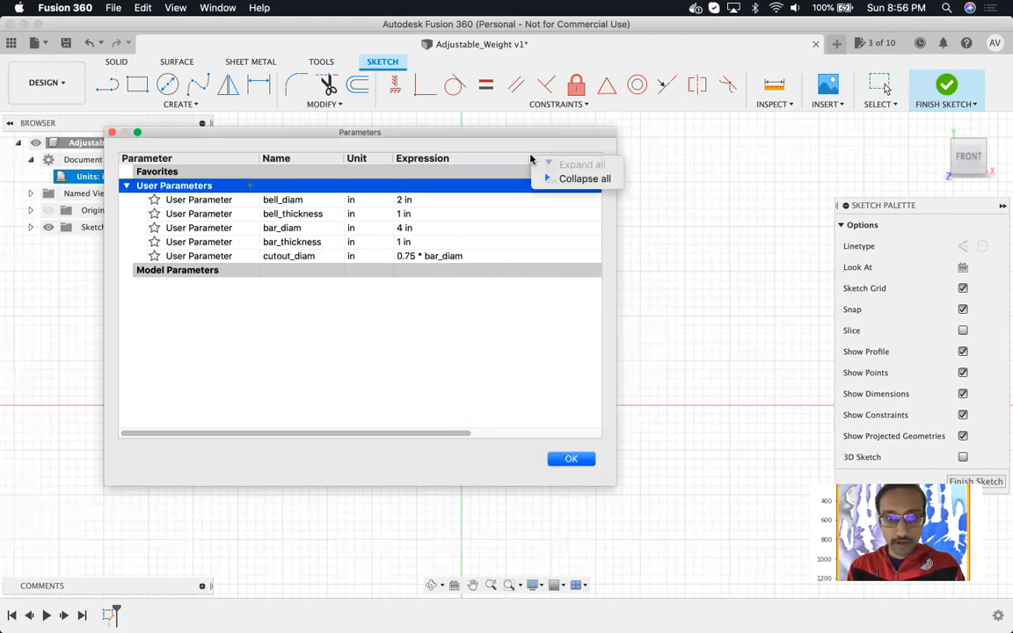
{"action": "left_click", "coordinate": [475, 256]}
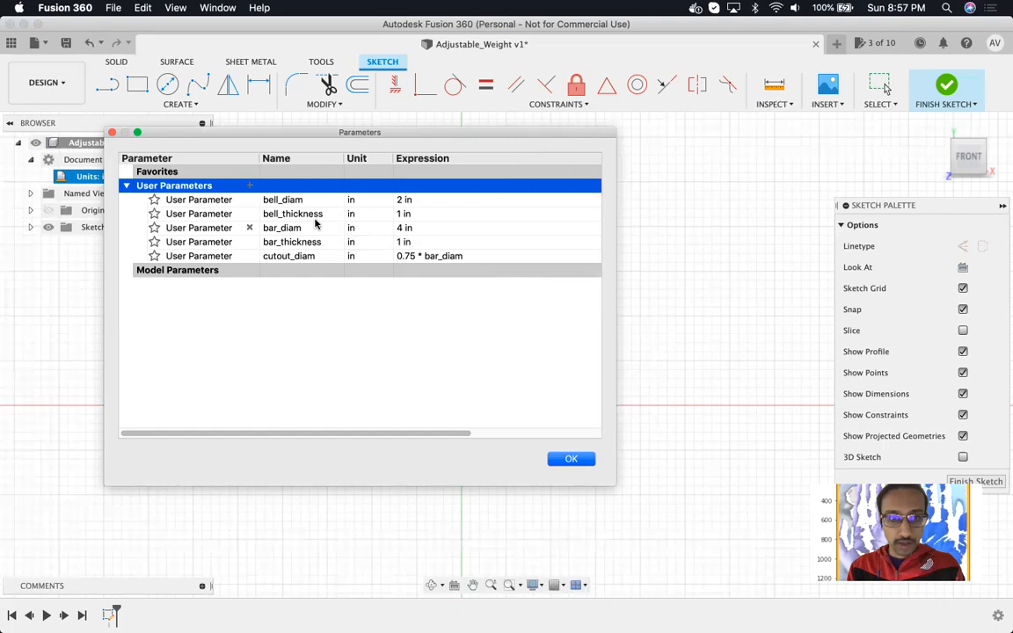
{"action": "left_click", "coordinate": [349, 257]}
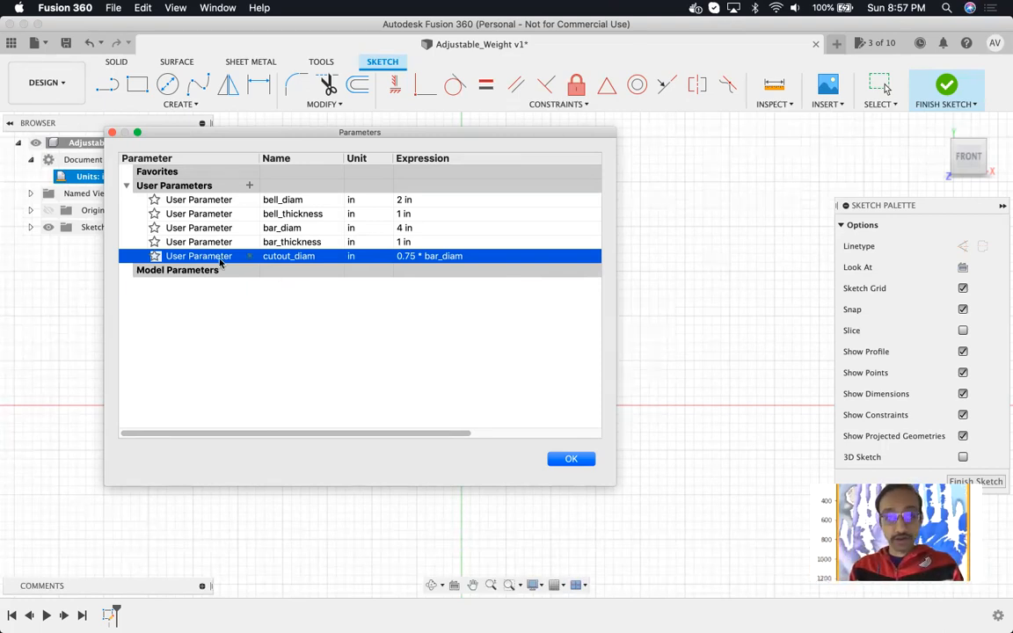
- Start another user parameter in inches named cutout_length
{"action": "left_click", "coordinate": [249, 185]}
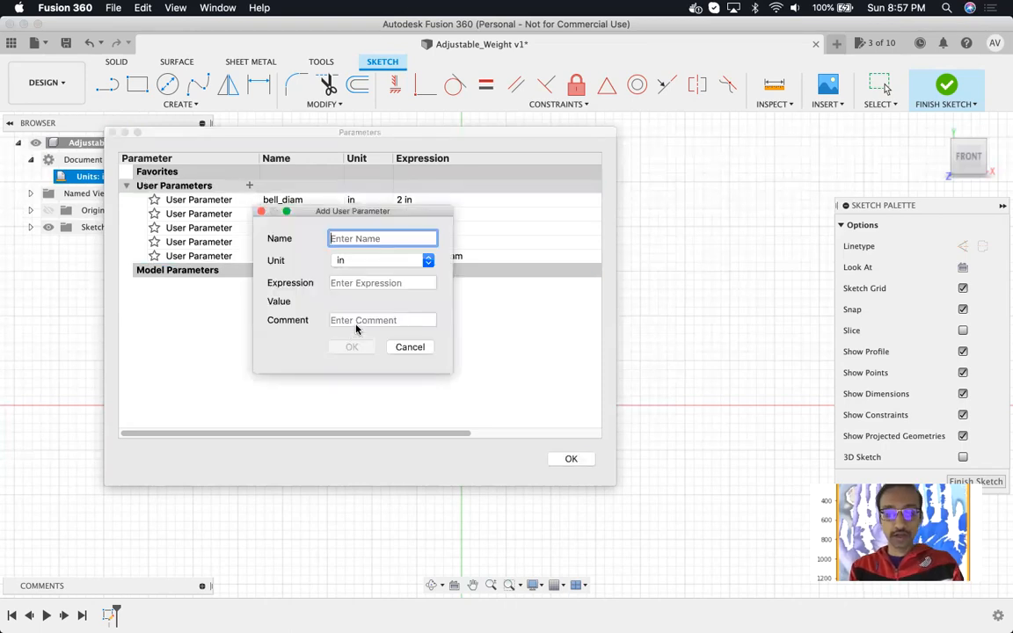
{"action": "type", "text": "c"}
{"action": "key", "text": "BackSpace"}
{"action": "type", "text": "cutout_len"}
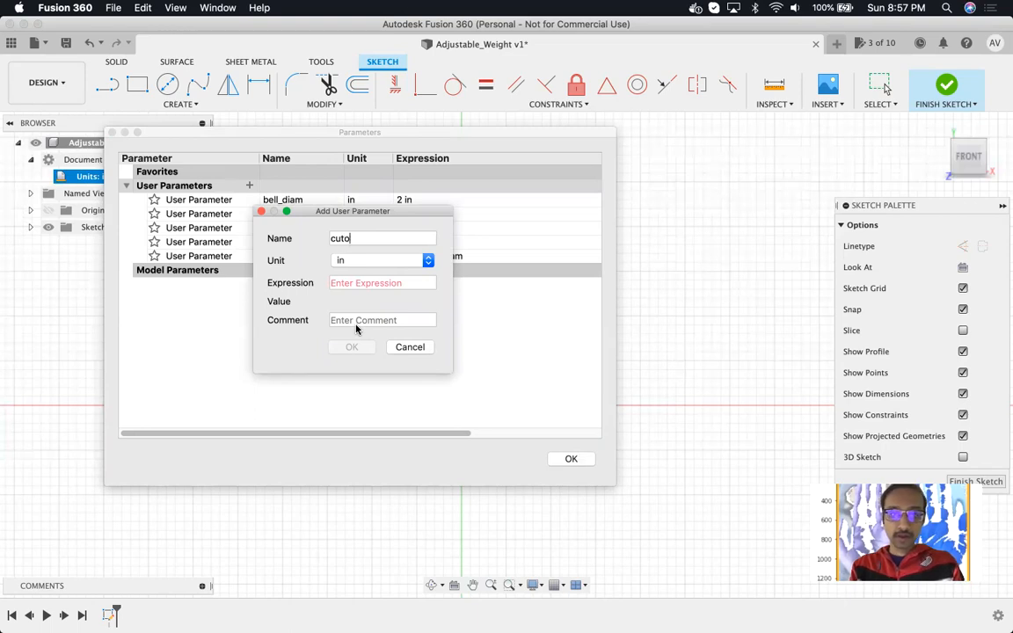
{"action": "type", "text": "gth"}
{"action": "key", "text": "Tab"}
{"action": "key", "text": "Tab"}
{"action": "left_click_drag", "start_coordinate": [389, 213], "coordinate": [679, 265]}
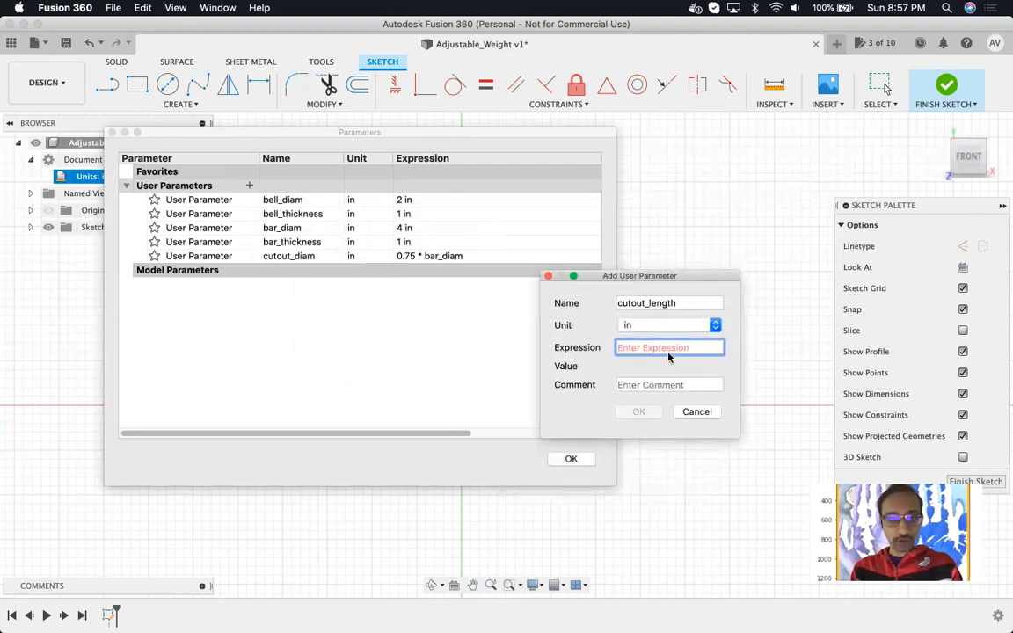
- Set the cutout_length expression to 2 * bell_thickness + bar_thickness and add the parameter
{"action": "type", "text": "2 * "}
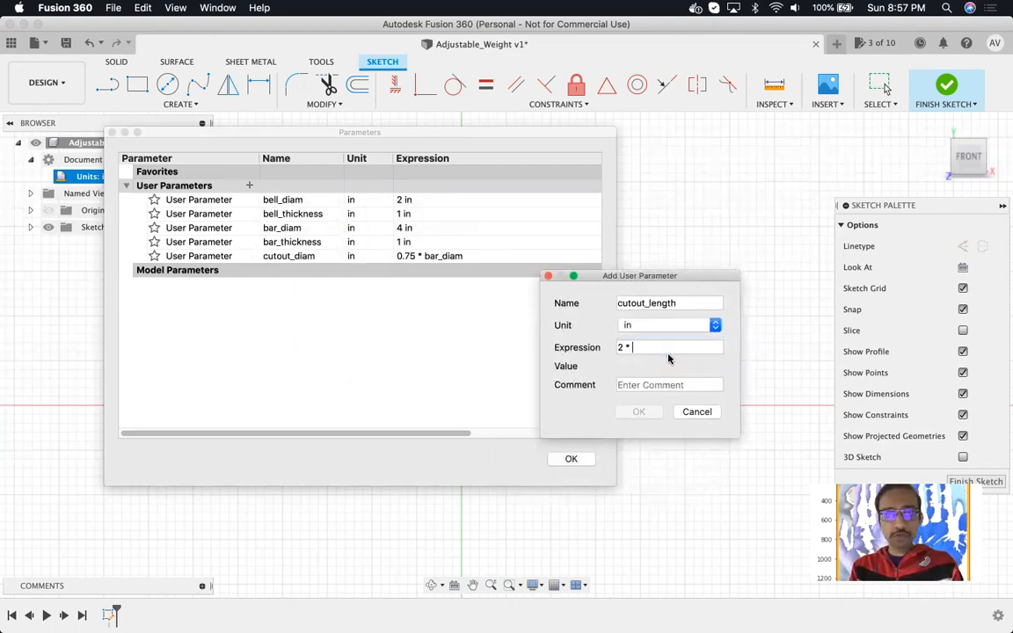
{"action": "type", "text": "bell"}
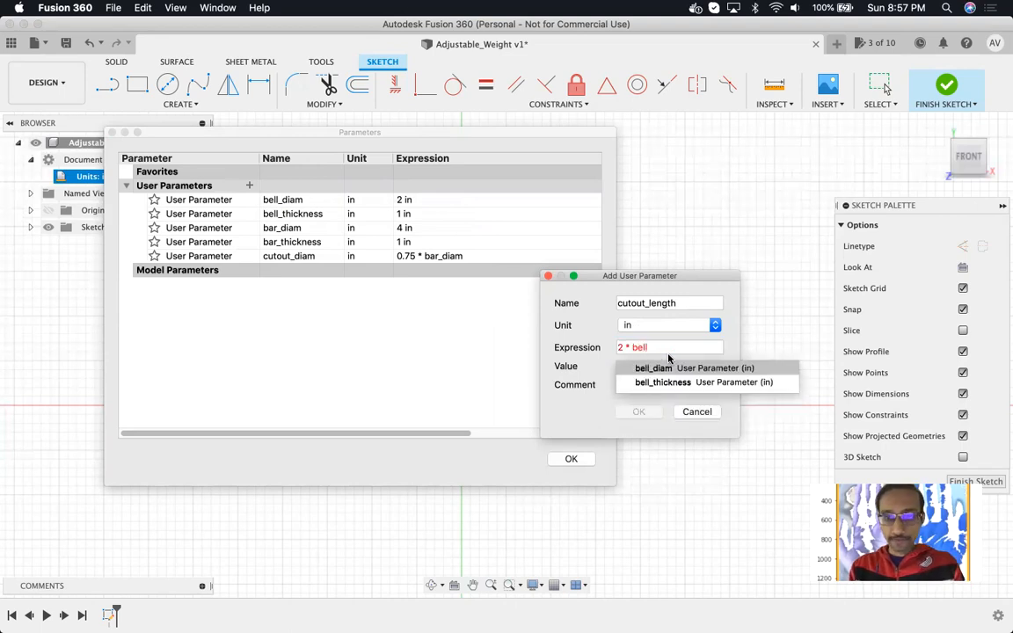
{"action": "key", "text": "Down"}
{"action": "key", "text": "Return"}
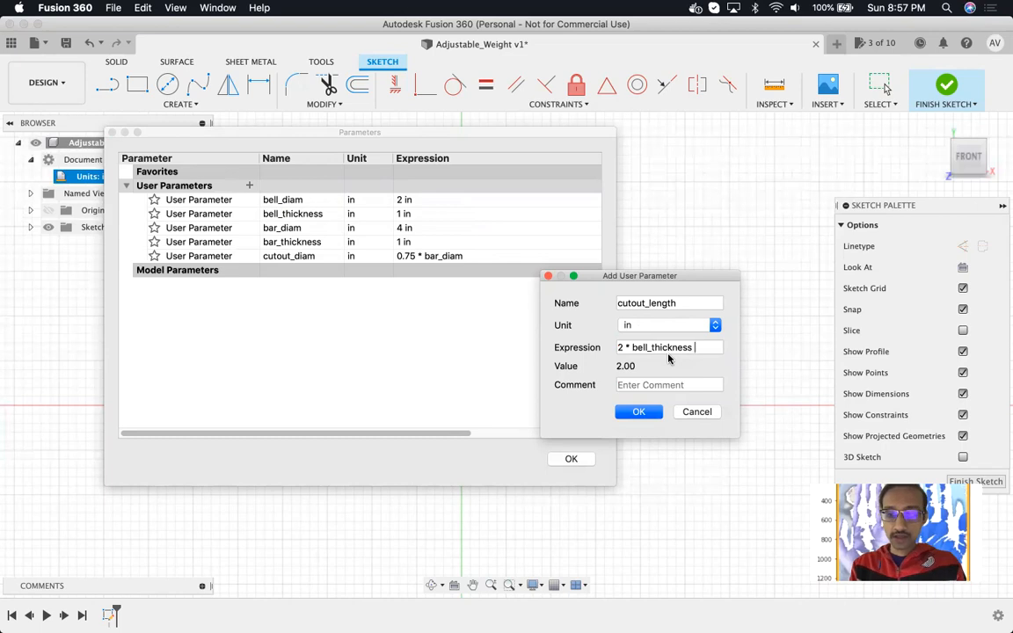
{"action": "type", "text": "+ bar"}
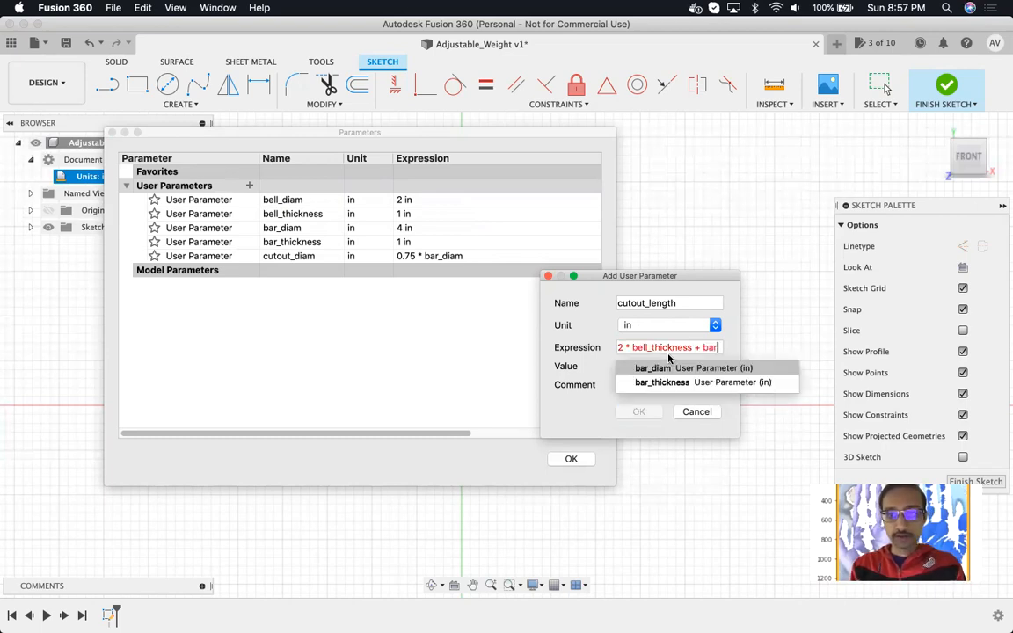
{"action": "key", "text": "Down"}
{"action": "key", "text": "Return"}
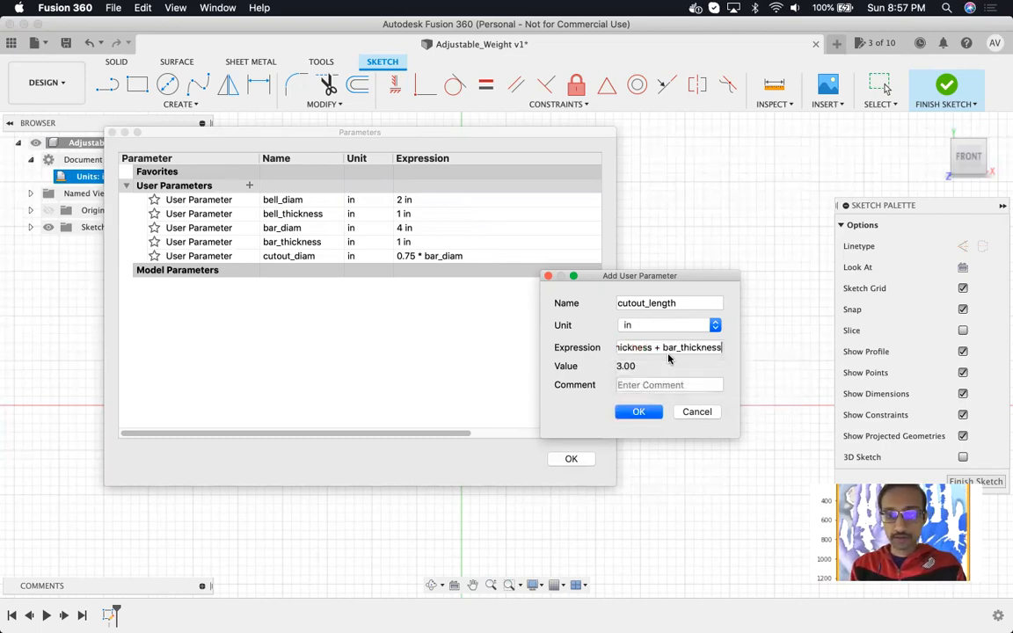
{"action": "left_click", "coordinate": [636, 413]}
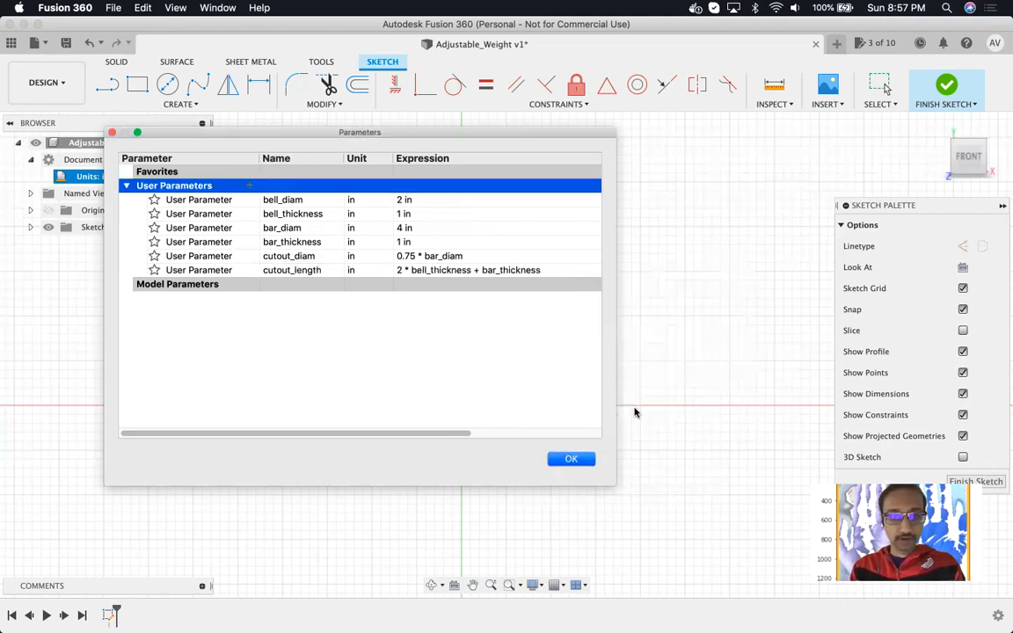
{"action": "left_click", "coordinate": [195, 256]}
{"action": "left_click", "coordinate": [202, 272]}
{"action": "left_click", "coordinate": [186, 256]}
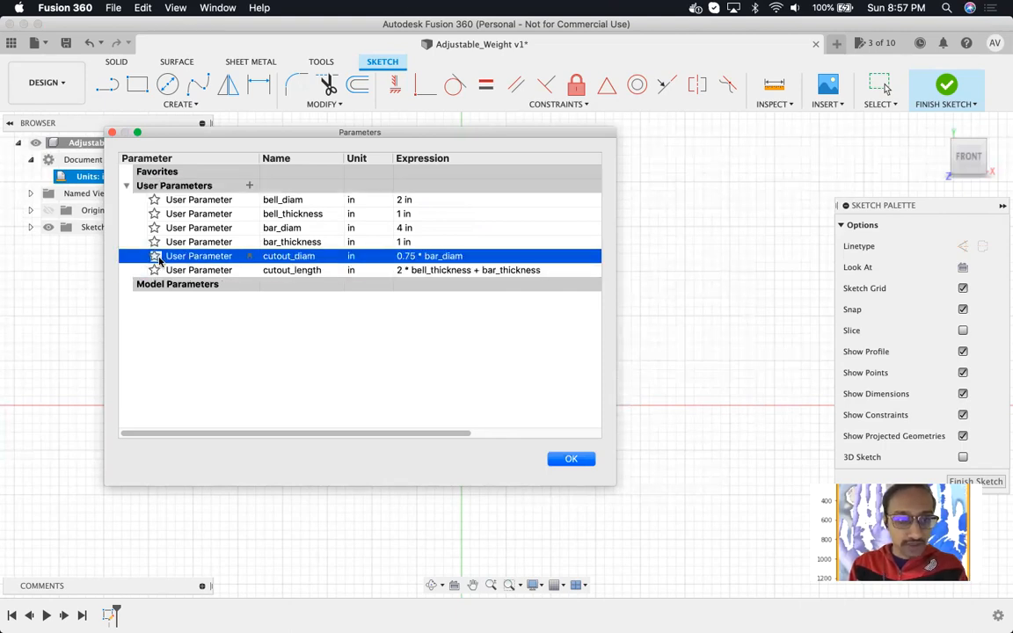
{"action": "left_click", "coordinate": [155, 257]}
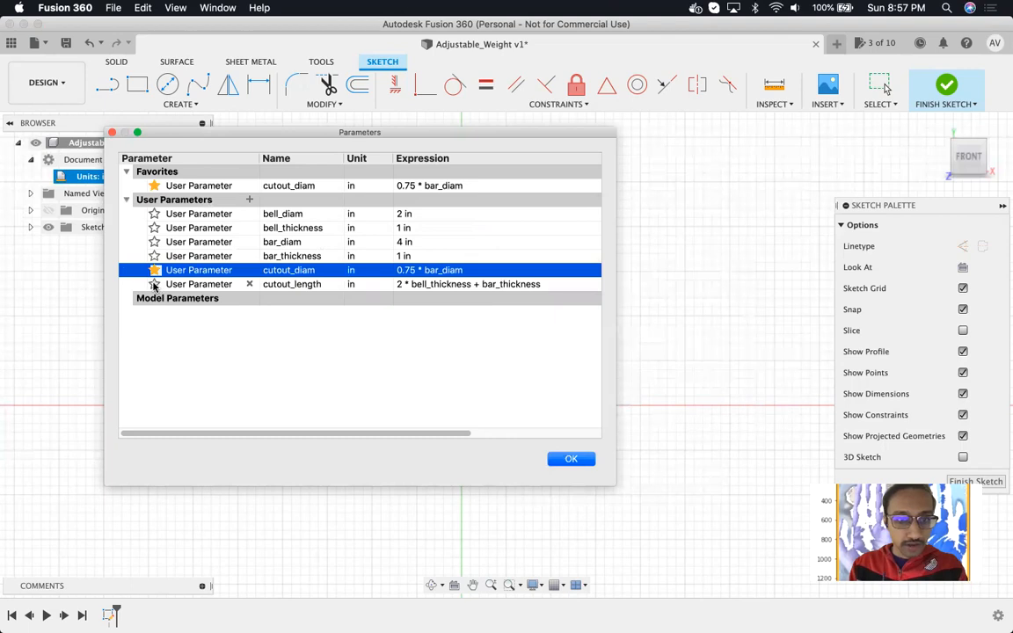
{"action": "left_click", "coordinate": [154, 284]}
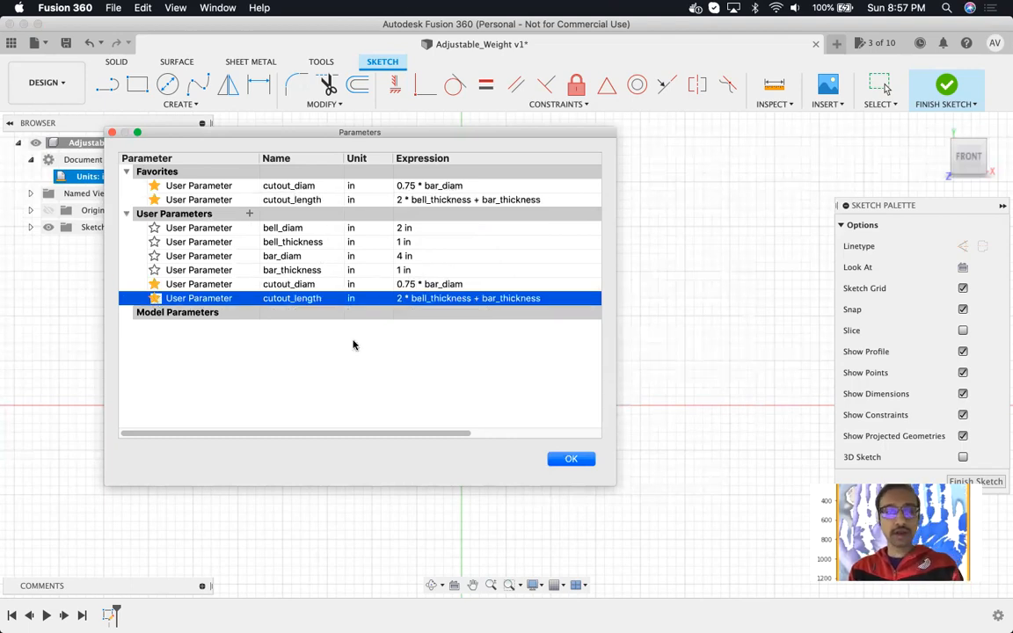
{"action": "left_click", "coordinate": [155, 197]}
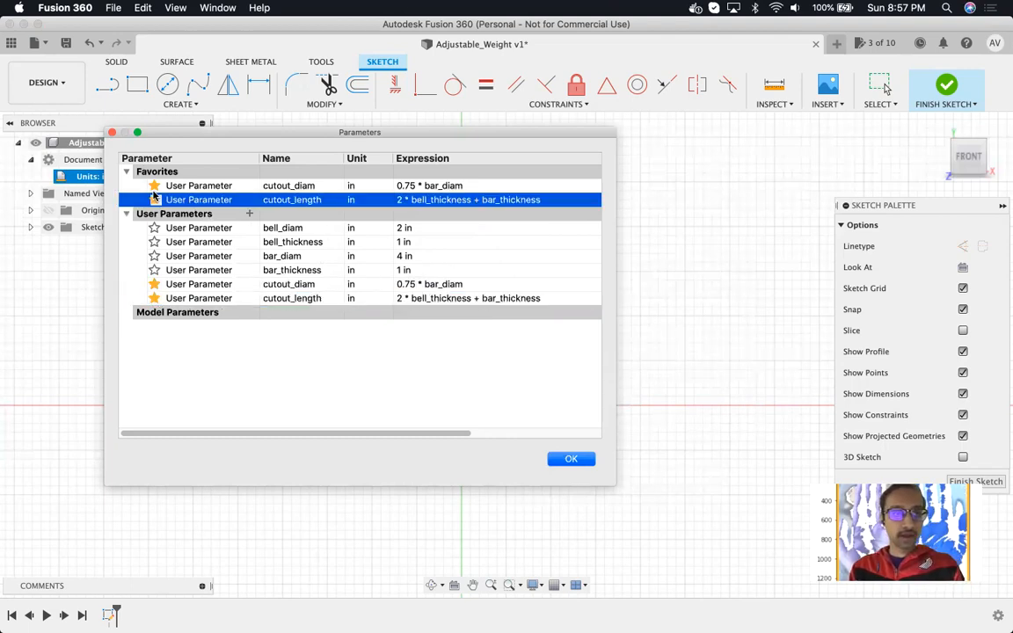
{"action": "left_click", "coordinate": [154, 197]}
{"action": "left_click", "coordinate": [155, 185]}
{"action": "left_click", "coordinate": [155, 185]}
- Limit the favorites to bell_diam, bell_thickness, bar_diam and bar_thickness by unmarking both cutout parameters, and accept the parameter list
{"action": "left_click", "coordinate": [155, 200]}
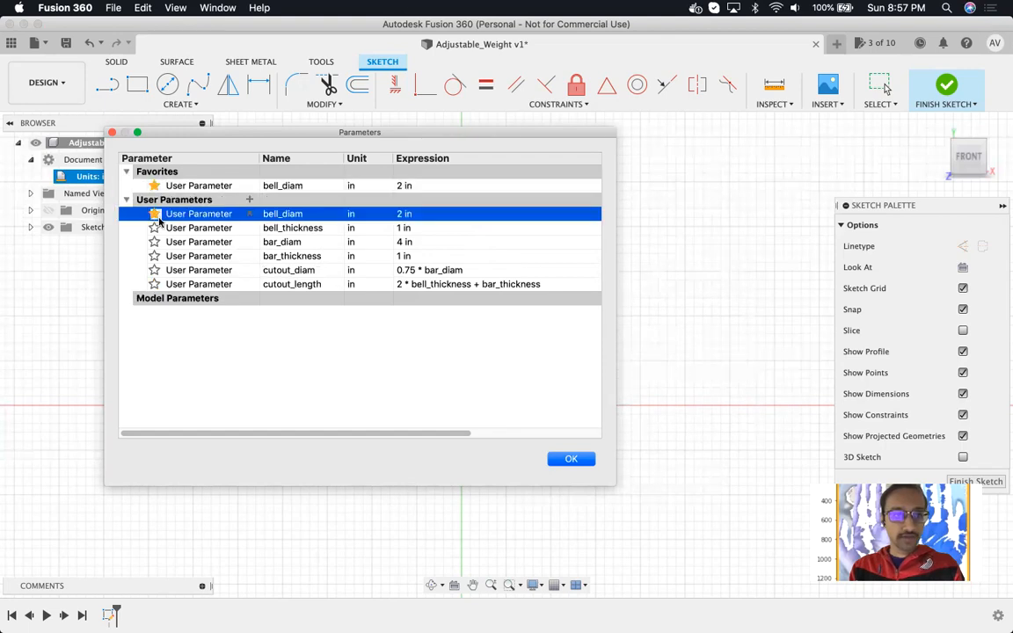
{"action": "left_click", "coordinate": [153, 228]}
{"action": "left_click", "coordinate": [155, 256]}
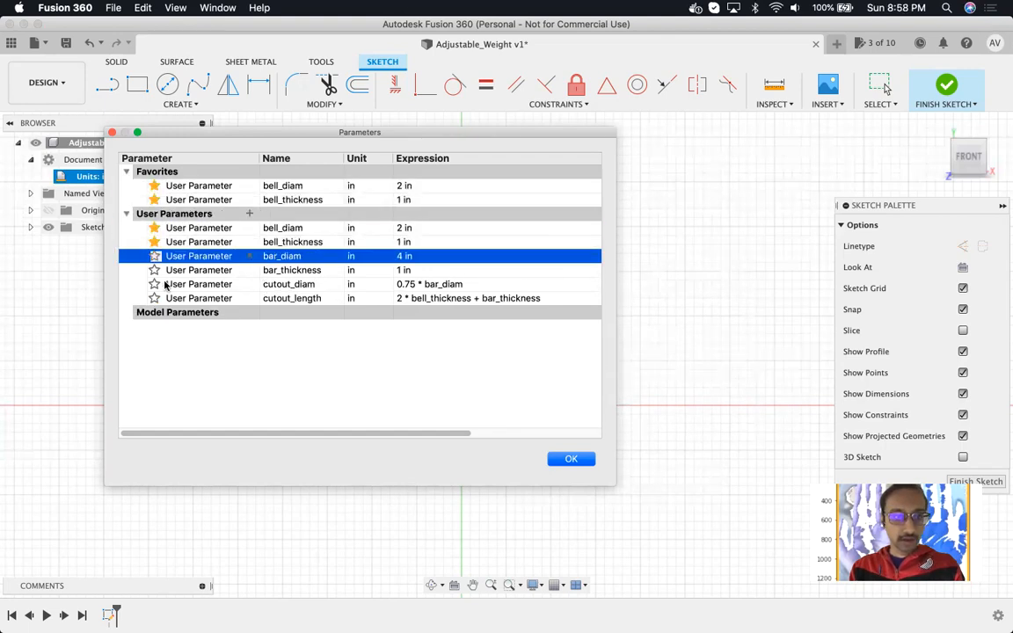
{"action": "left_click", "coordinate": [155, 284]}
{"action": "left_click", "coordinate": [158, 173]}
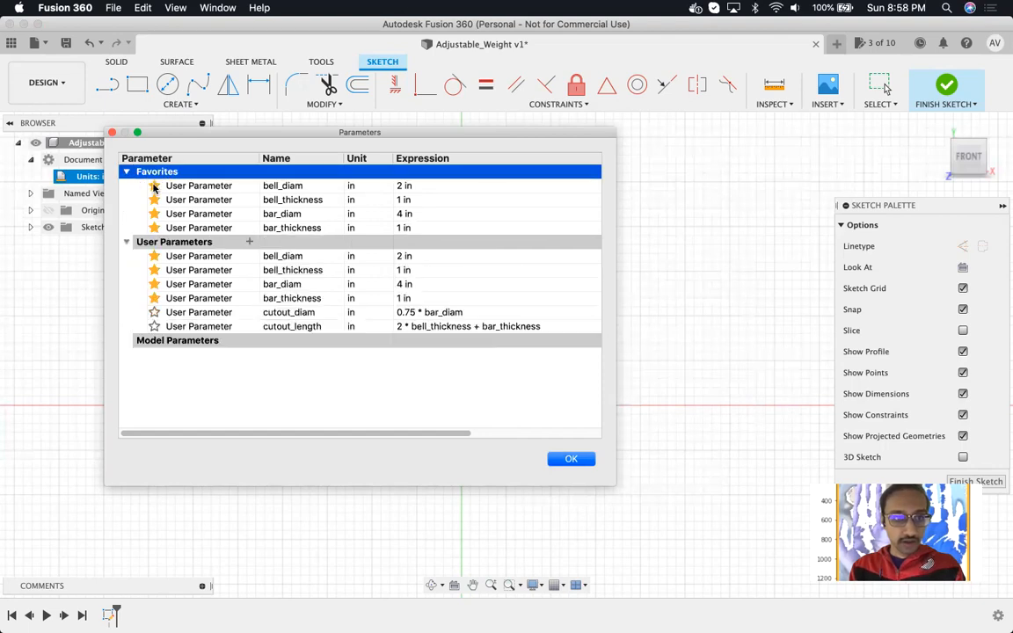
{"action": "right_click", "coordinate": [140, 173]}
{"action": "left_click", "coordinate": [252, 341]}
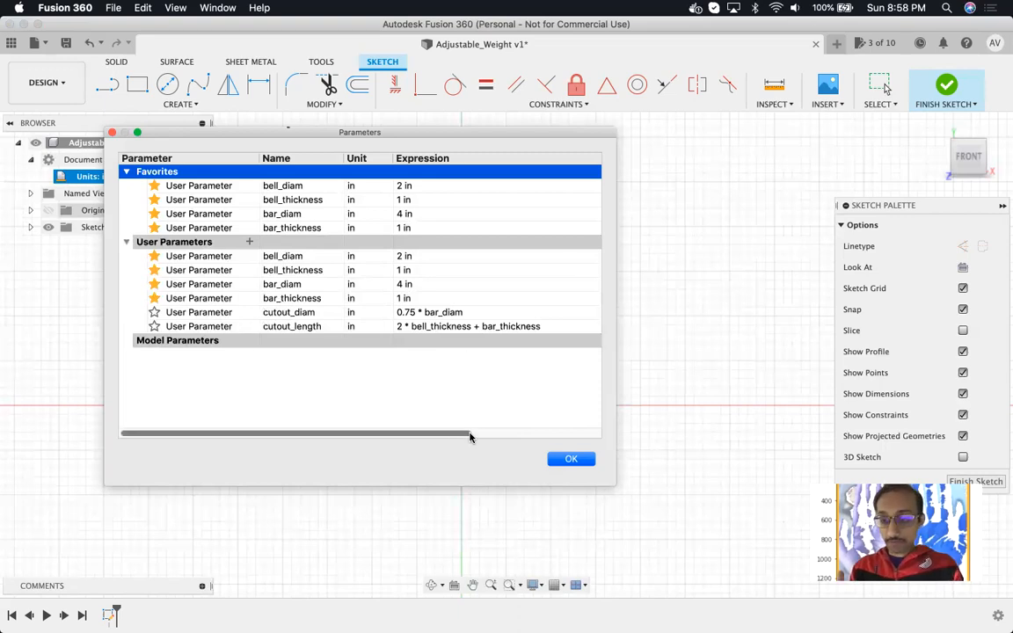
{"action": "left_click", "coordinate": [571, 461]}
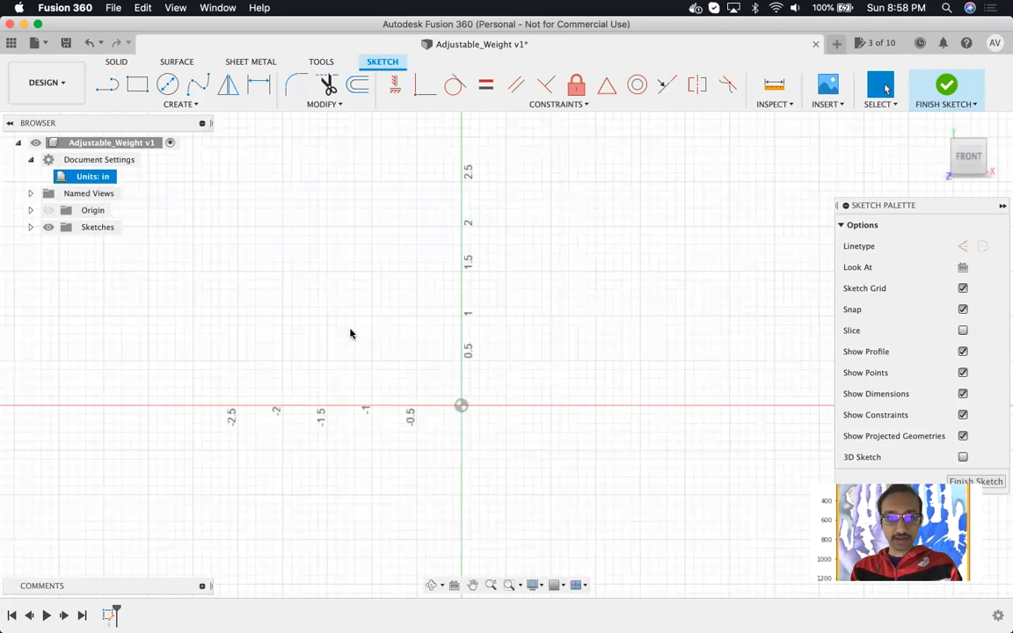
{"action": "scroll", "coordinate": [350, 334], "scroll_direction": "down", "scroll_amount": 3}
{"action": "scroll", "coordinate": [441, 406], "scroll_direction": "up", "scroll_amount": 2}
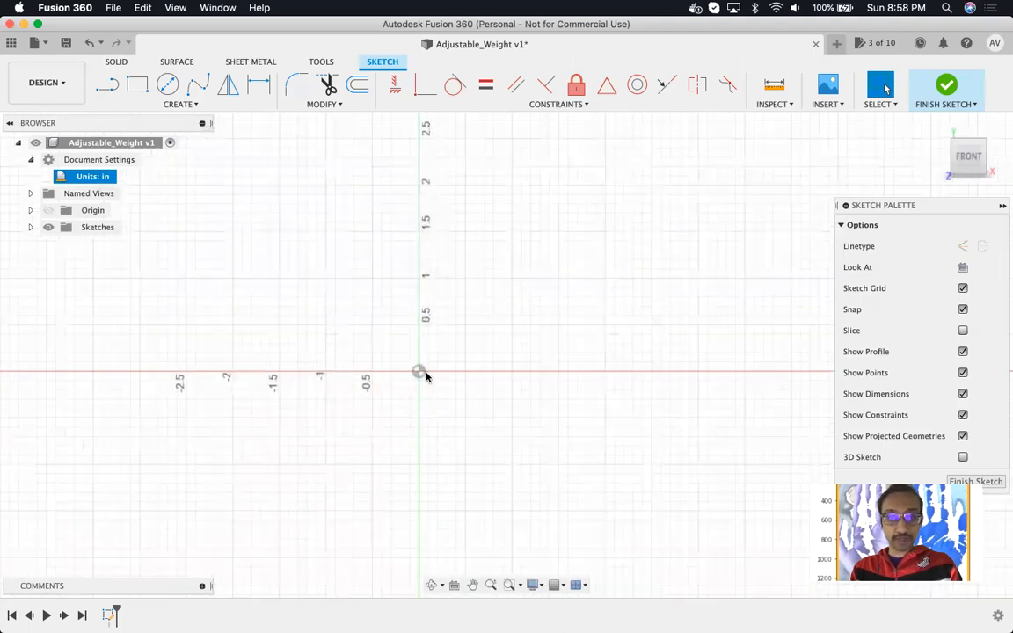
{"action": "scroll", "coordinate": [376, 353], "scroll_direction": "down", "scroll_amount": 2}
{"action": "scroll", "coordinate": [376, 353], "scroll_direction": "up", "scroll_amount": 2}
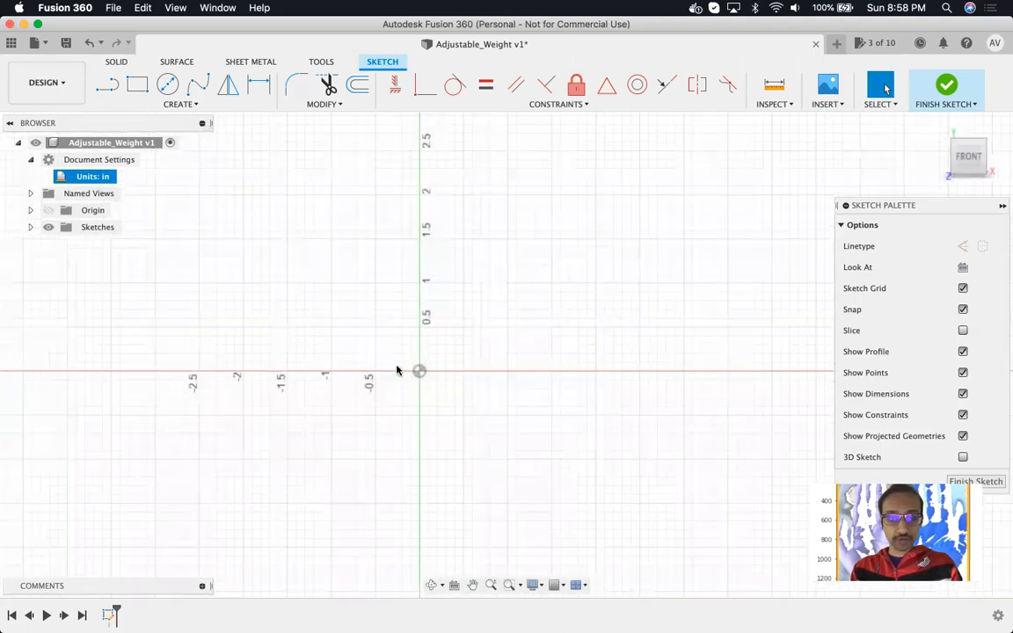
{"action": "left_click", "coordinate": [123, 61]}
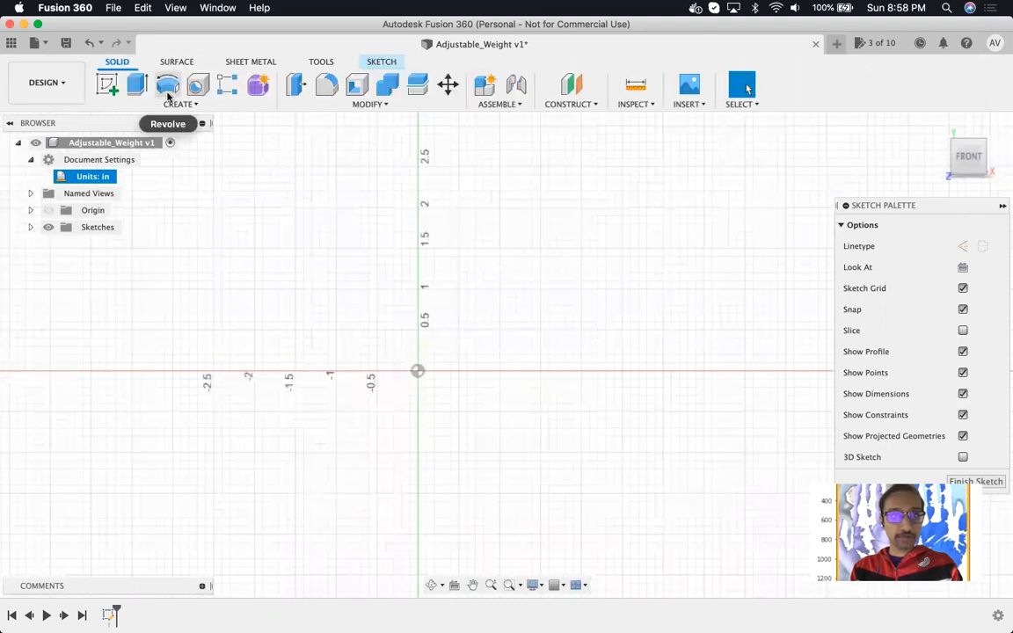
{"action": "left_click", "coordinate": [189, 106]}
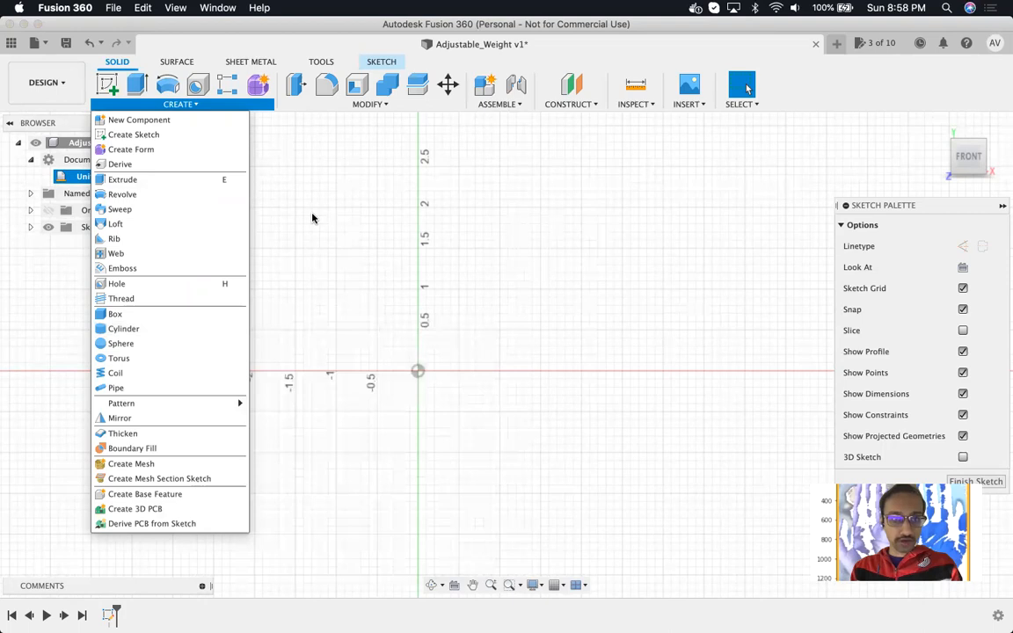
{"action": "left_click", "coordinate": [394, 384]}
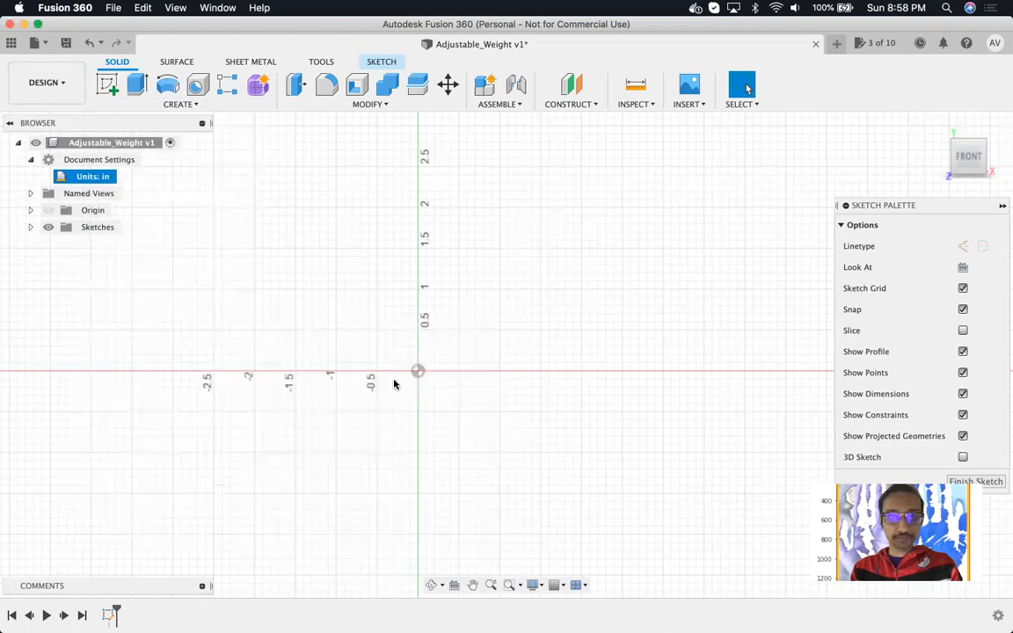
- Sketch a circle centred on the origin with its diameter set to bell_diam
{"action": "key", "text": "c"}
{"action": "left_click", "coordinate": [416, 370]}
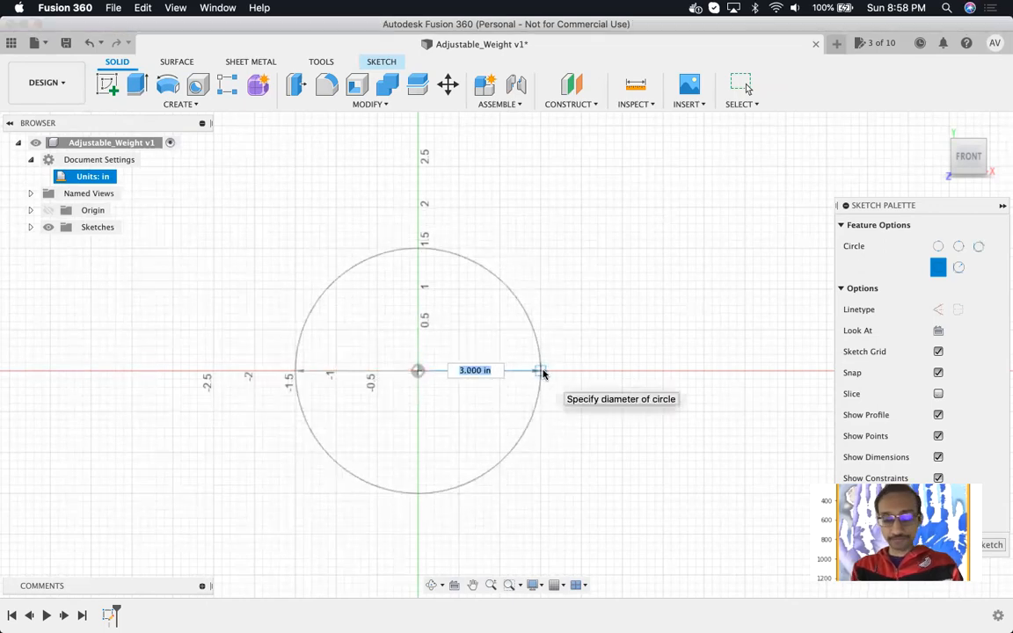
{"action": "type", "text": "bell"}
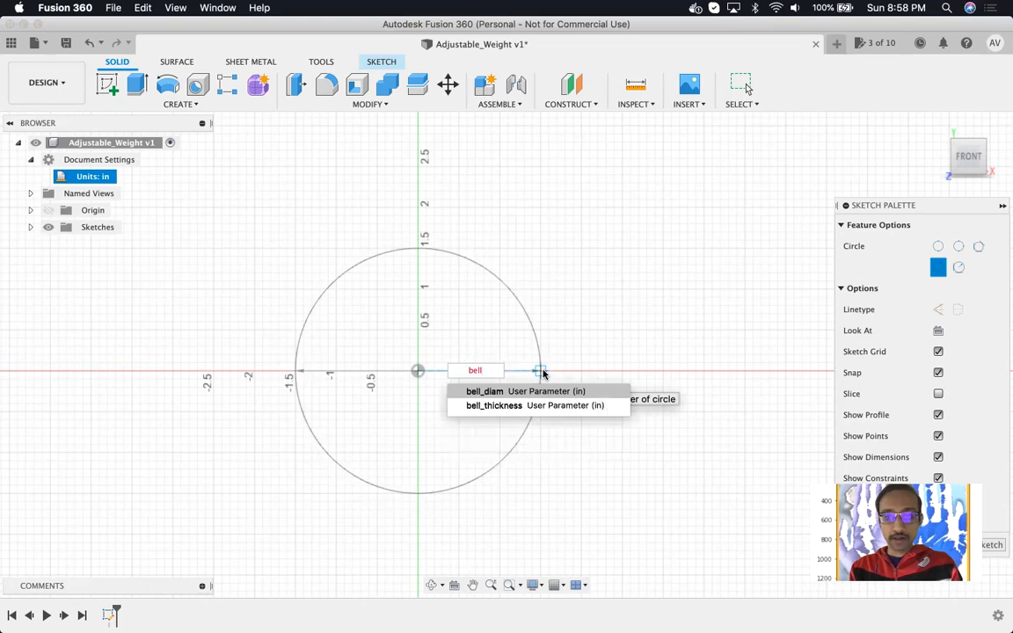
{"action": "type", "text": "_diameter"}
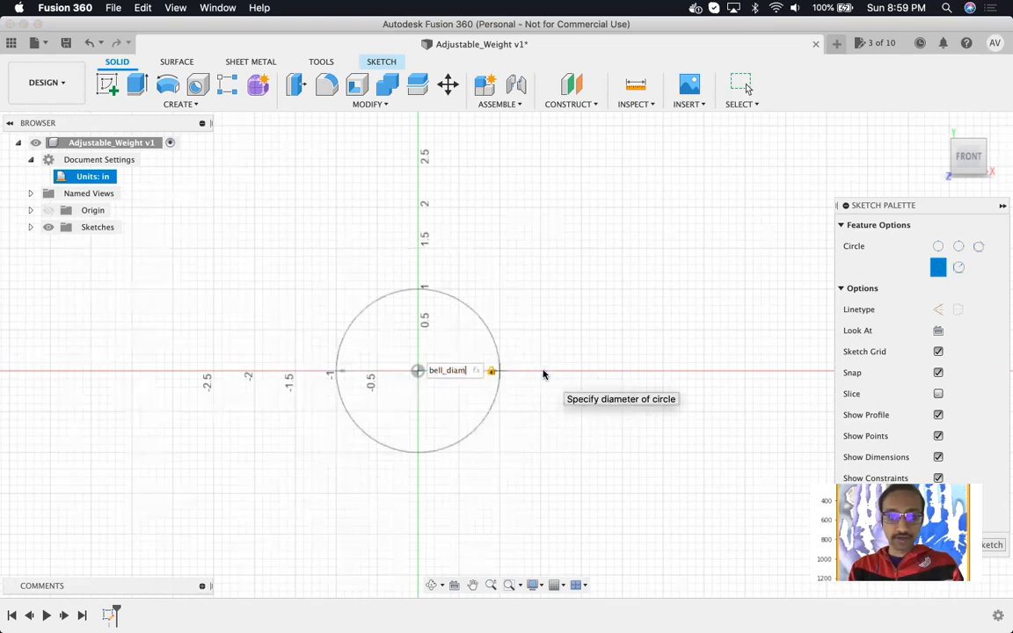
{"action": "key", "text": "Return"}
{"action": "left_click", "coordinate": [427, 370]}
{"action": "scroll", "coordinate": [426, 370], "scroll_direction": "up", "scroll_amount": 4}
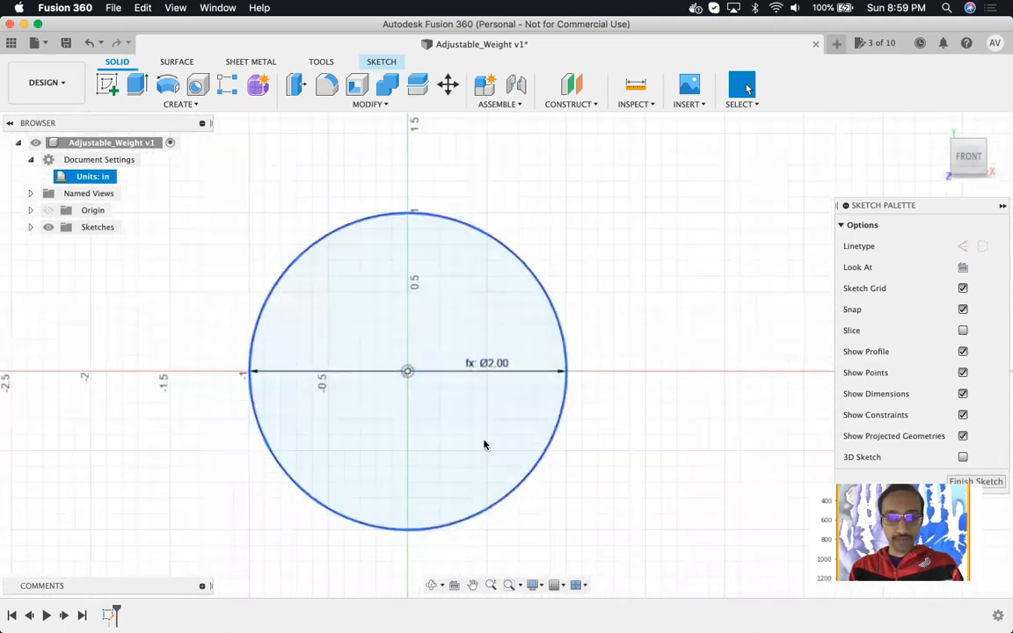
- Extrude the circular profile by bell_thickness to one side as a new body
{"action": "left_click", "coordinate": [509, 454]}
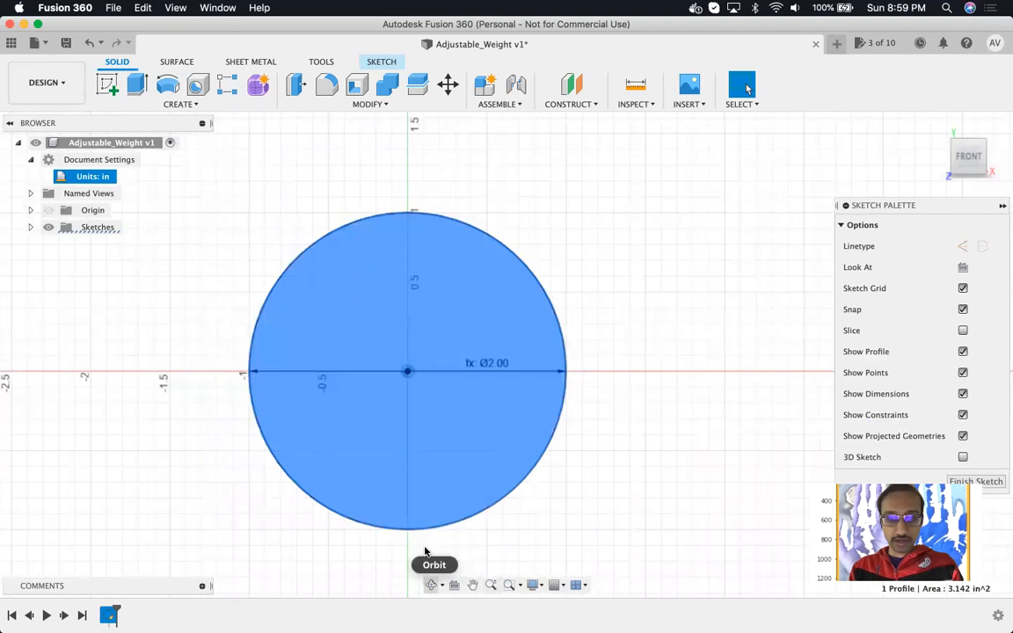
{"action": "mouse_move", "coordinate": [429, 517]}
{"action": "left_mouse_down"}
{"action": "mouse_move", "coordinate": [413, 501]}
{"action": "mouse_move", "coordinate": [395, 506]}
{"action": "mouse_move", "coordinate": [429, 508]}
{"action": "left_mouse_up"}
{"action": "key", "text": "e"}
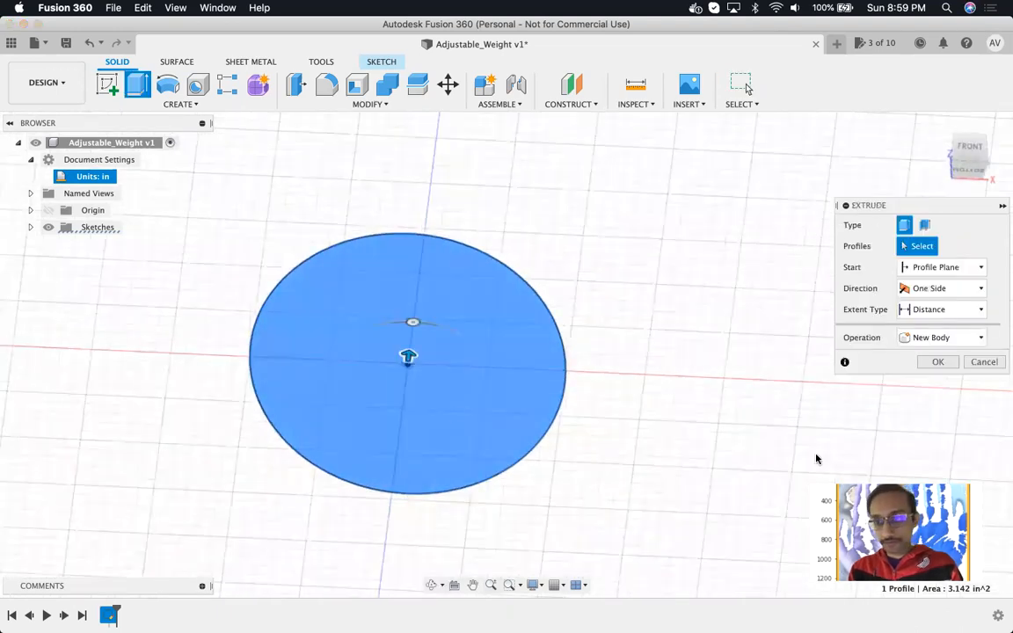
{"action": "left_click_drag", "start_coordinate": [409, 355], "coordinate": [408, 334]}
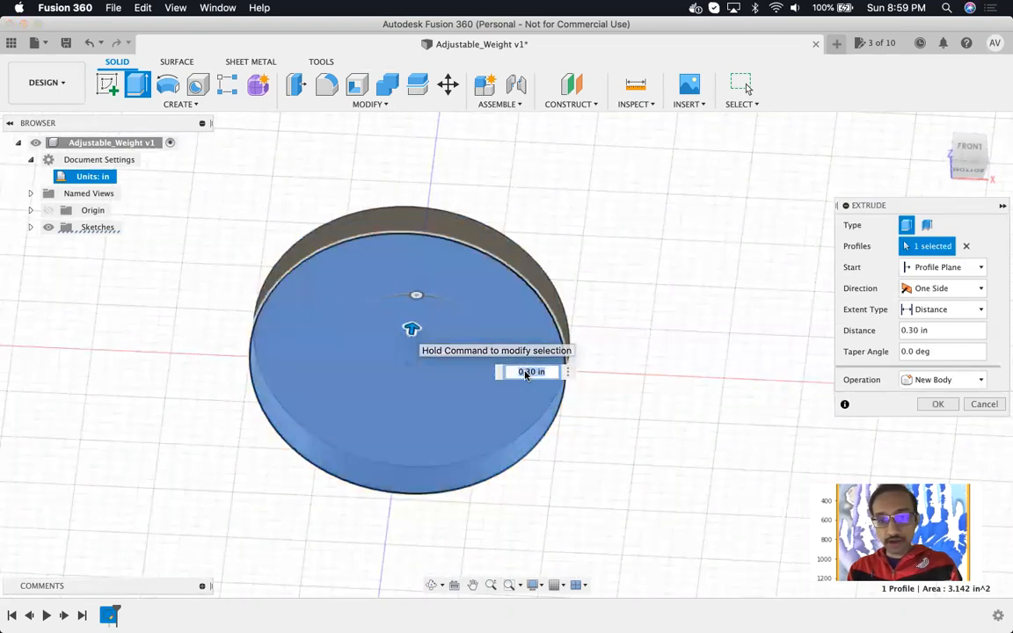
{"action": "left_click", "coordinate": [526, 372]}
{"action": "type", "text": "be"}
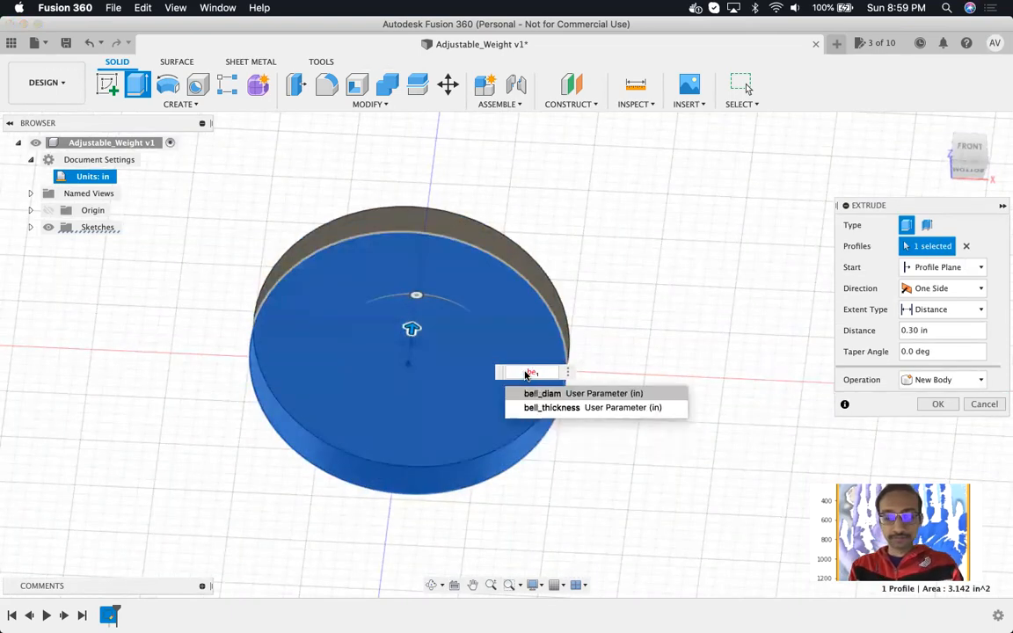
{"action": "key", "text": "Down"}
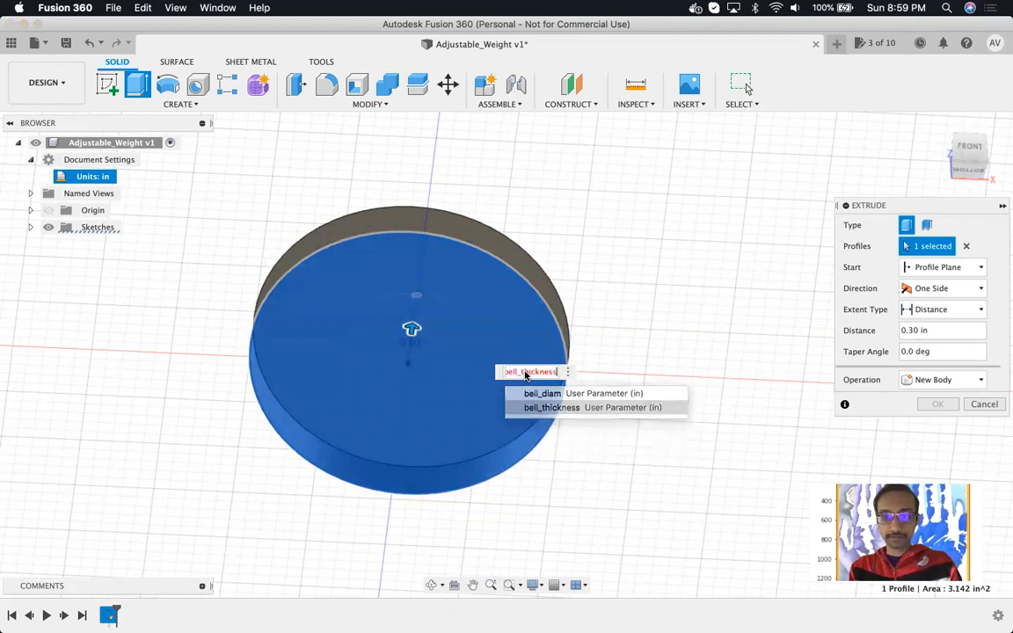
{"action": "key", "text": "Return"}
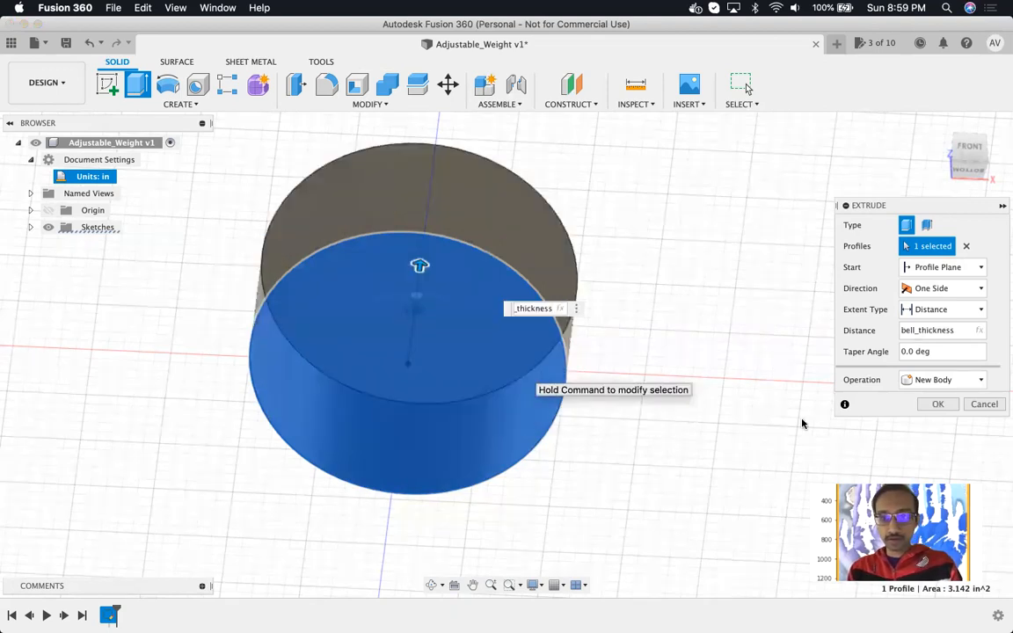
{"action": "left_click", "coordinate": [935, 404]}
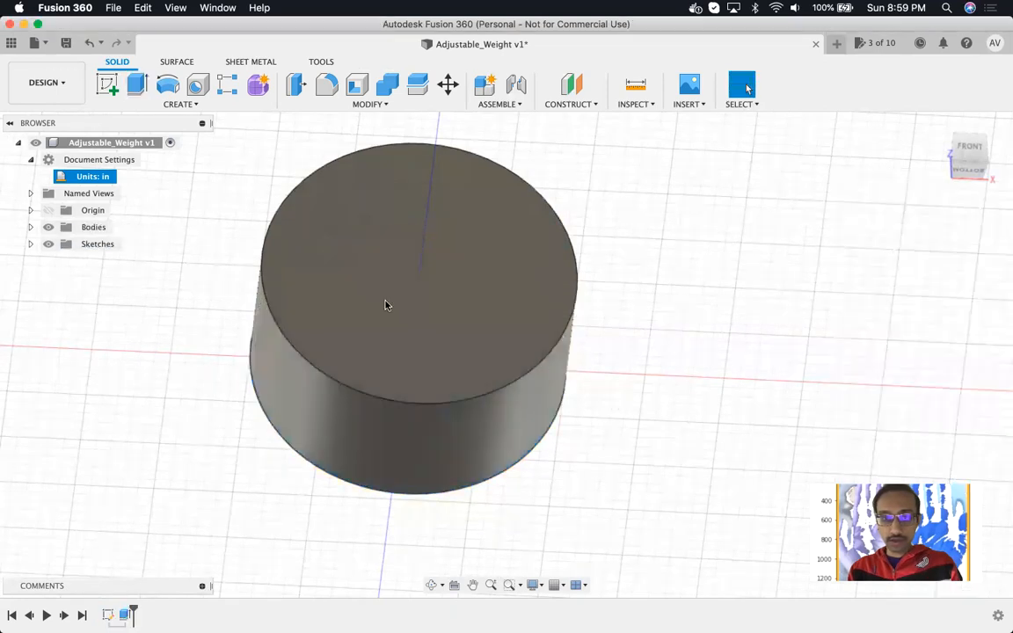
{"action": "left_click", "coordinate": [504, 388]}
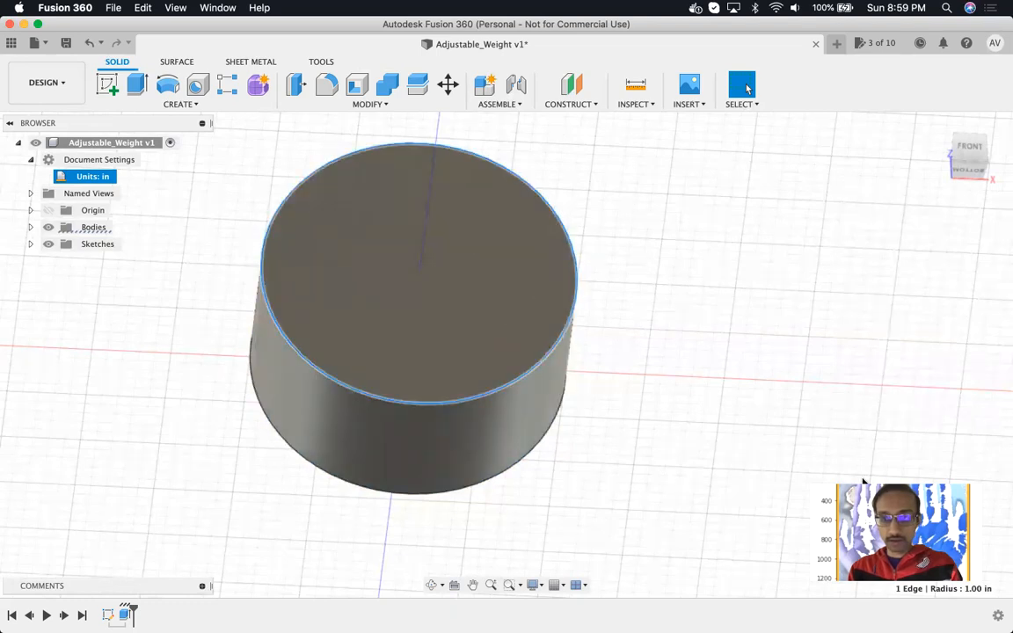
{"action": "left_click", "coordinate": [598, 362]}
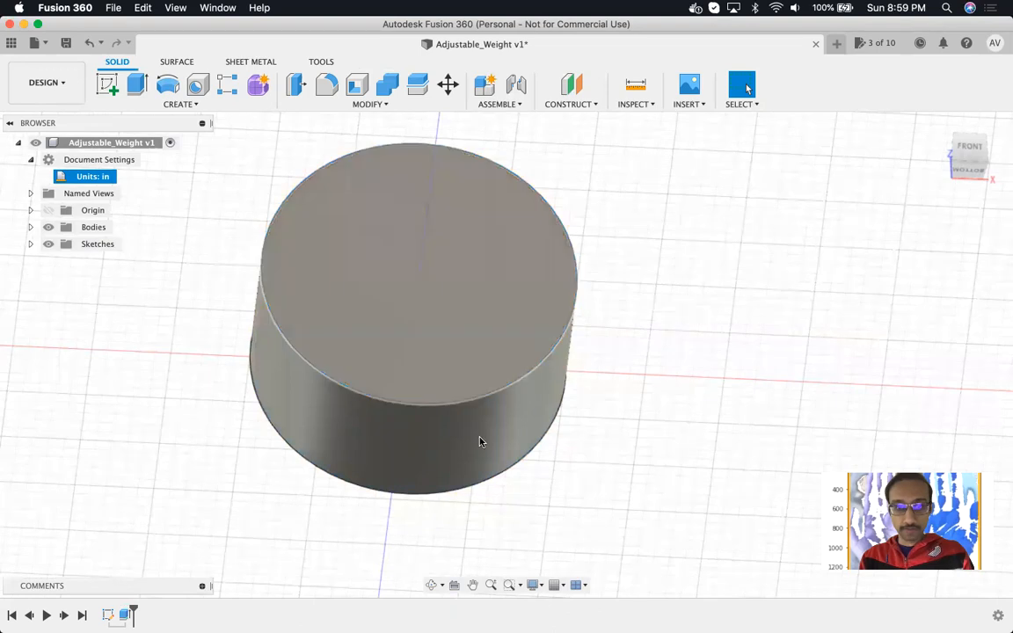
{"action": "left_click", "coordinate": [477, 400]}
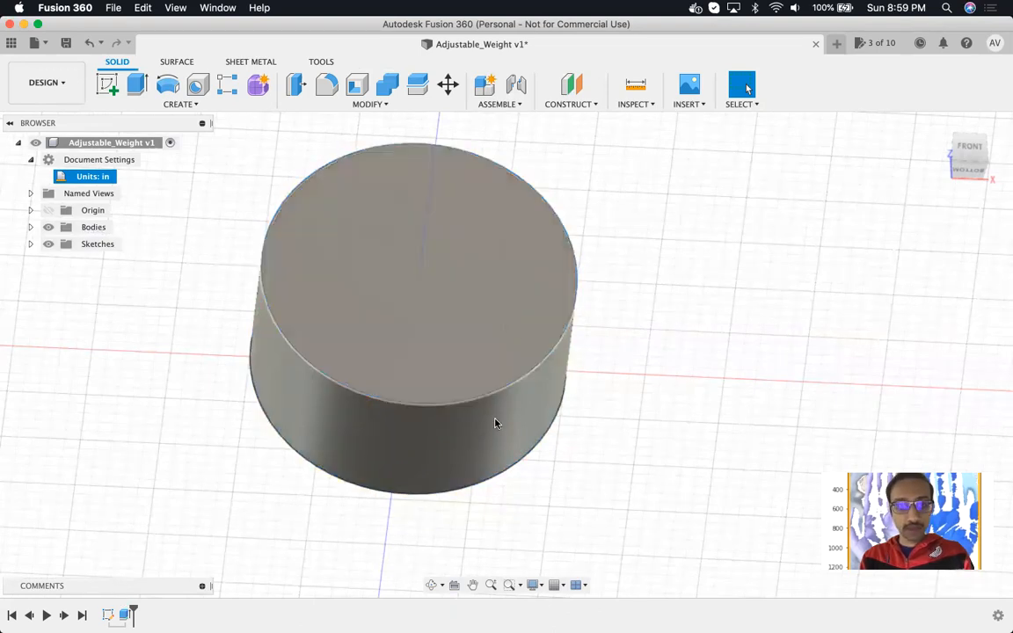
- Reopen the first sketch to check the expression driving the circle's diameter, and finish the sketch
{"action": "right_click", "coordinate": [108, 614]}
{"action": "left_click", "coordinate": [136, 476]}
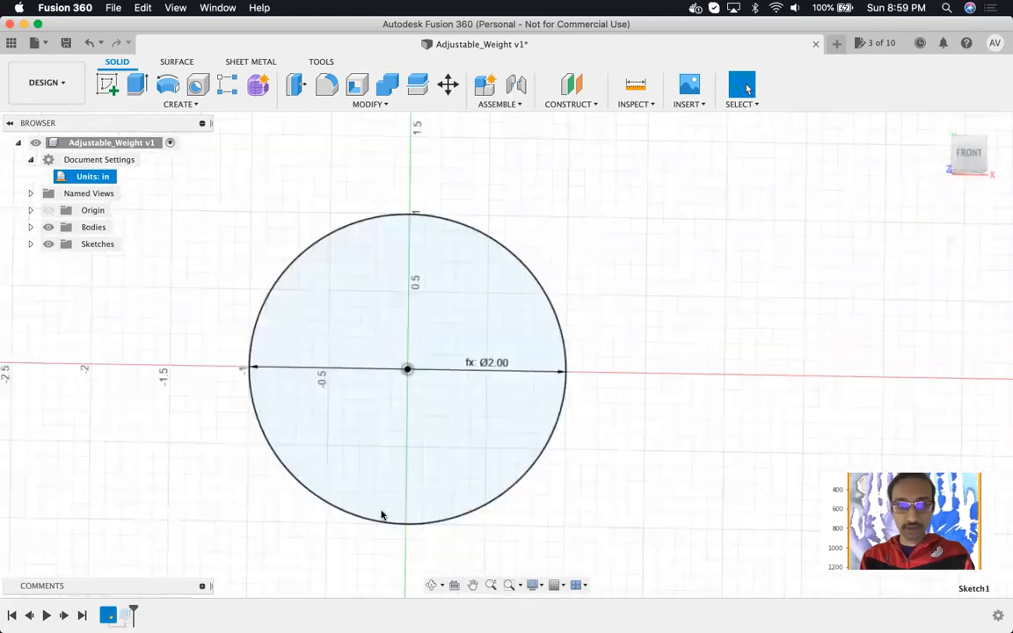
{"action": "double_click", "coordinate": [484, 364]}
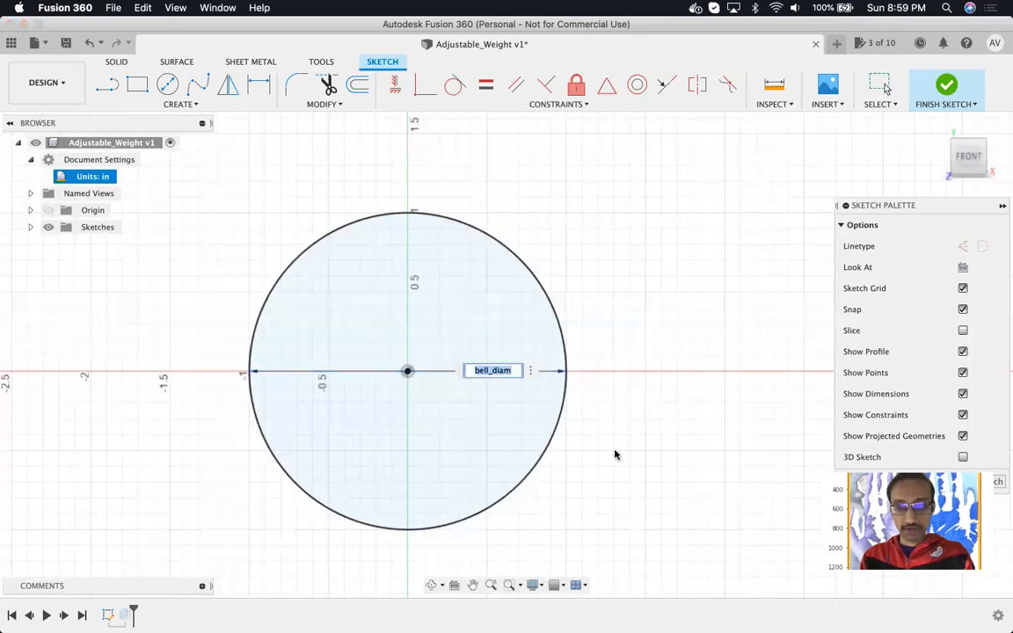
{"action": "left_click", "coordinate": [939, 85]}
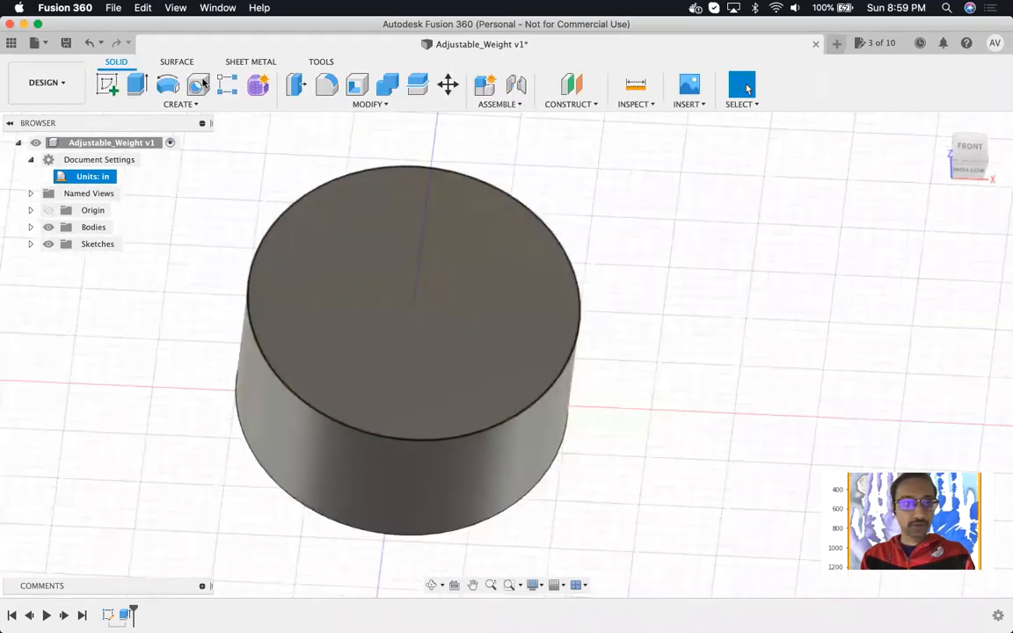
- Create a sketch on the cylinder's end face and draw a circle at its centre with the diameter bar_diam
{"action": "left_click", "coordinate": [106, 84]}
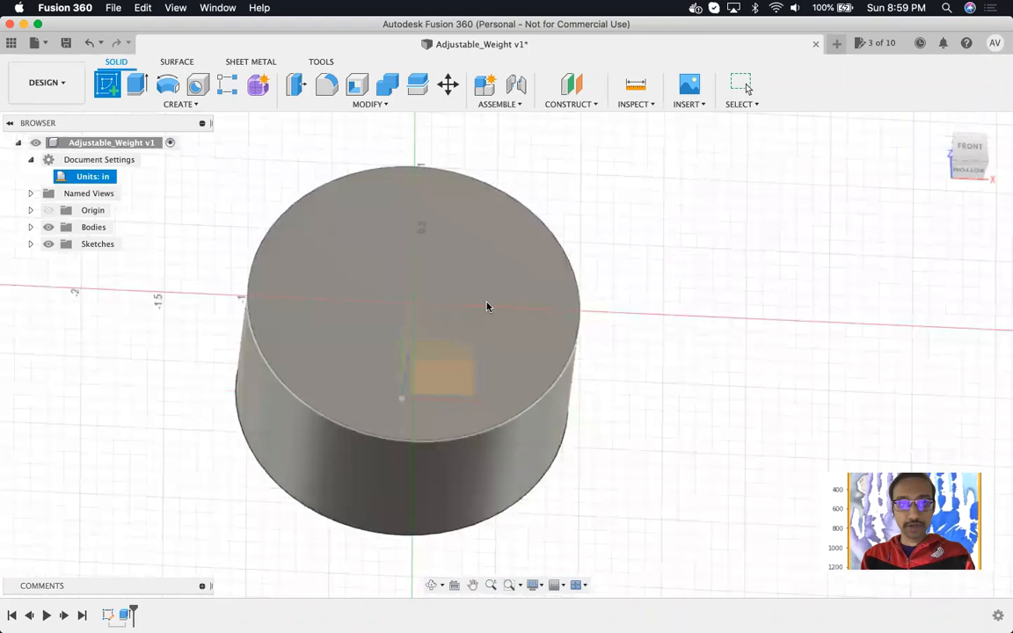
{"action": "left_click", "coordinate": [486, 309]}
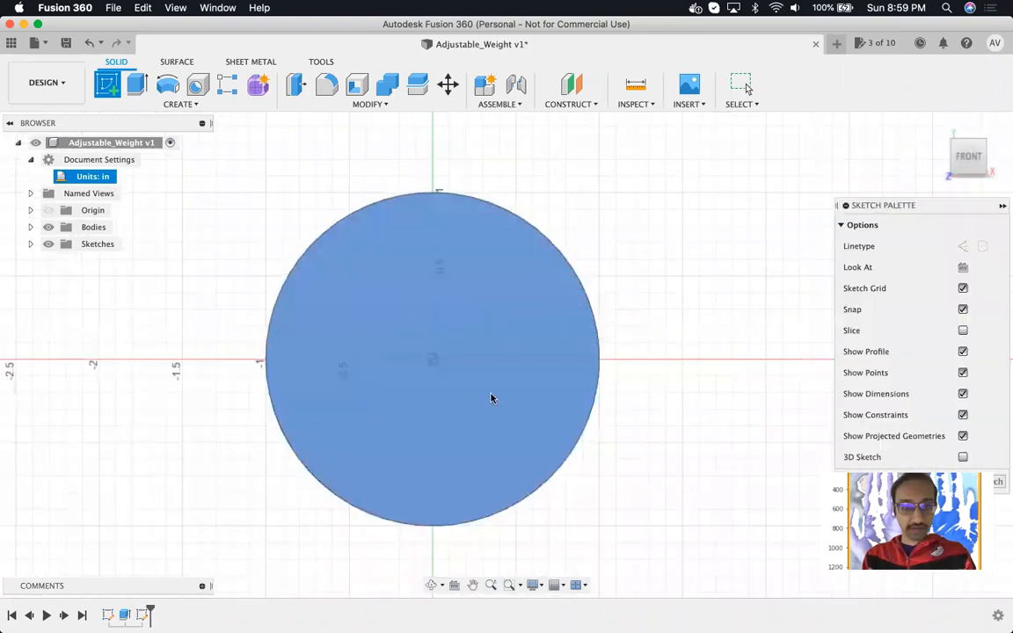
{"action": "key", "text": "c"}
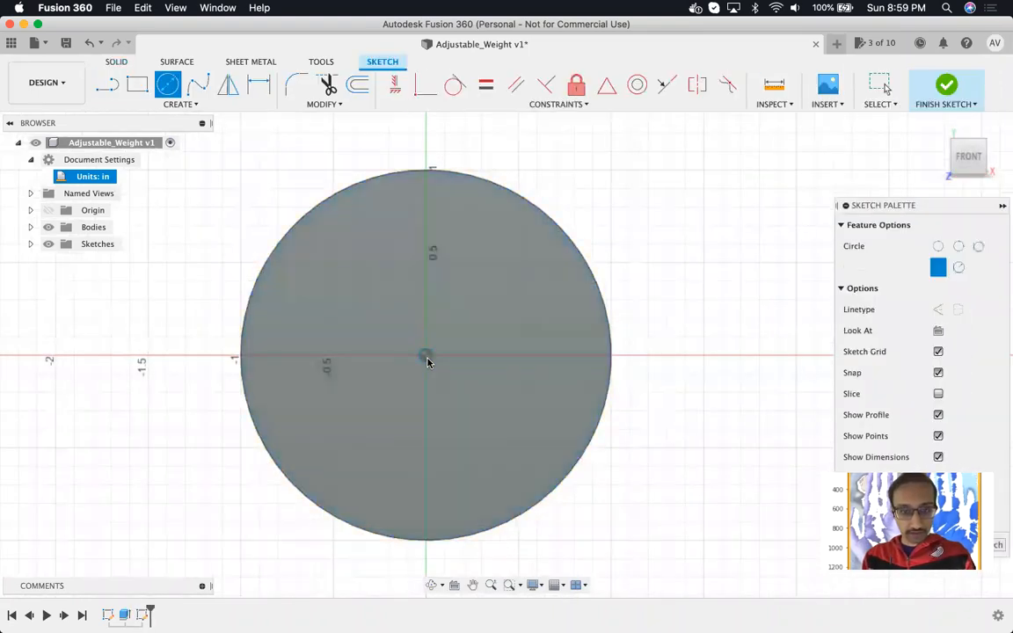
{"action": "left_click", "coordinate": [426, 355]}
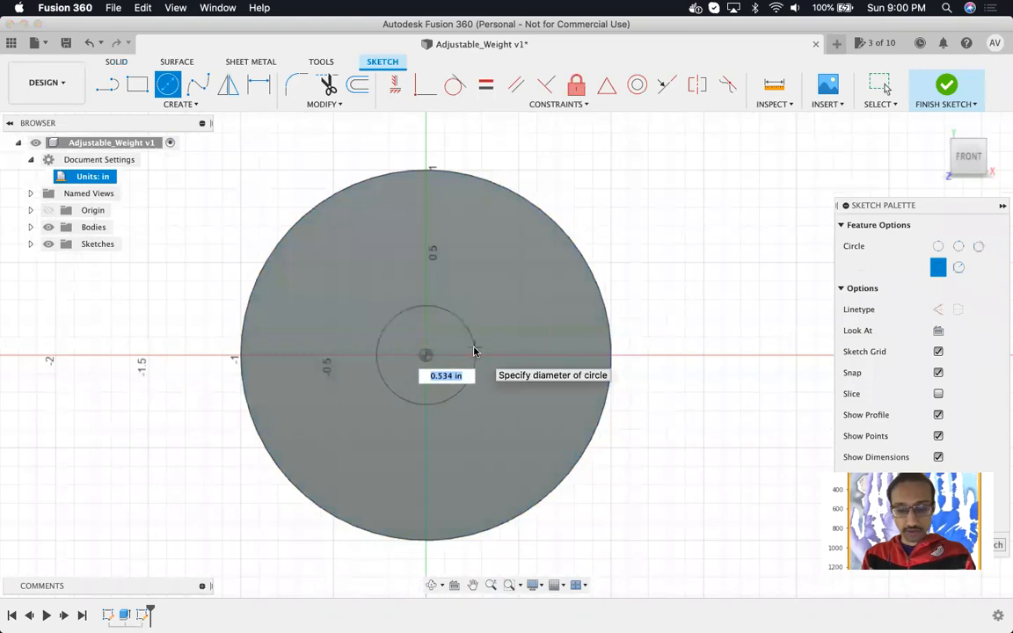
{"action": "type", "text": "b"}
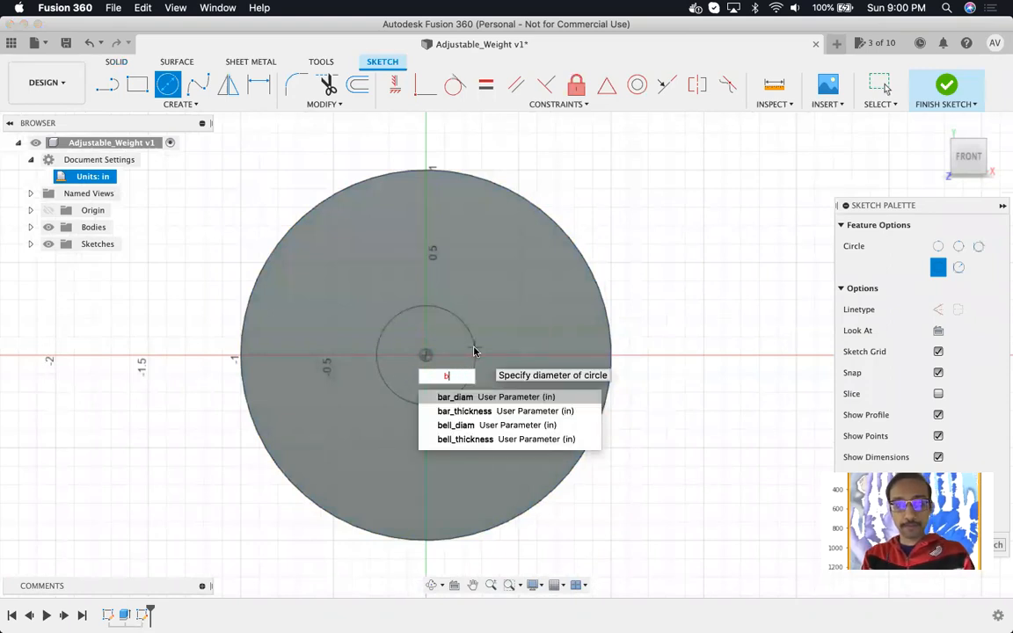
{"action": "type", "text": "a"}
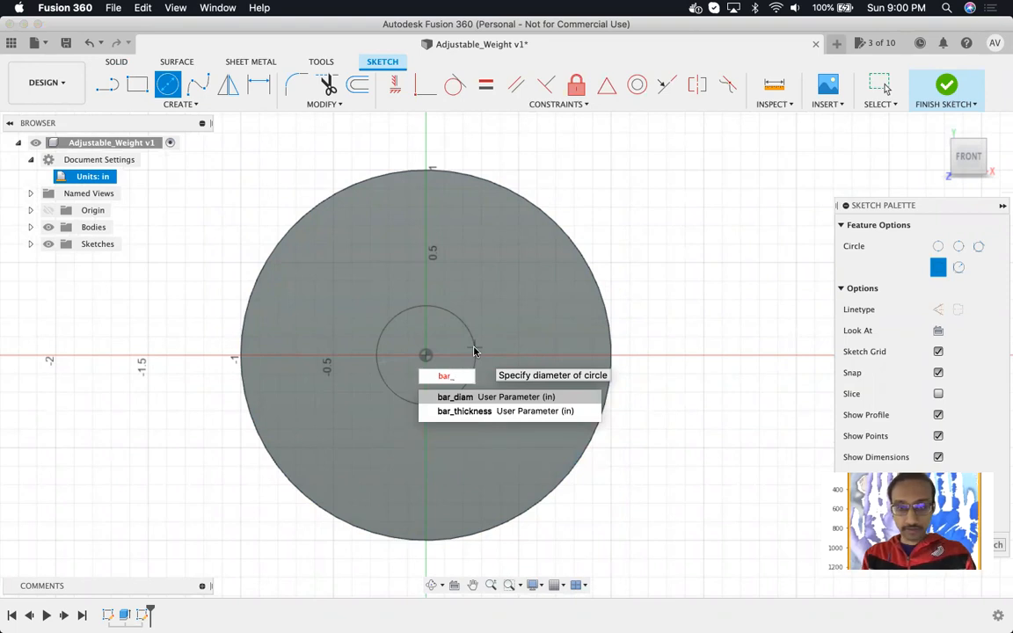
{"action": "type", "text": "r_"}
{"action": "key", "text": "Return"}
{"action": "key", "text": "Return"}
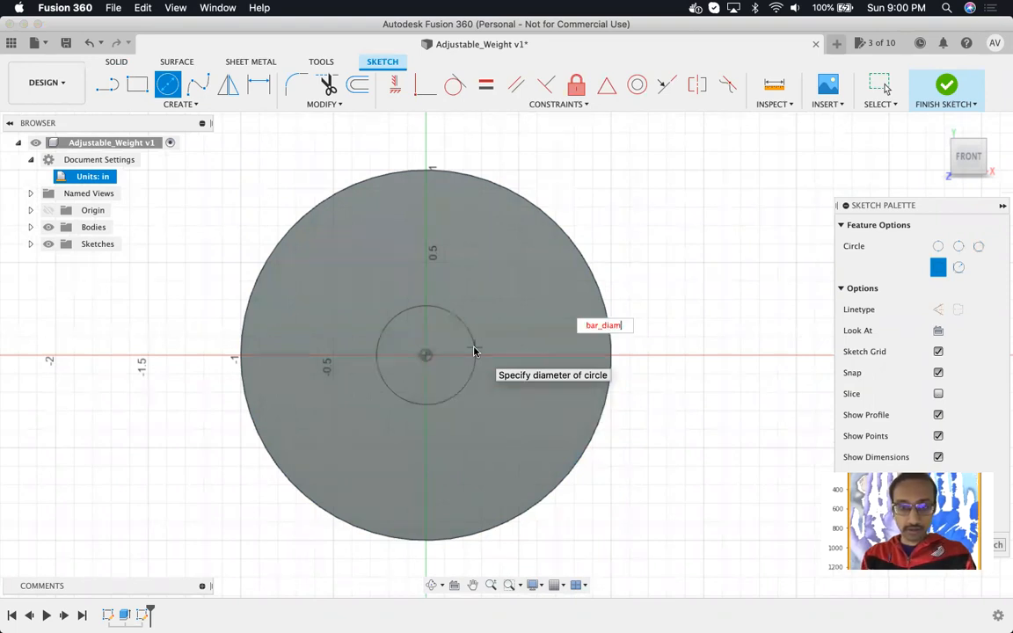
{"action": "left_click", "coordinate": [441, 309]}
{"action": "scroll", "coordinate": [440, 310], "scroll_direction": "down", "scroll_amount": 1}
{"action": "scroll", "coordinate": [440, 310], "scroll_direction": "up", "scroll_amount": 2}
{"action": "scroll", "coordinate": [440, 310], "scroll_direction": "down", "scroll_amount": 2}
{"action": "scroll", "coordinate": [441, 310], "scroll_direction": "down", "scroll_amount": 2}
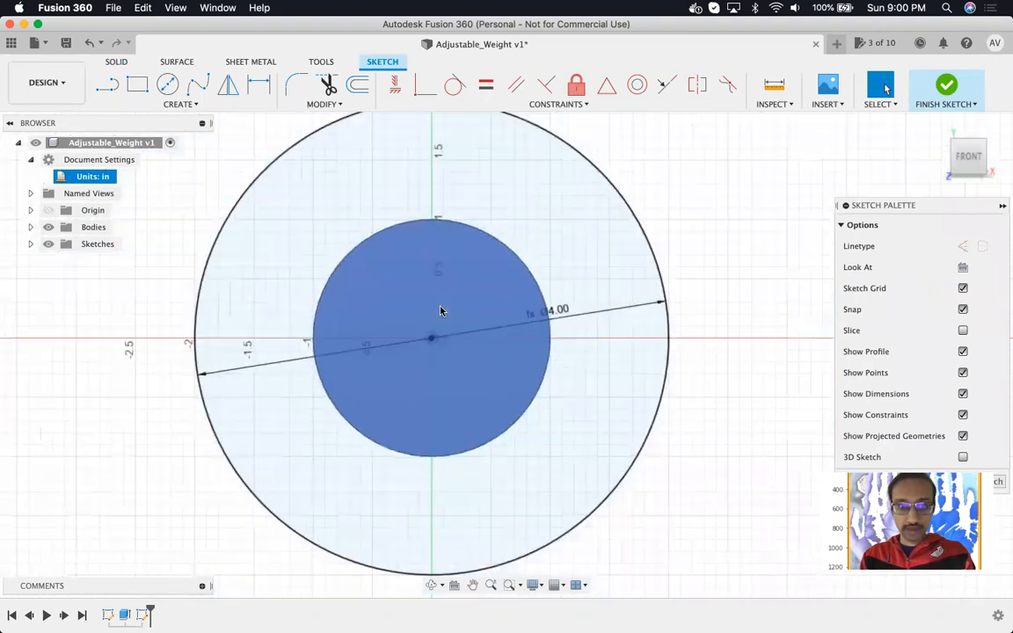
- Set the bar_diam user parameter to 1 in
{"action": "scroll", "coordinate": [445, 278], "scroll_direction": "up", "scroll_amount": 3}
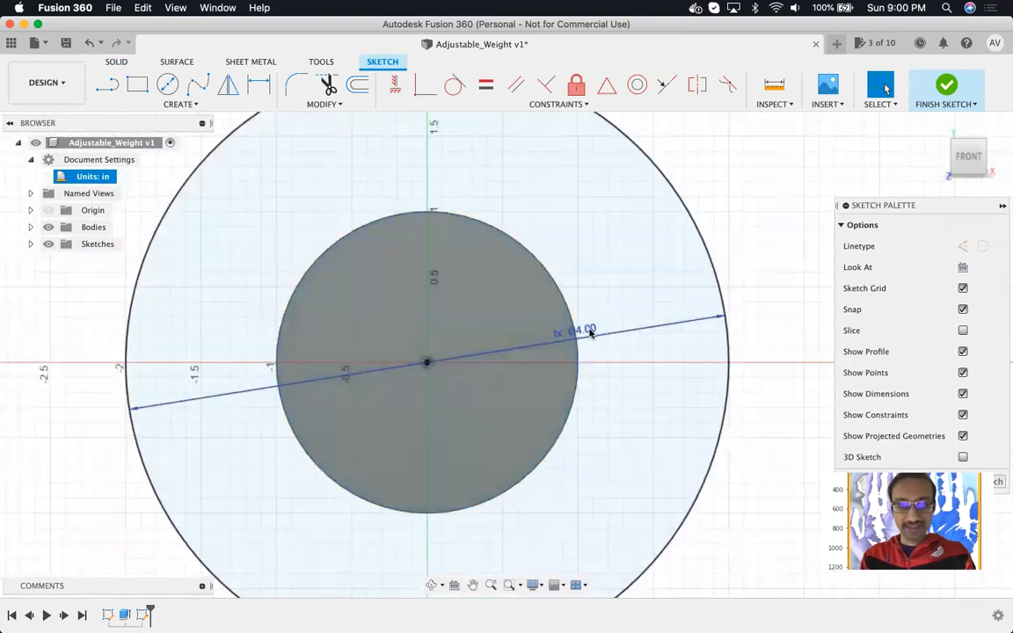
{"action": "left_click", "coordinate": [315, 104]}
{"action": "left_click", "coordinate": [373, 250]}
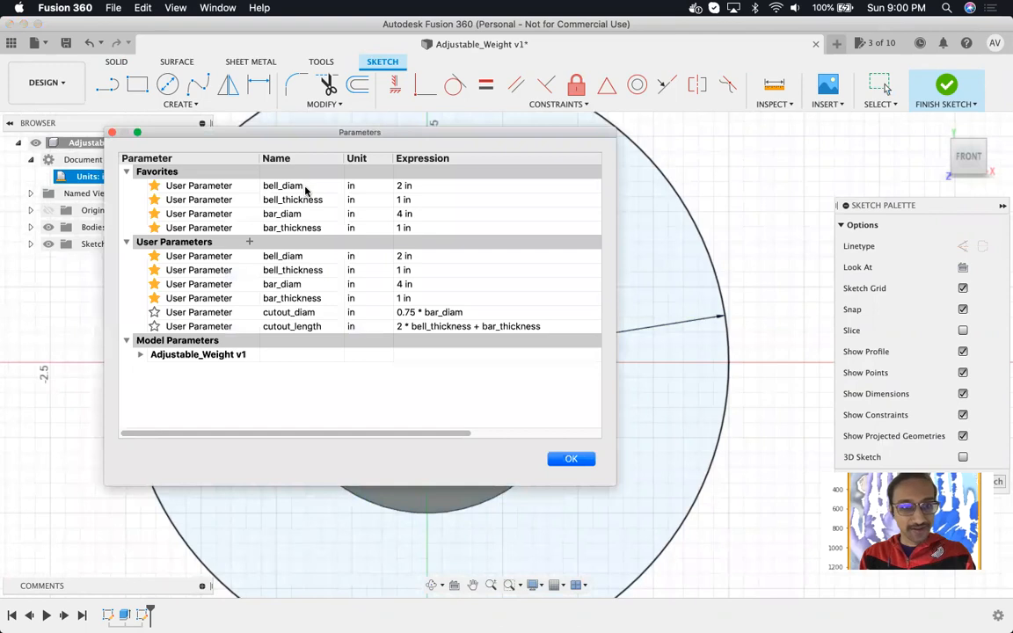
{"action": "double_click", "coordinate": [398, 214]}
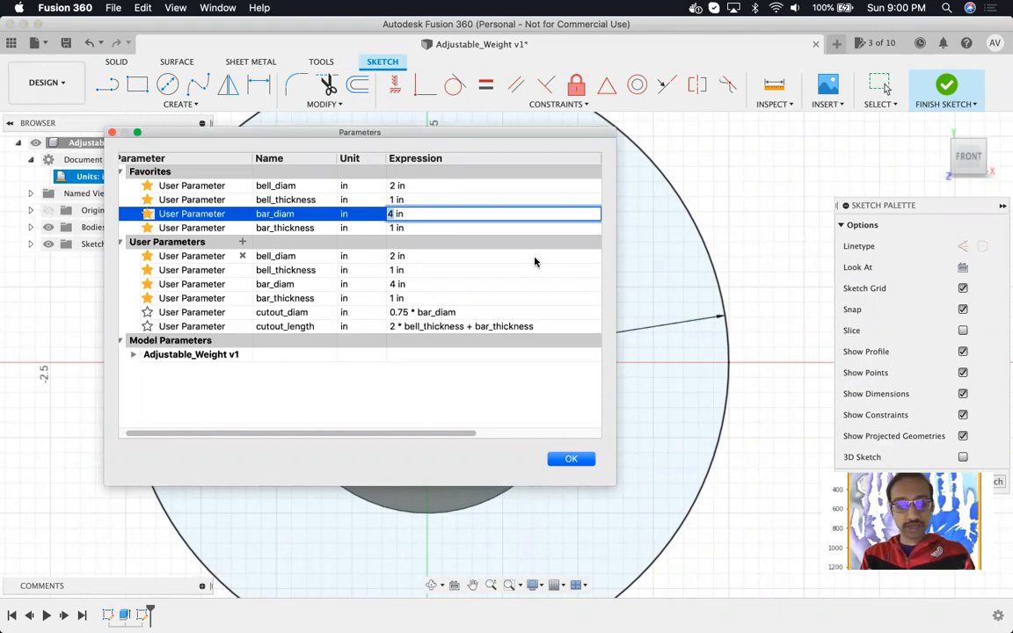
{"action": "key", "text": "Return"}
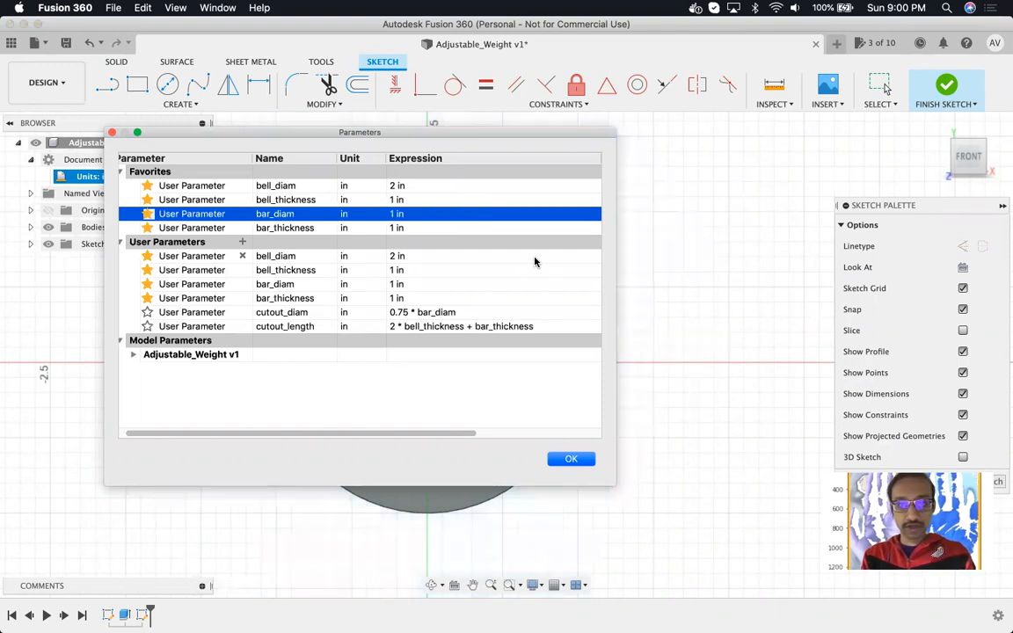
{"action": "left_click", "coordinate": [570, 458]}
{"action": "scroll", "coordinate": [420, 360], "scroll_direction": "up", "scroll_amount": 2}
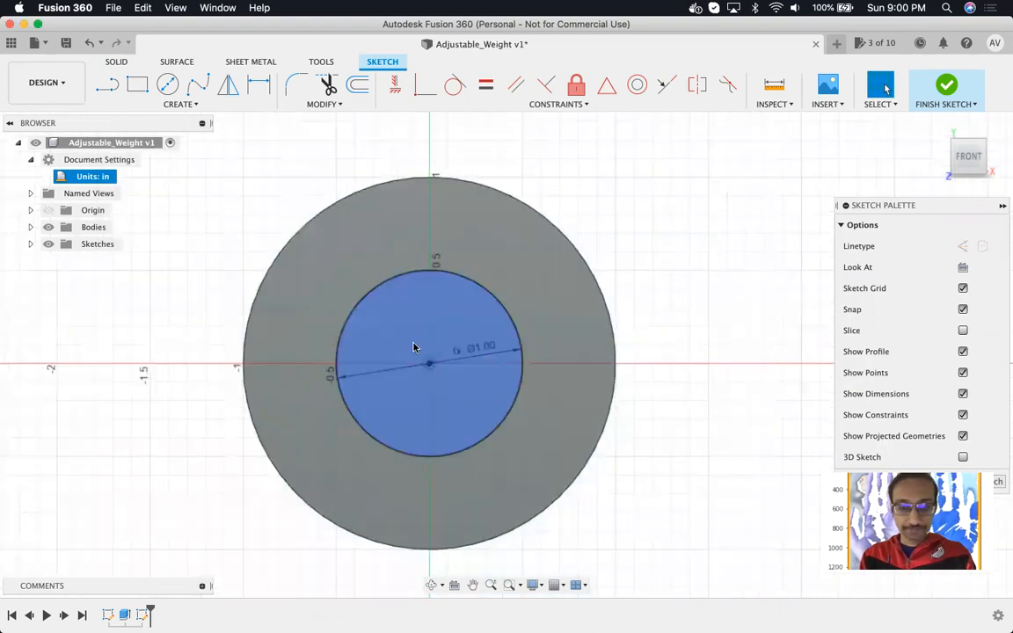
- Extrude the bar circle outward from the bell face by bar_thickness to one side, joining it to the body
{"action": "left_click", "coordinate": [417, 354]}
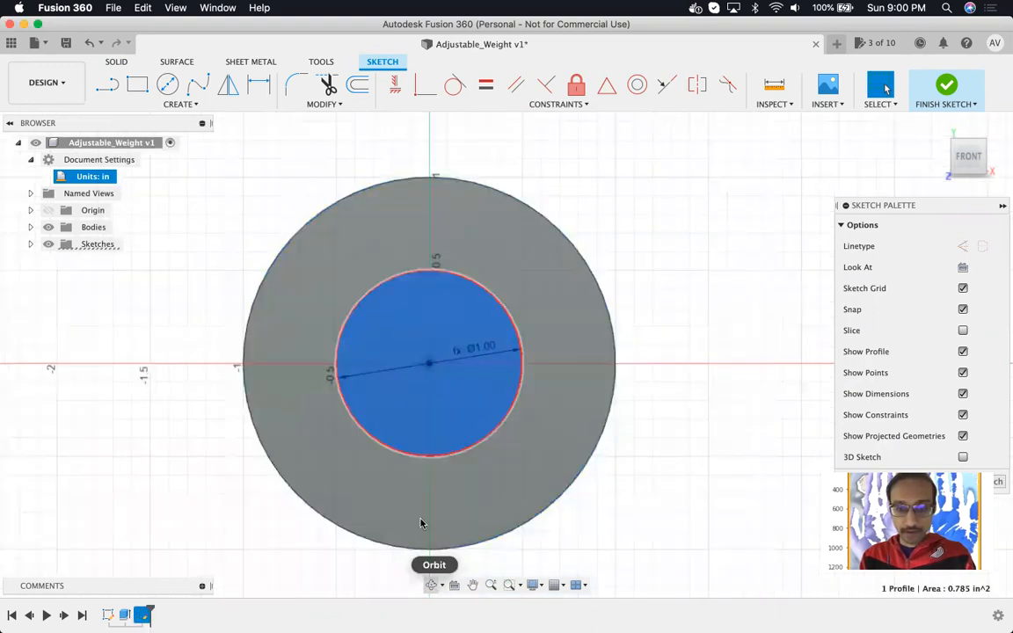
{"action": "key", "text": "e"}
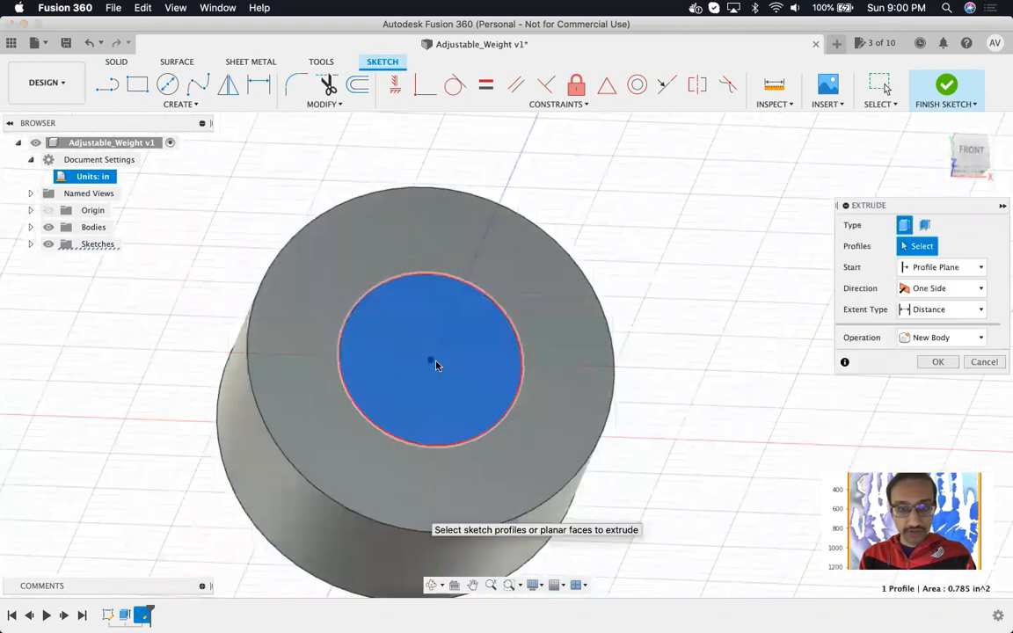
{"action": "left_click", "coordinate": [433, 355]}
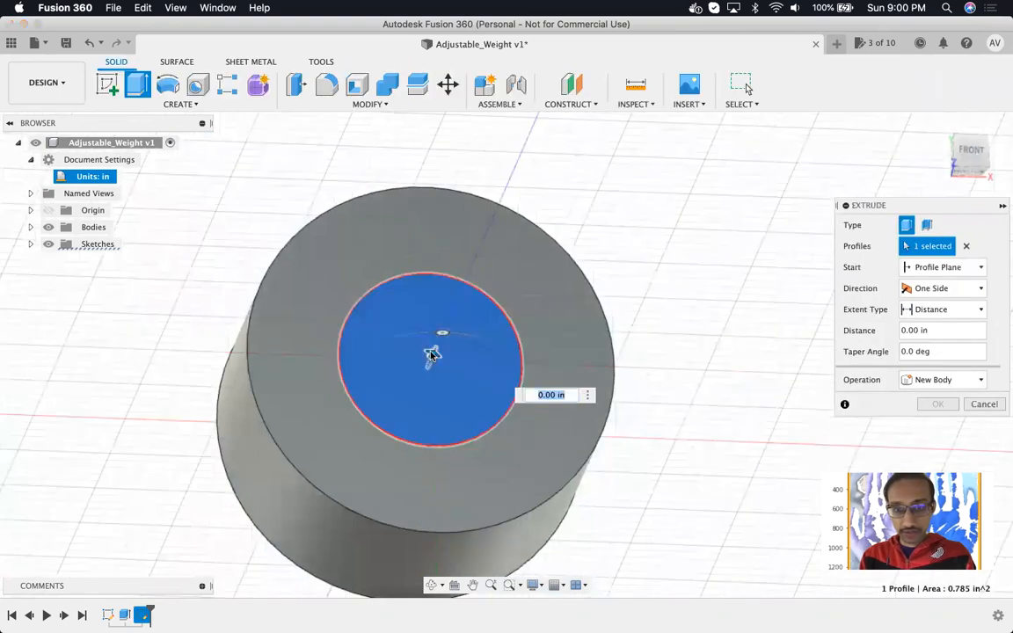
{"action": "left_click_drag", "start_coordinate": [442, 334], "coordinate": [452, 304]}
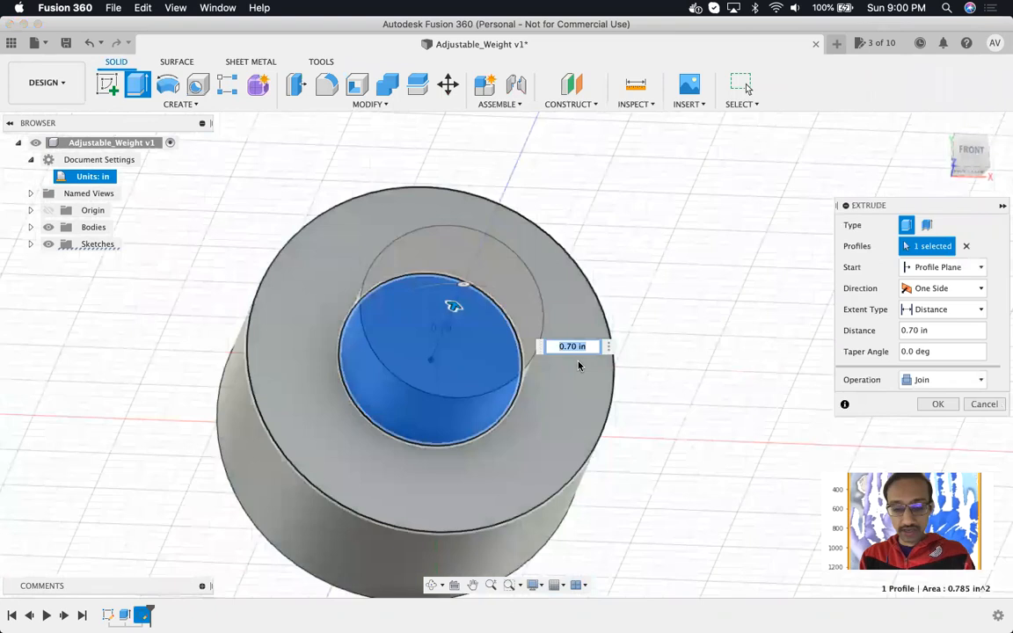
{"action": "type", "text": "bar"}
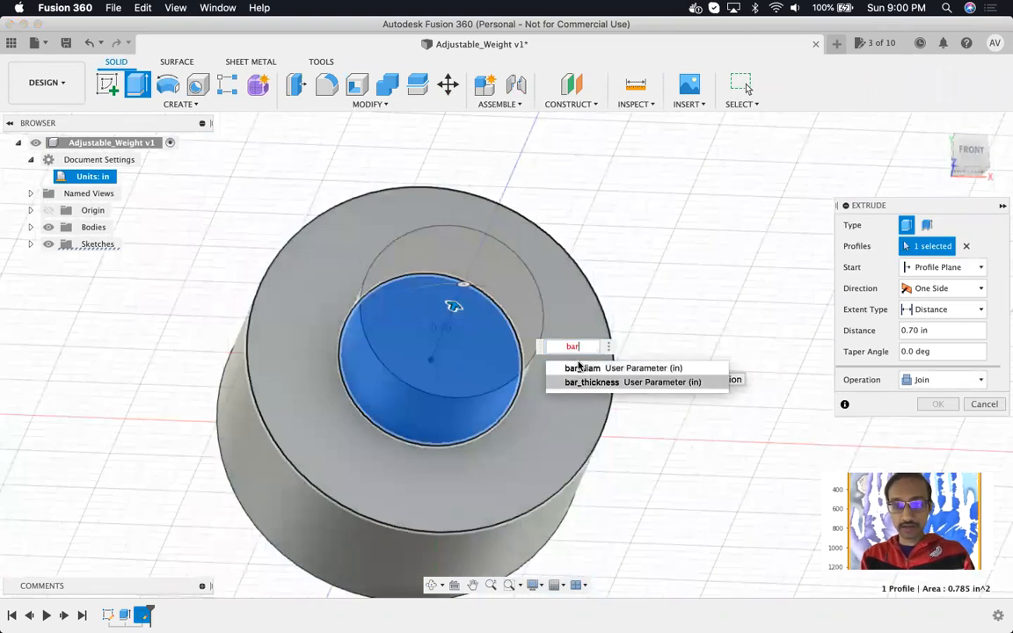
{"action": "key", "text": "Down"}
{"action": "key", "text": "Return"}
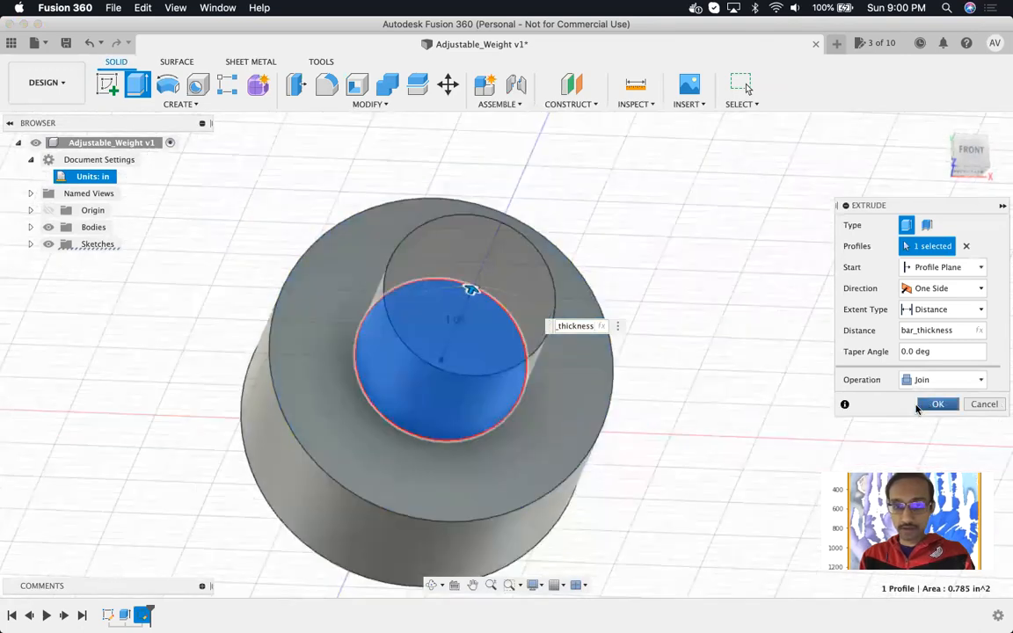
{"action": "left_click", "coordinate": [932, 405]}
- Create a sketch on the bar's free end face and draw a circle at its centre with the diameter bell_diam
{"action": "scroll", "coordinate": [450, 262], "scroll_direction": "up", "scroll_amount": 3}
{"action": "scroll", "coordinate": [450, 262], "scroll_direction": "down", "scroll_amount": 5}
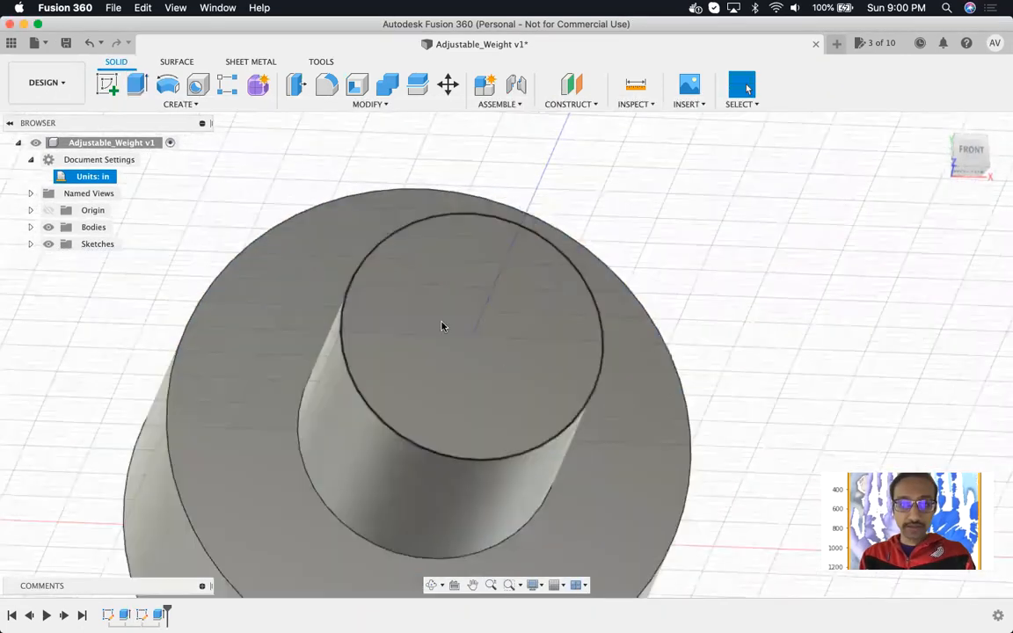
{"action": "left_click", "coordinate": [107, 85]}
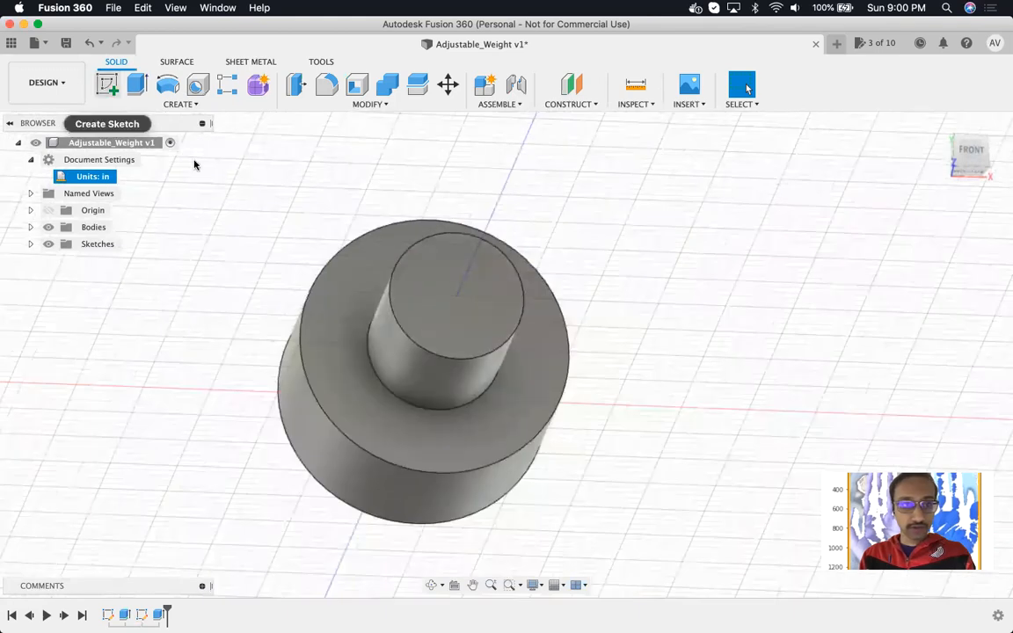
{"action": "left_click", "coordinate": [453, 293]}
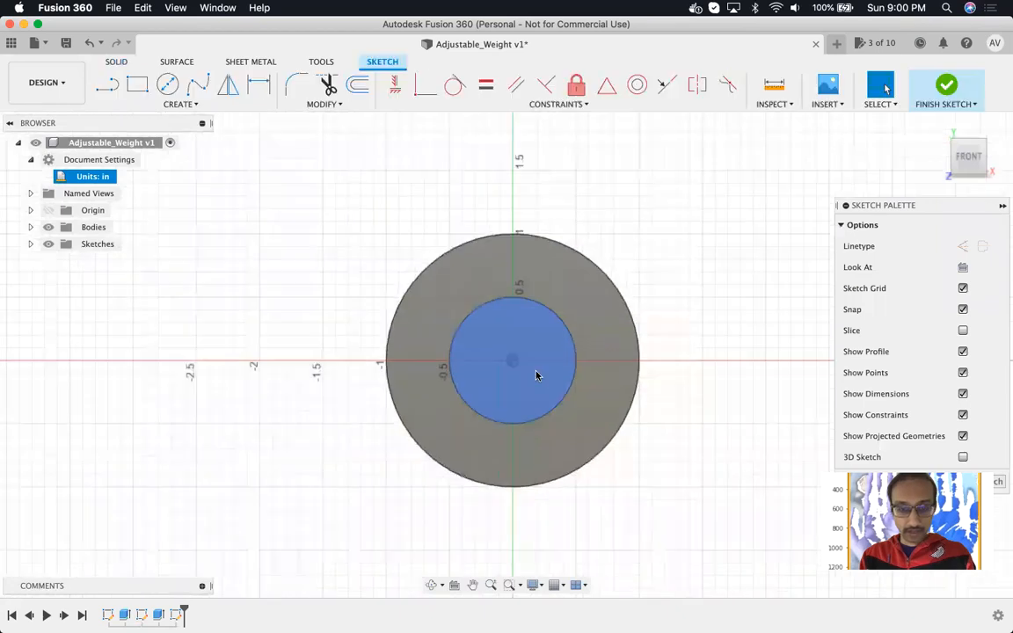
{"action": "key", "text": "c"}
{"action": "left_click", "coordinate": [496, 353]}
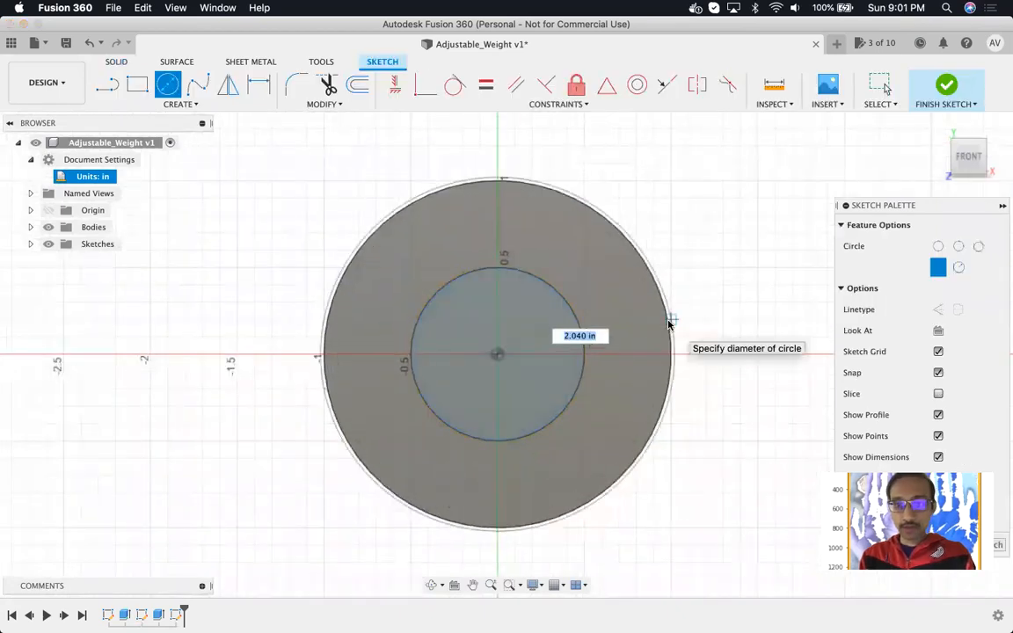
{"action": "type", "text": "be"}
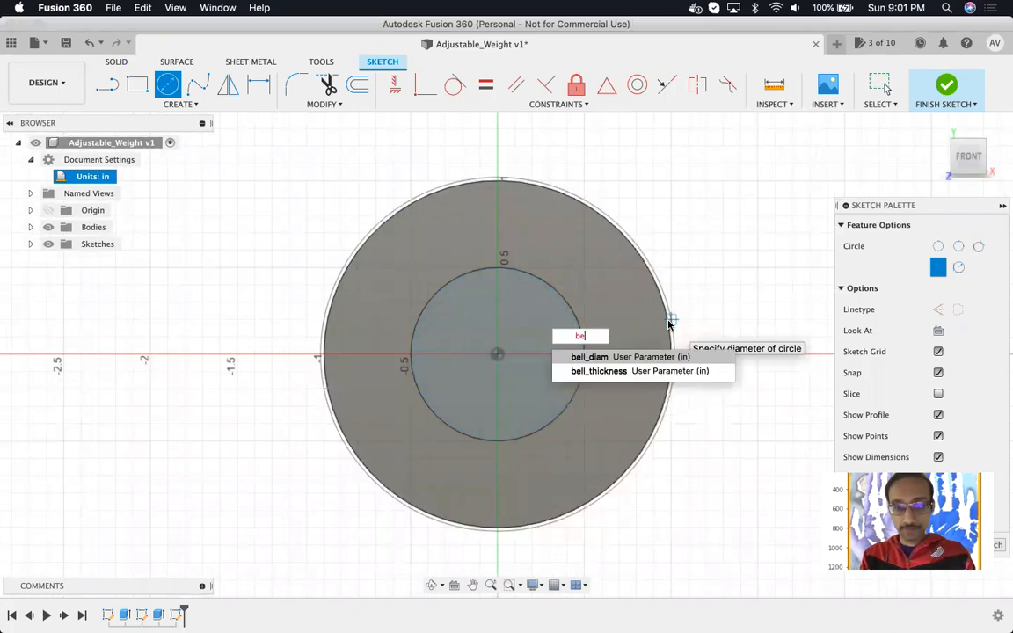
{"action": "type", "text": "ll_"}
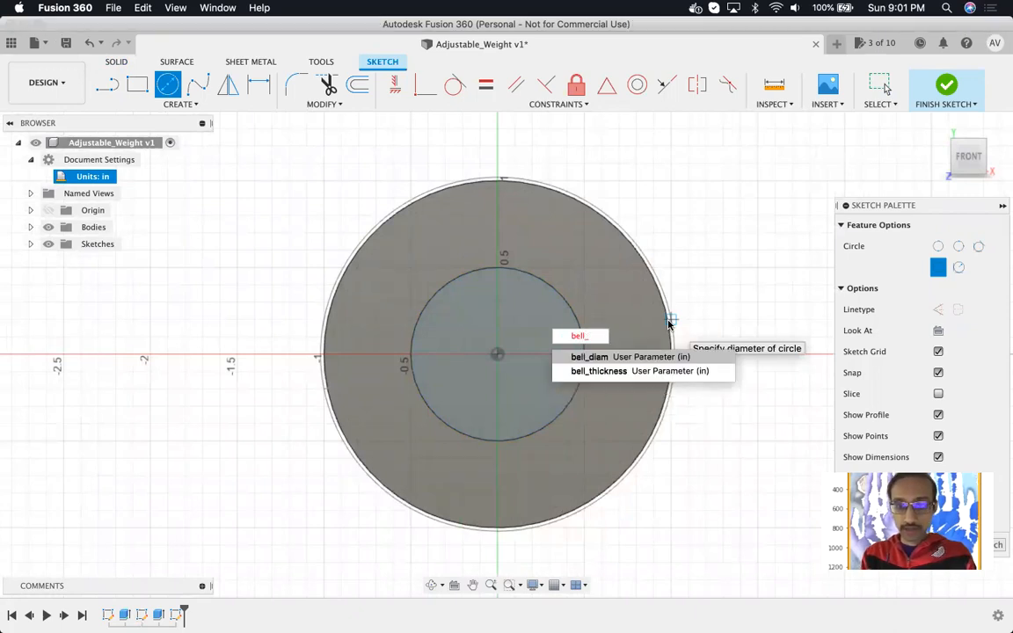
{"action": "type", "text": "diam"}
{"action": "key", "text": "Return"}
{"action": "key", "text": "Return"}
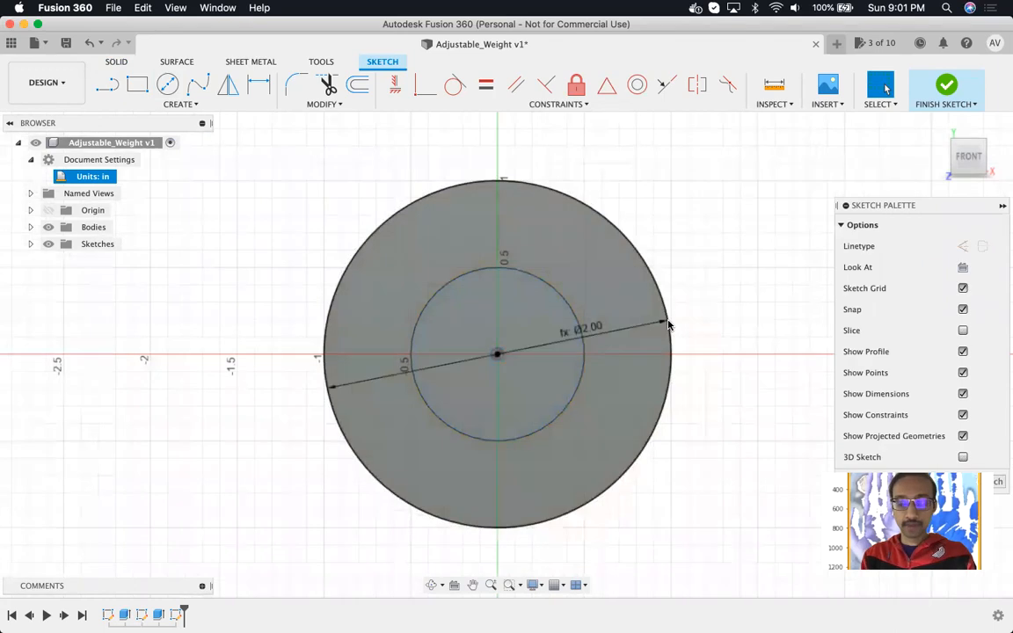
- Extrude both profiles of the second bell outward from the bar end by bell_thickness, joining them to the body
{"action": "left_click", "coordinate": [640, 380]}
{"action": "left_click", "coordinate": [553, 373], "text": "shift"}
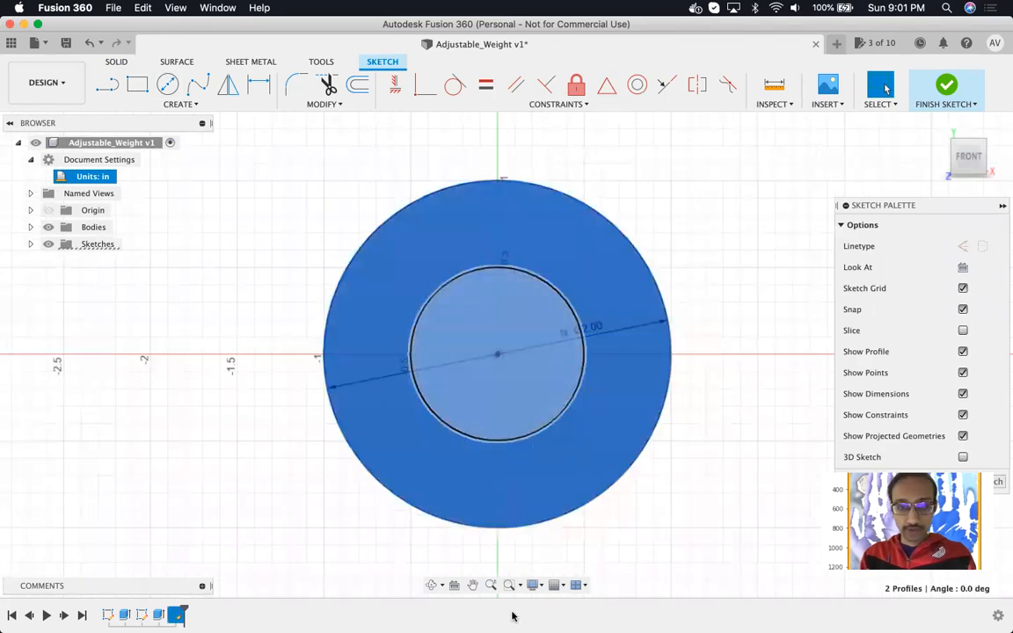
{"action": "left_click", "coordinate": [431, 585]}
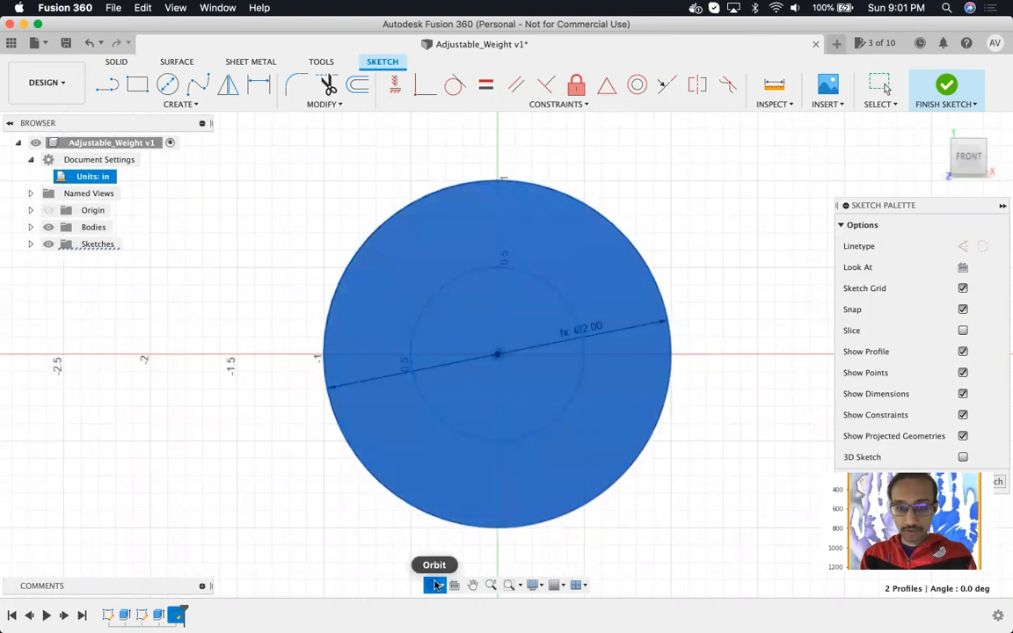
{"action": "left_click_drag", "start_coordinate": [436, 535], "coordinate": [467, 409]}
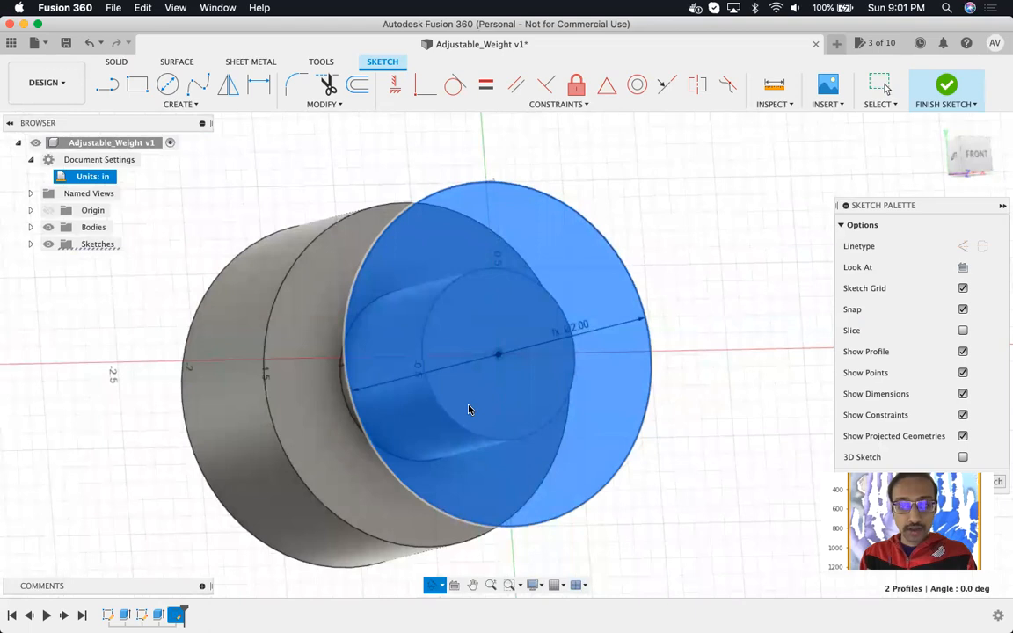
{"action": "key", "text": "e"}
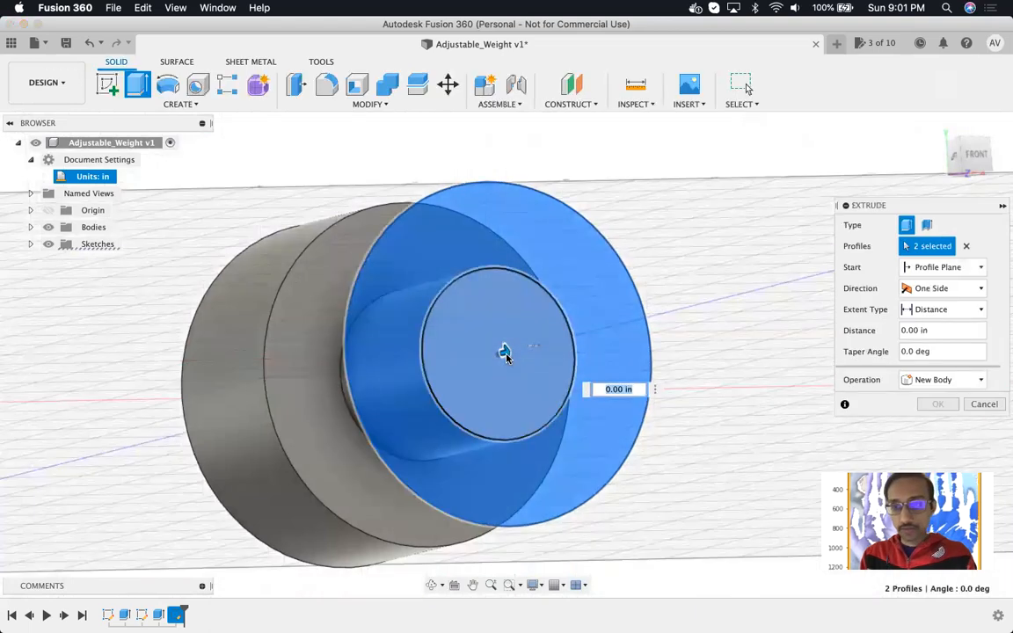
{"action": "left_click_drag", "start_coordinate": [504, 353], "coordinate": [538, 344]}
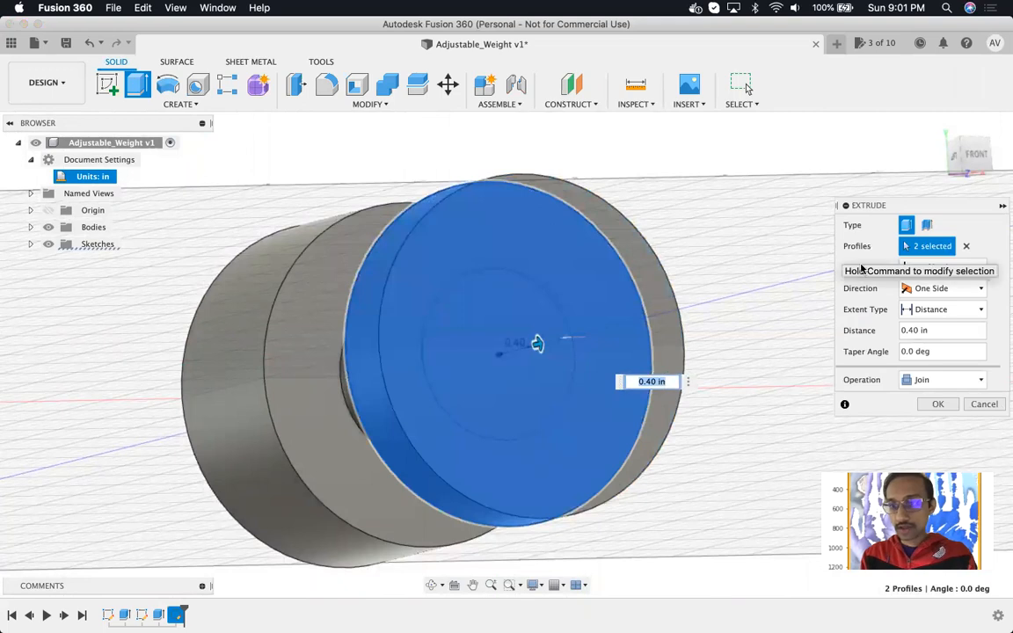
{"action": "left_click", "coordinate": [910, 331]}
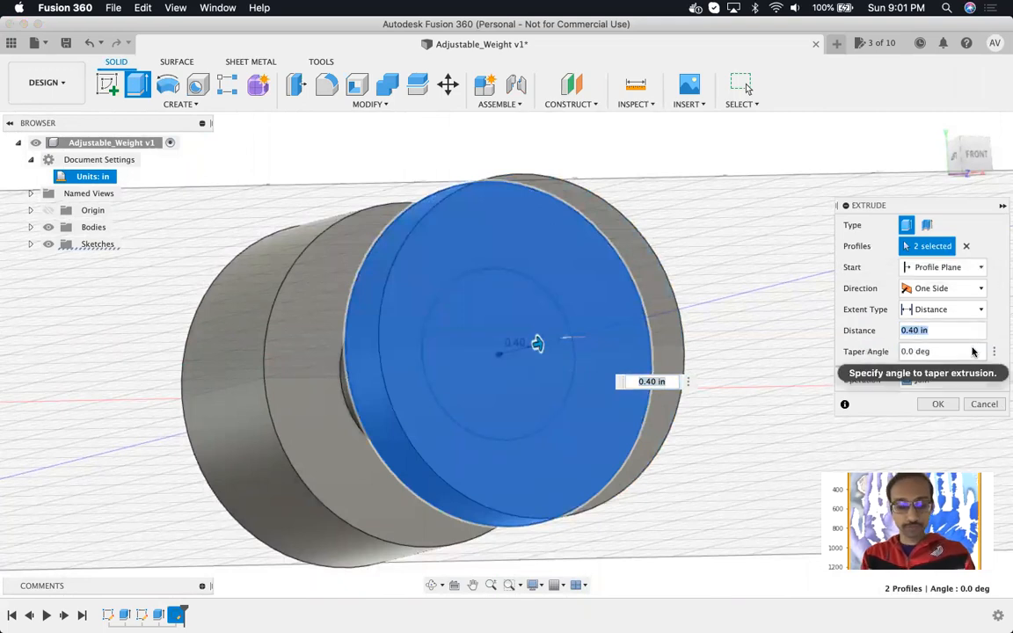
{"action": "type", "text": "bell_t"}
{"action": "left_click", "coordinate": [973, 351]}
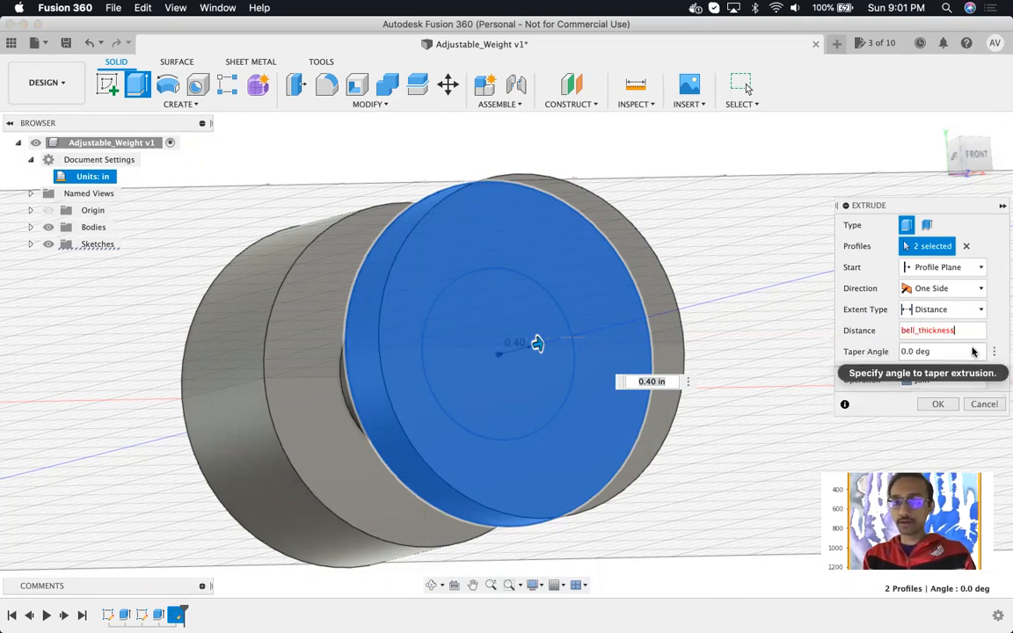
{"action": "left_click", "coordinate": [938, 406]}
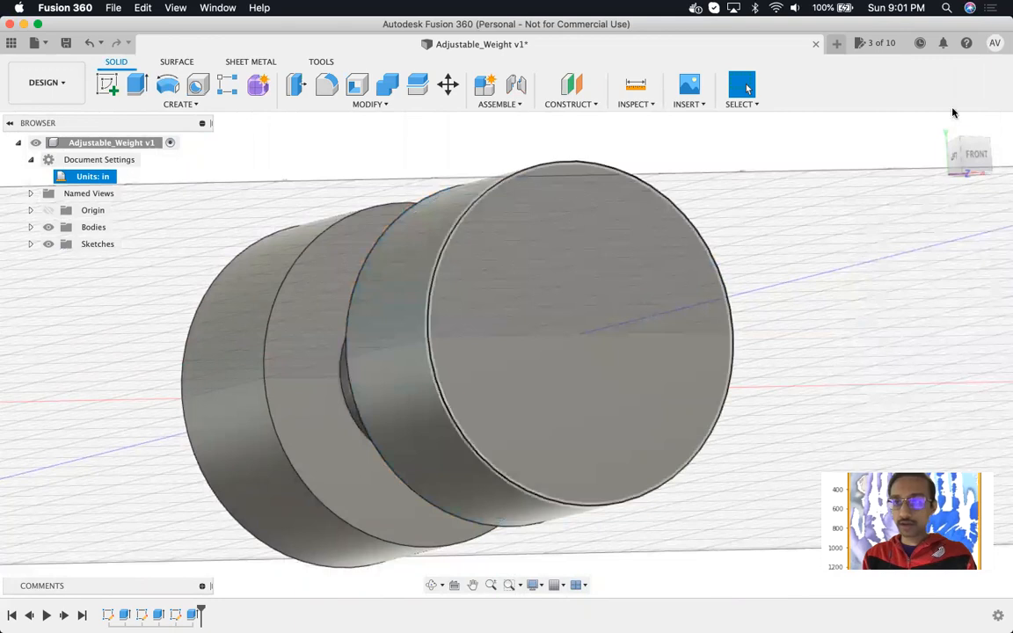
- Sketch a circle with the diameter cutout_diam at the centre of the second bell's outer face and select its inner profile
{"action": "left_click", "coordinate": [937, 124]}
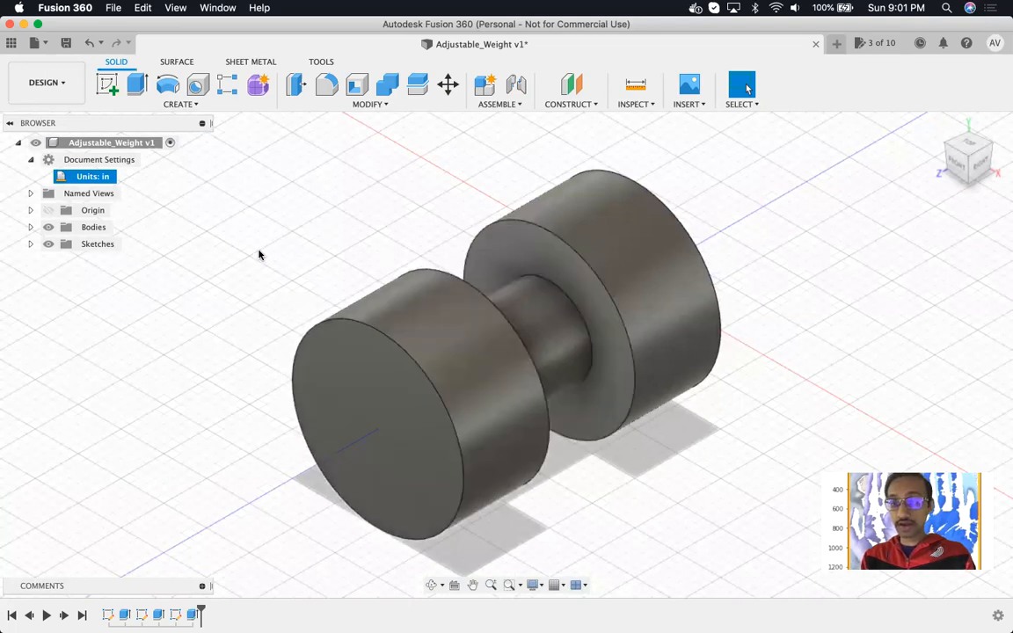
{"action": "left_click", "coordinate": [202, 107]}
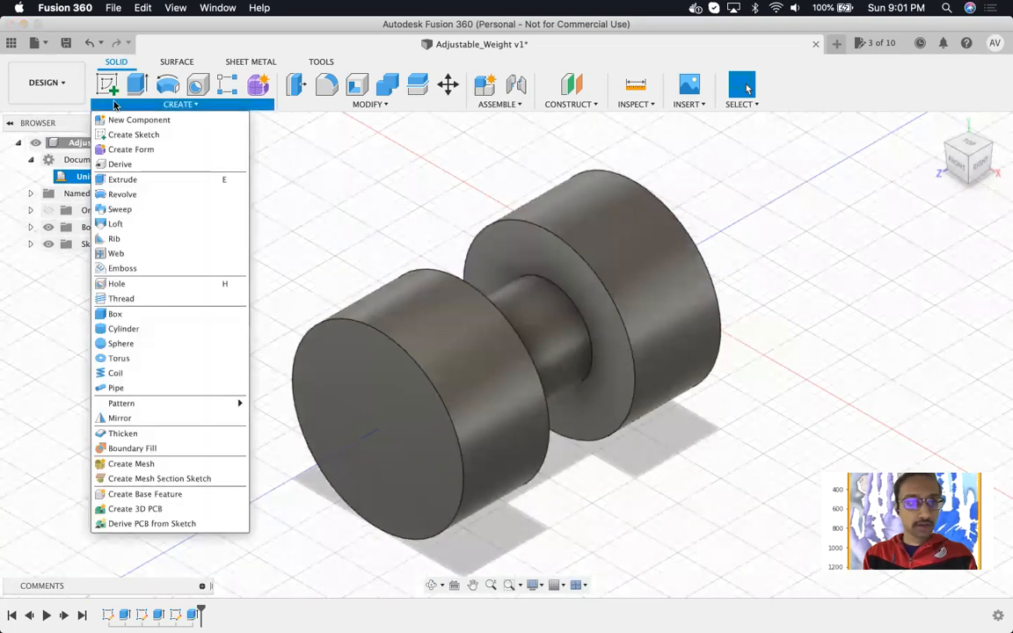
{"action": "left_click", "coordinate": [127, 129]}
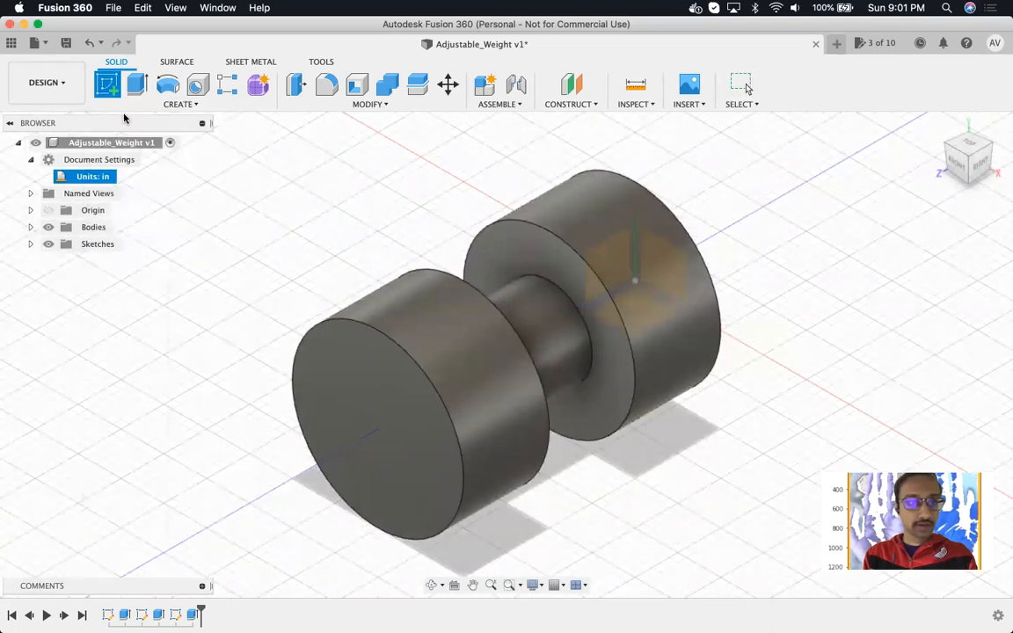
{"action": "left_click", "coordinate": [368, 421]}
{"action": "left_click", "coordinate": [469, 353]}
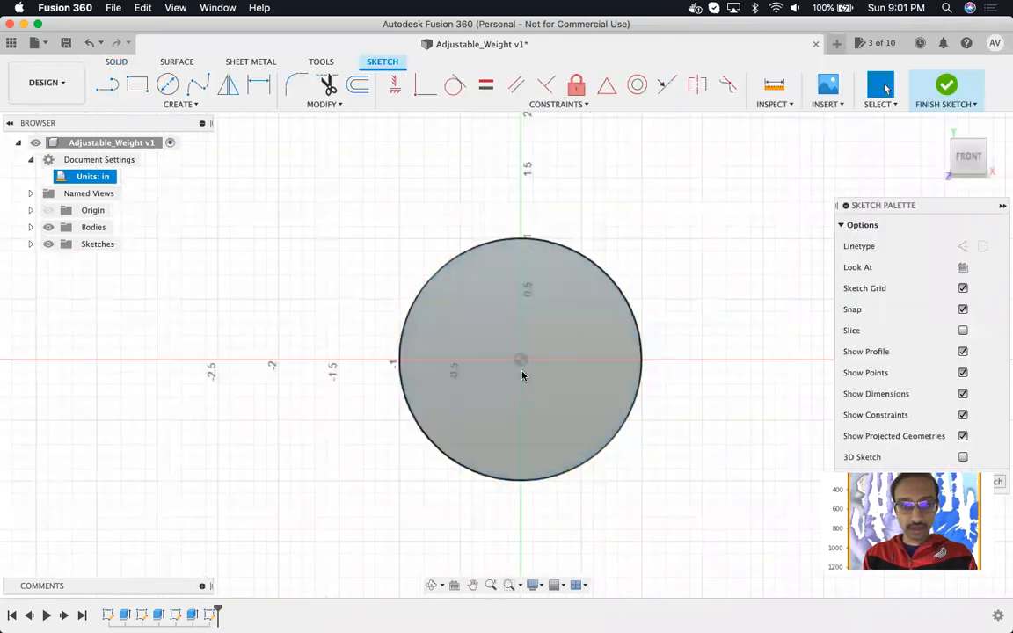
{"action": "key", "text": "c"}
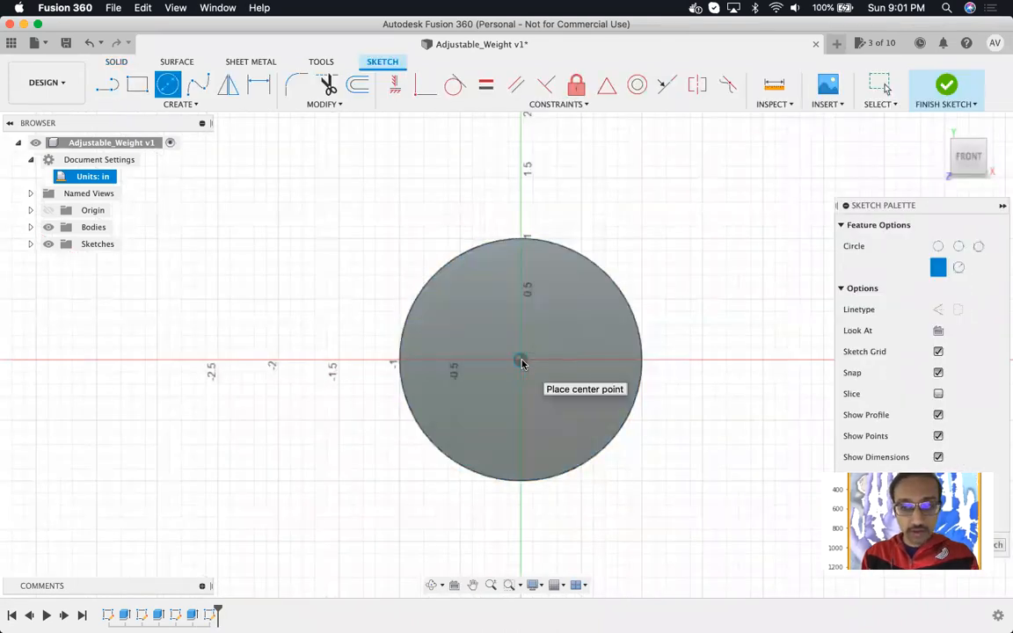
{"action": "left_click", "coordinate": [521, 361]}
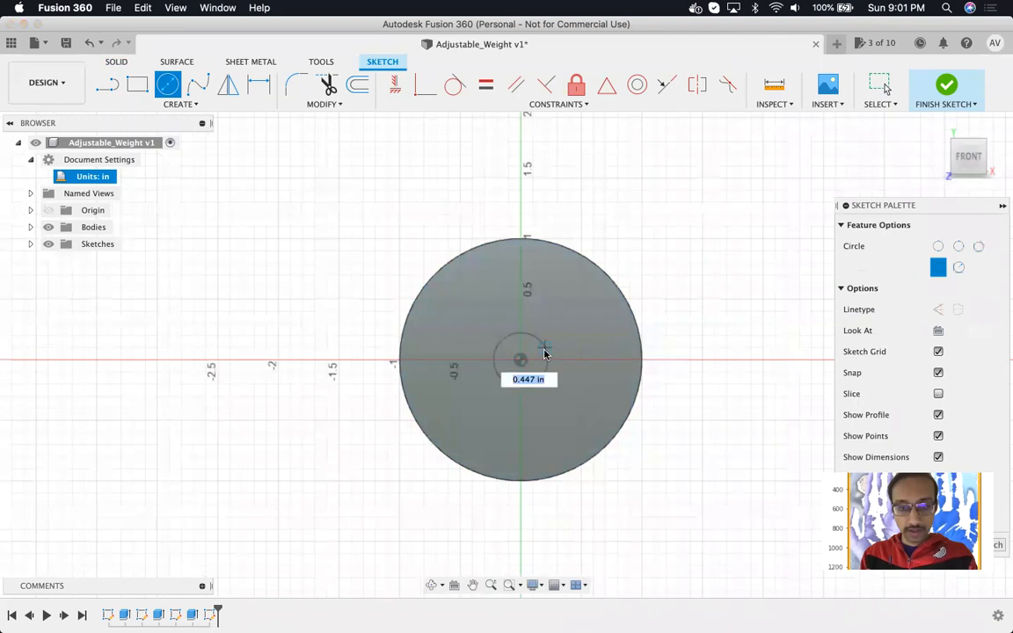
{"action": "type", "text": "cu"}
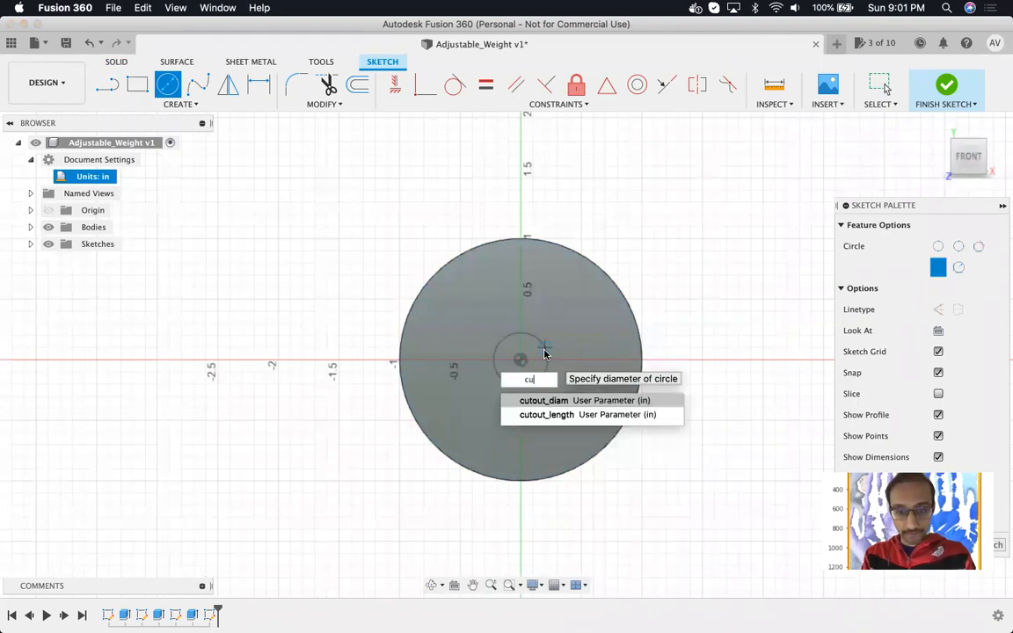
{"action": "type", "text": "tout_diam"}
{"action": "key", "text": "Return"}
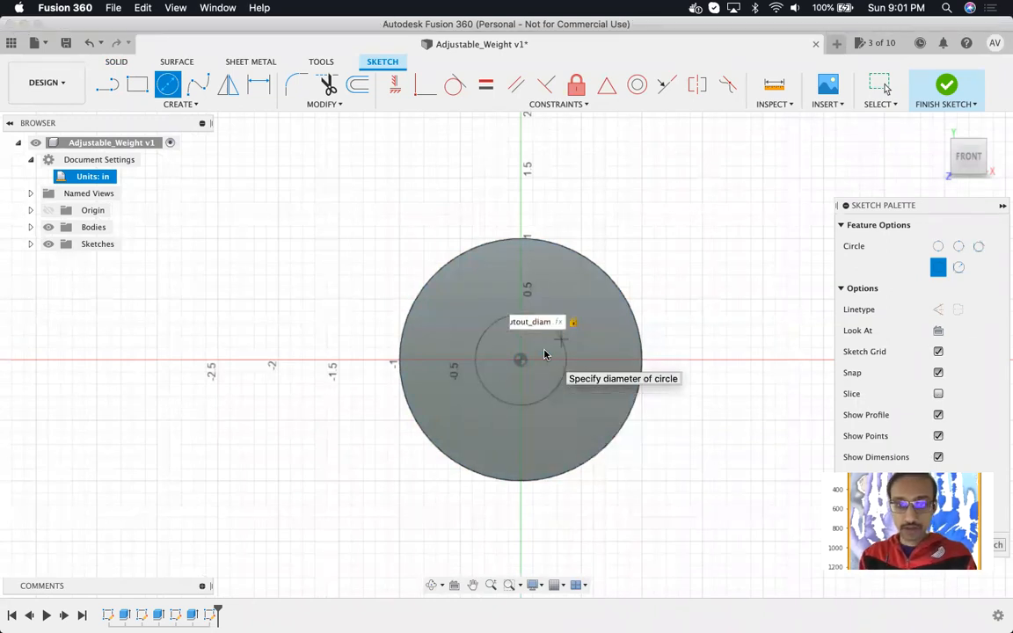
{"action": "key", "text": "Escape"}
{"action": "left_click", "coordinate": [502, 347]}
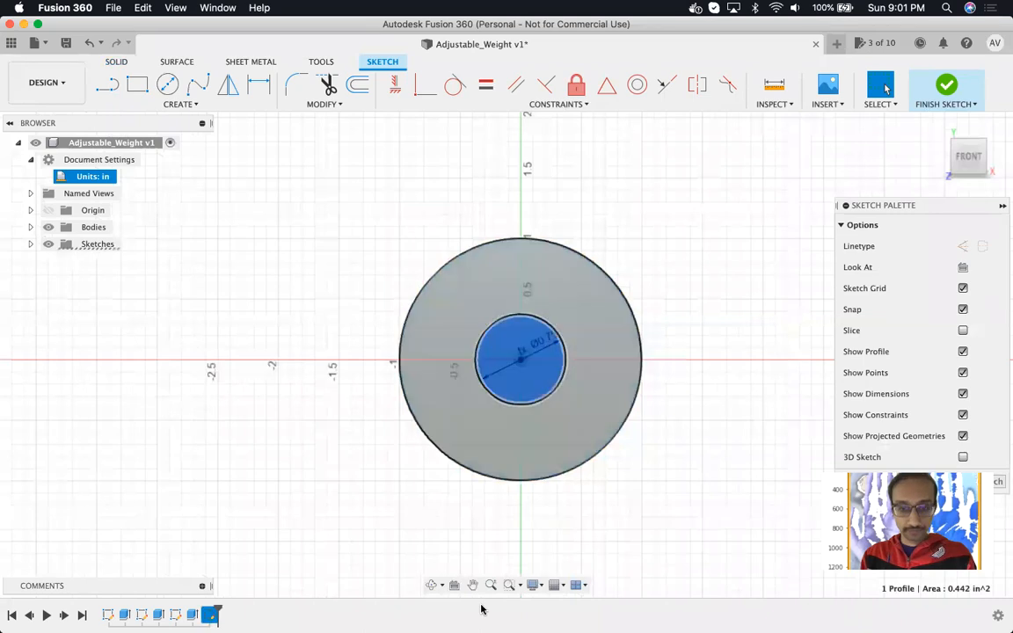
- Extrude the cutout circle inward through the weight as a cut, to a distance of about -3.10 in
{"action": "left_click", "coordinate": [431, 585]}
{"action": "mouse_move", "coordinate": [441, 561]}
{"action": "left_mouse_down"}
{"action": "mouse_move", "coordinate": [400, 571]}
{"action": "mouse_move", "coordinate": [399, 538]}
{"action": "left_mouse_up"}
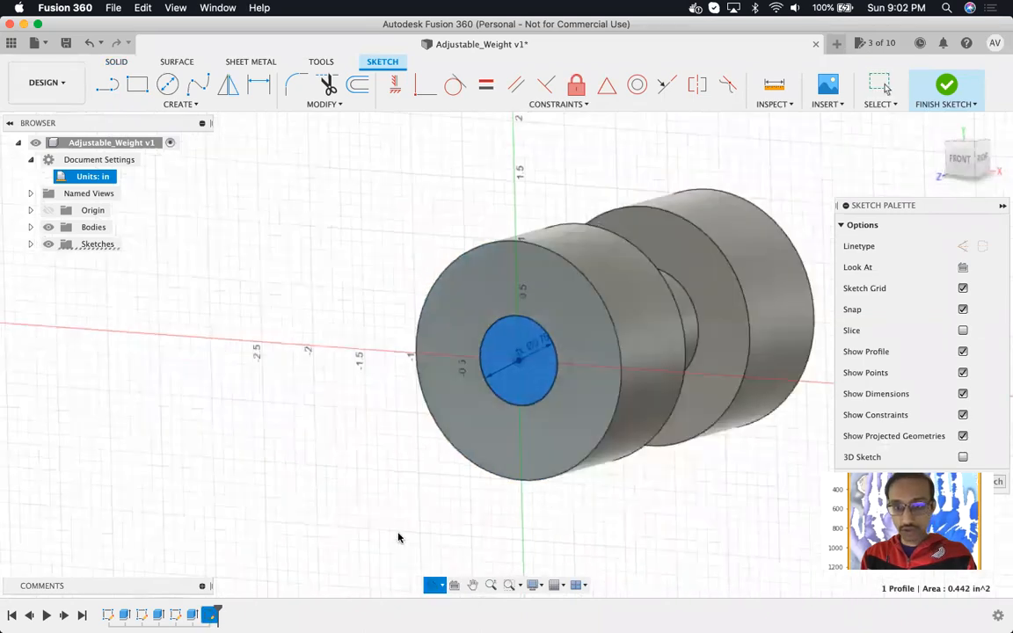
{"action": "scroll", "coordinate": [402, 533], "scroll_direction": "up", "scroll_amount": 3}
{"action": "scroll", "coordinate": [489, 458], "scroll_direction": "down", "scroll_amount": 8}
{"action": "scroll", "coordinate": [606, 338], "scroll_direction": "up", "scroll_amount": 3}
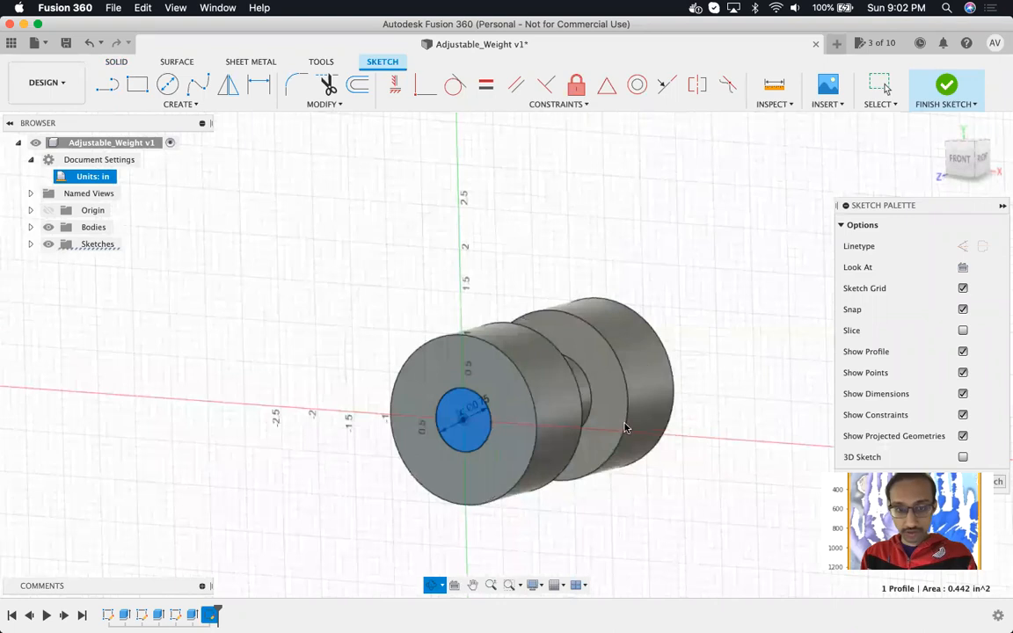
{"action": "scroll", "coordinate": [621, 433], "scroll_direction": "up", "scroll_amount": 3}
{"action": "key", "text": "e"}
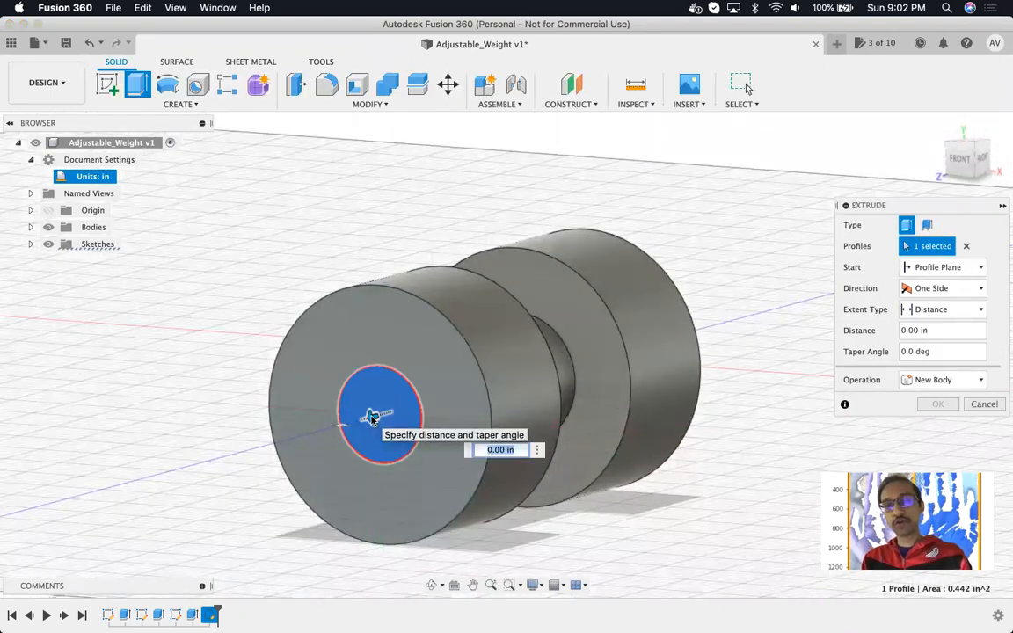
{"action": "left_click_drag", "start_coordinate": [375, 413], "coordinate": [604, 385]}
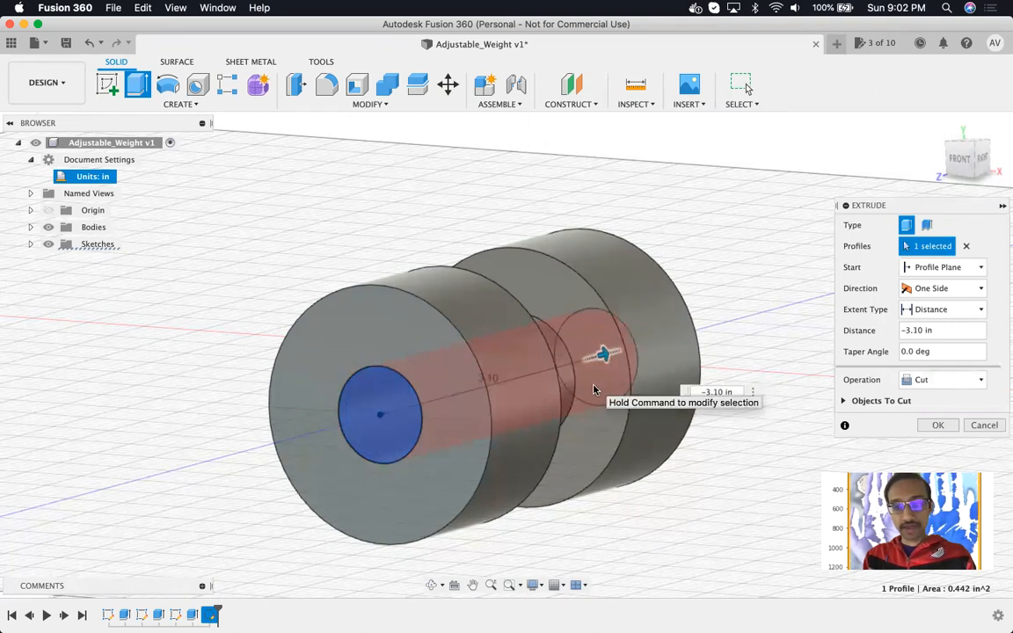
{"action": "left_click_drag", "start_coordinate": [591, 391], "coordinate": [589, 391]}
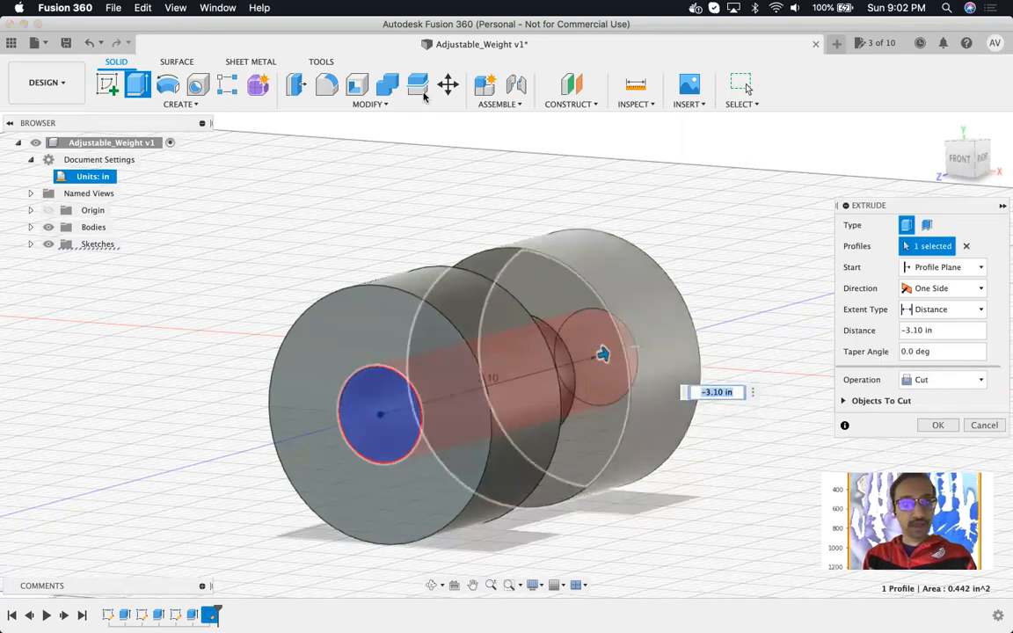
- Change the cutout_length user parameter's expression to -2 * bell_thickness + bar_thickness
{"action": "left_click", "coordinate": [370, 103]}
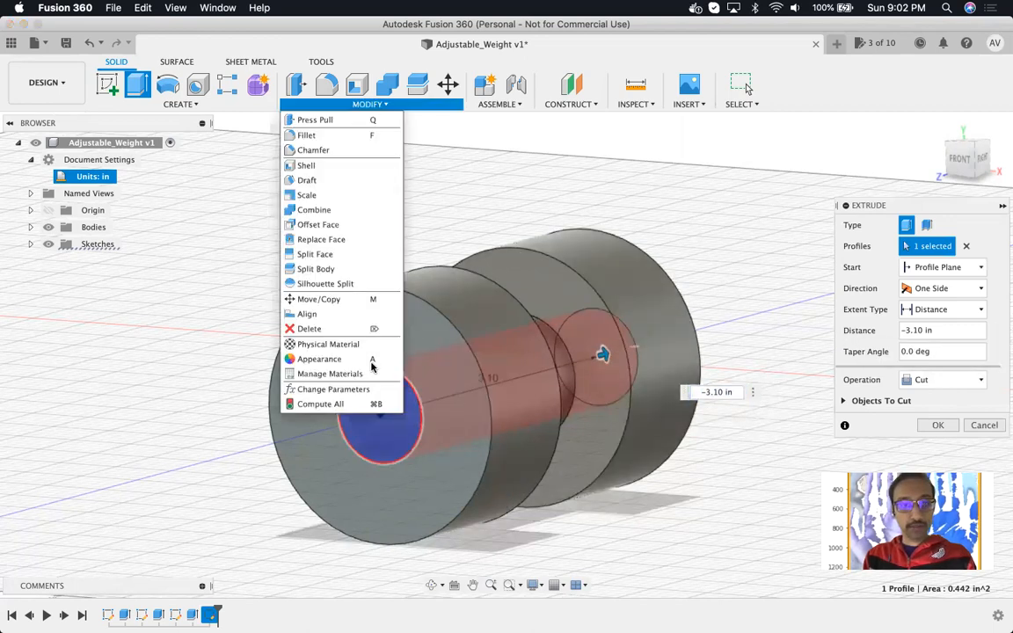
{"action": "left_click", "coordinate": [373, 391]}
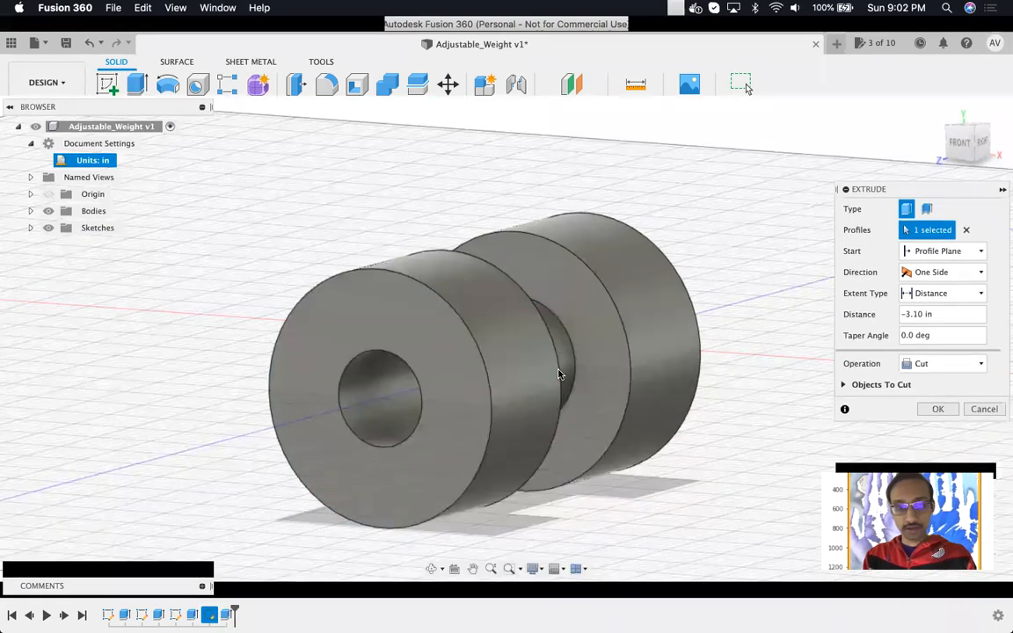
{"action": "double_click", "coordinate": [393, 326]}
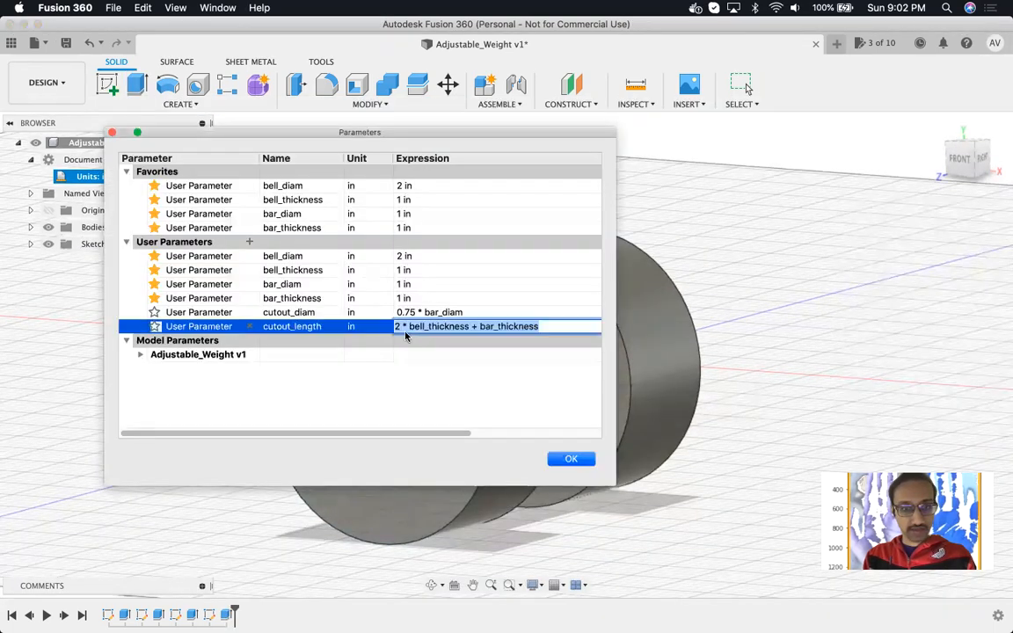
{"action": "left_click", "coordinate": [391, 327]}
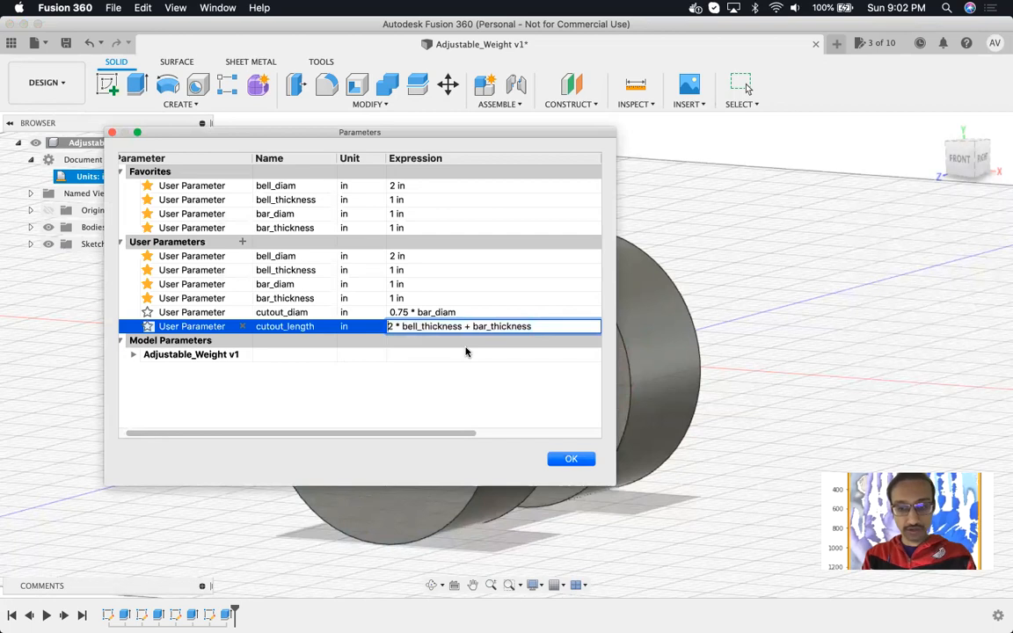
{"action": "type", "text": "-"}
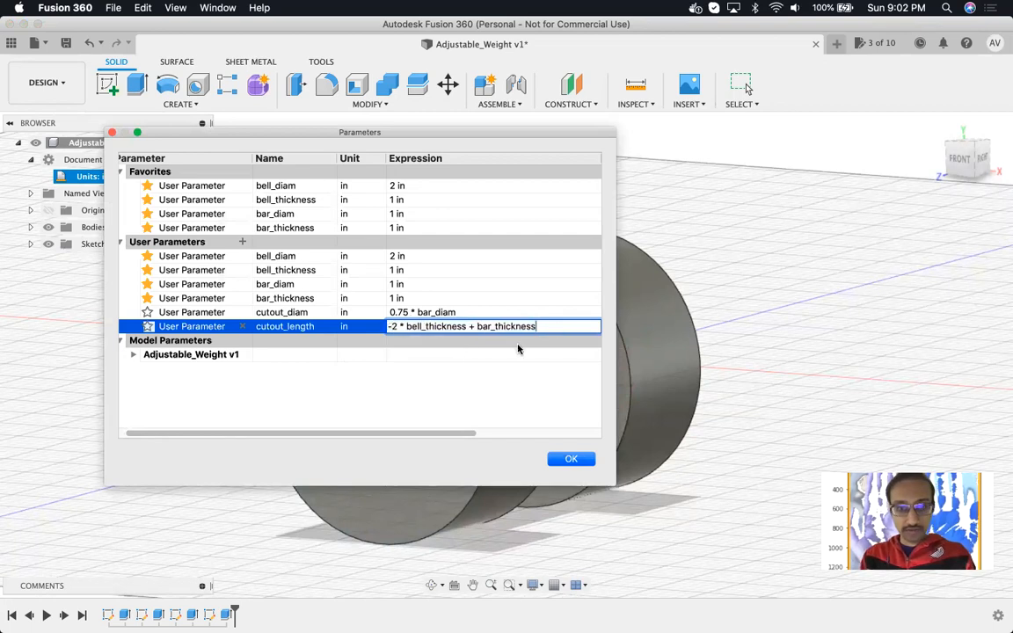
{"action": "left_click", "coordinate": [570, 458]}
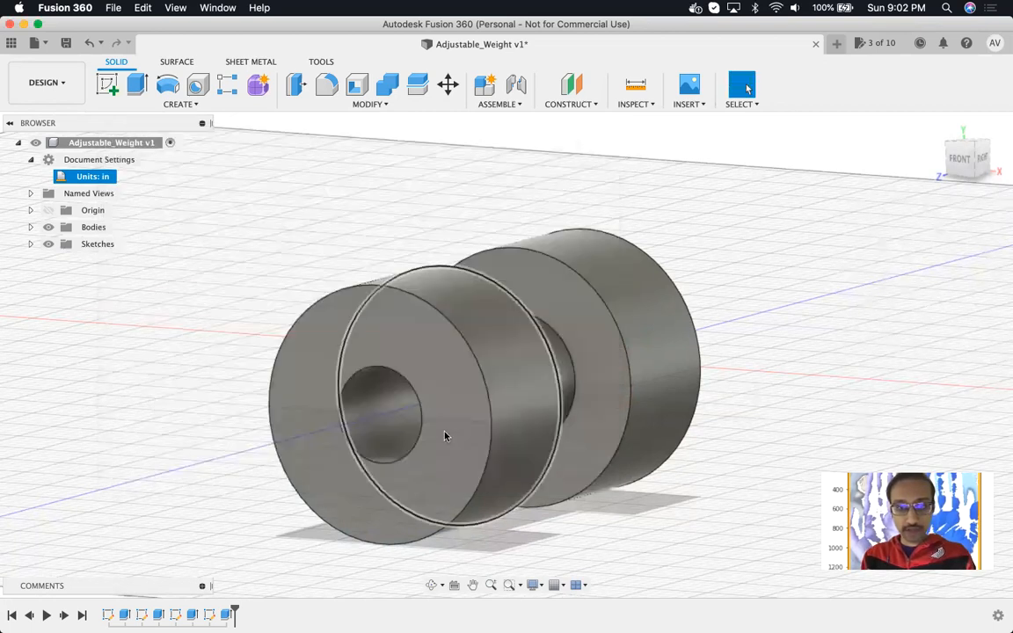
- Edit the cutout extrusion and set its cut distance to the cutout_length parameter
{"action": "left_click", "coordinate": [228, 616]}
{"action": "right_click", "coordinate": [227, 616]}
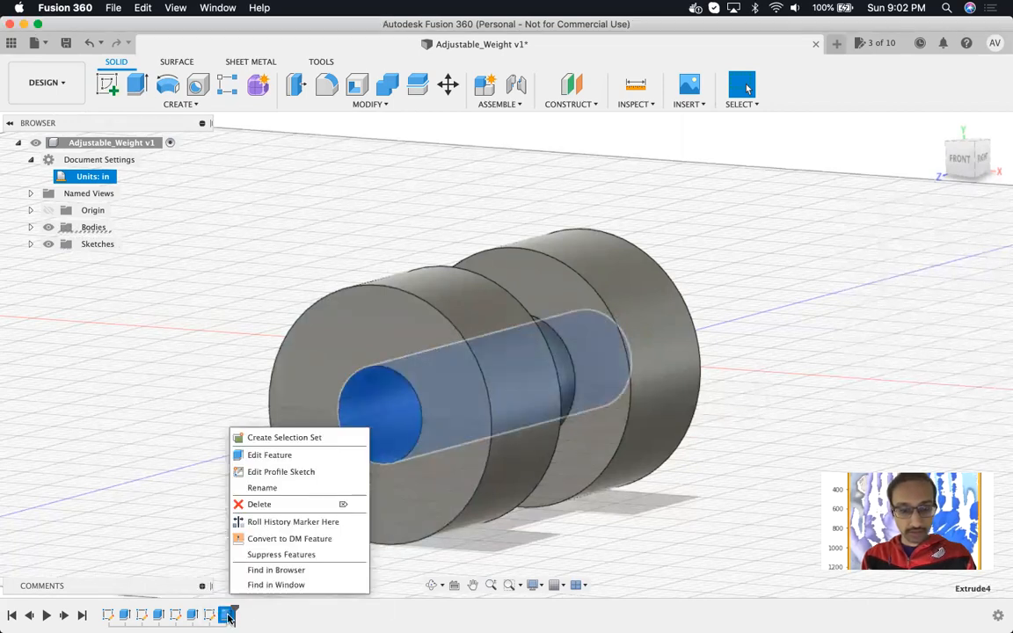
{"action": "left_click", "coordinate": [261, 454]}
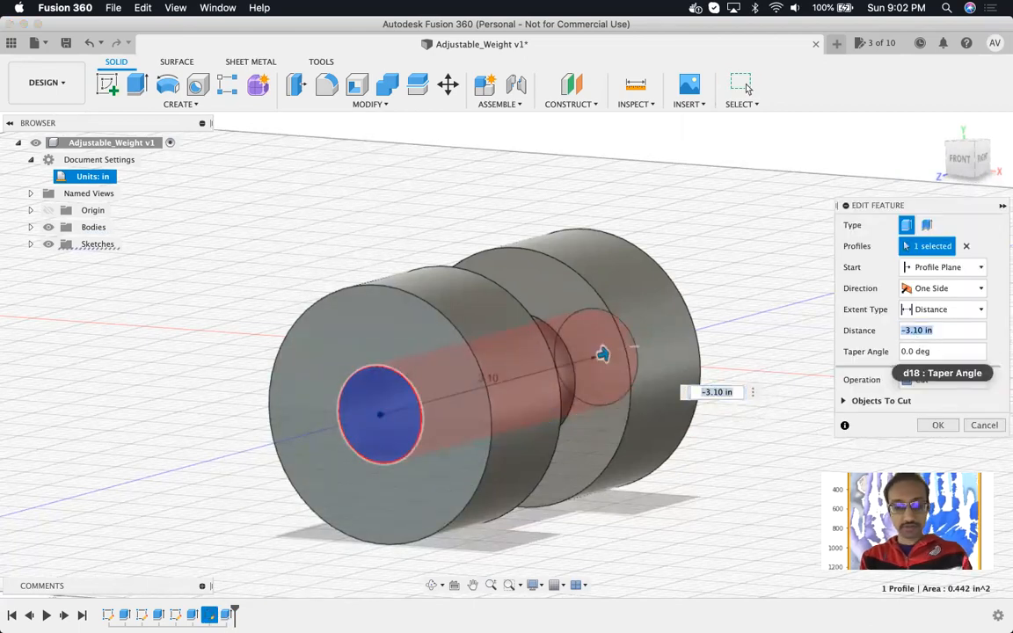
{"action": "type", "text": "cut"}
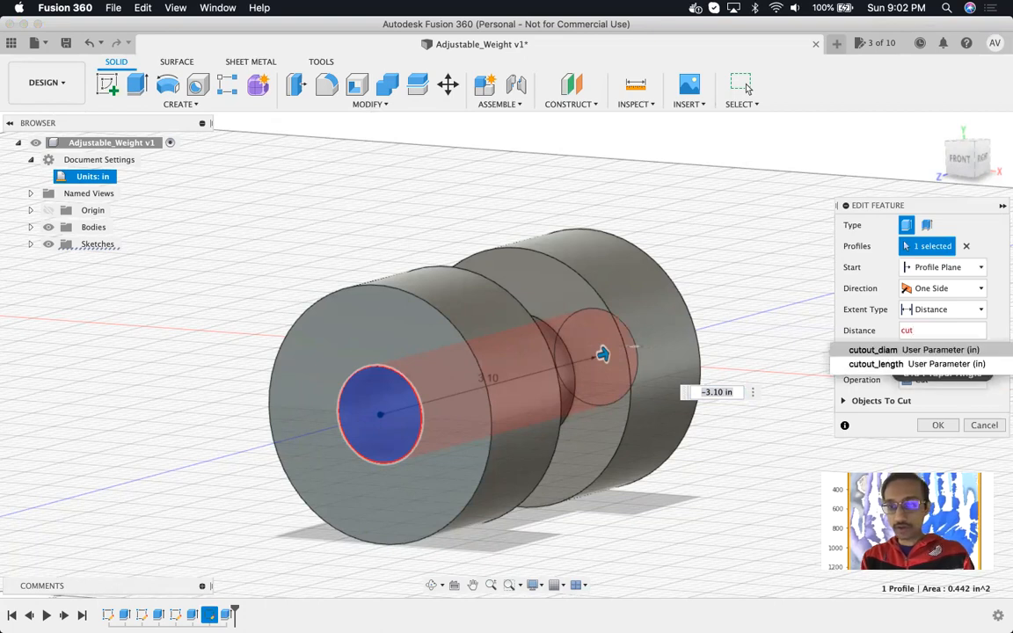
{"action": "key", "text": "Return"}
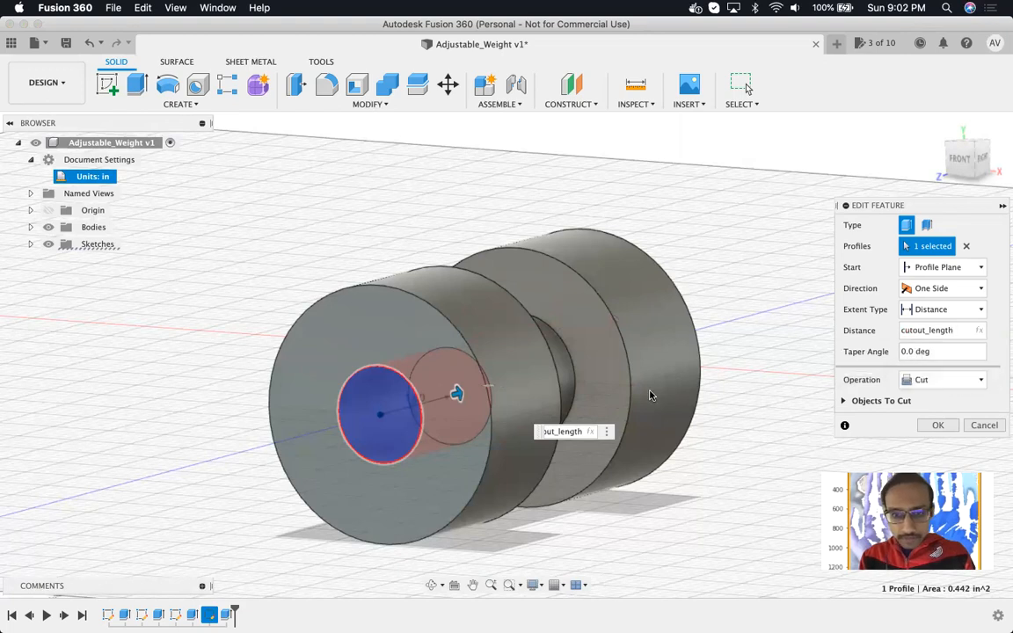
{"action": "scroll", "coordinate": [650, 395], "scroll_direction": "up", "scroll_amount": 3}
{"action": "scroll", "coordinate": [628, 419], "scroll_direction": "down", "scroll_amount": 2}
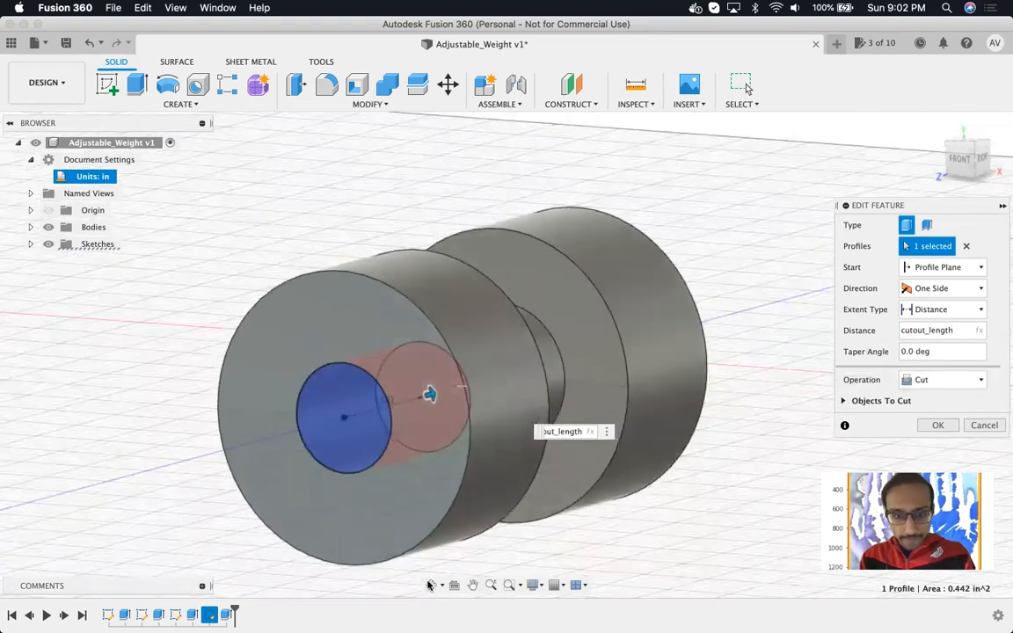
{"action": "left_click", "coordinate": [431, 585]}
{"action": "left_click_drag", "start_coordinate": [369, 547], "coordinate": [466, 527]}
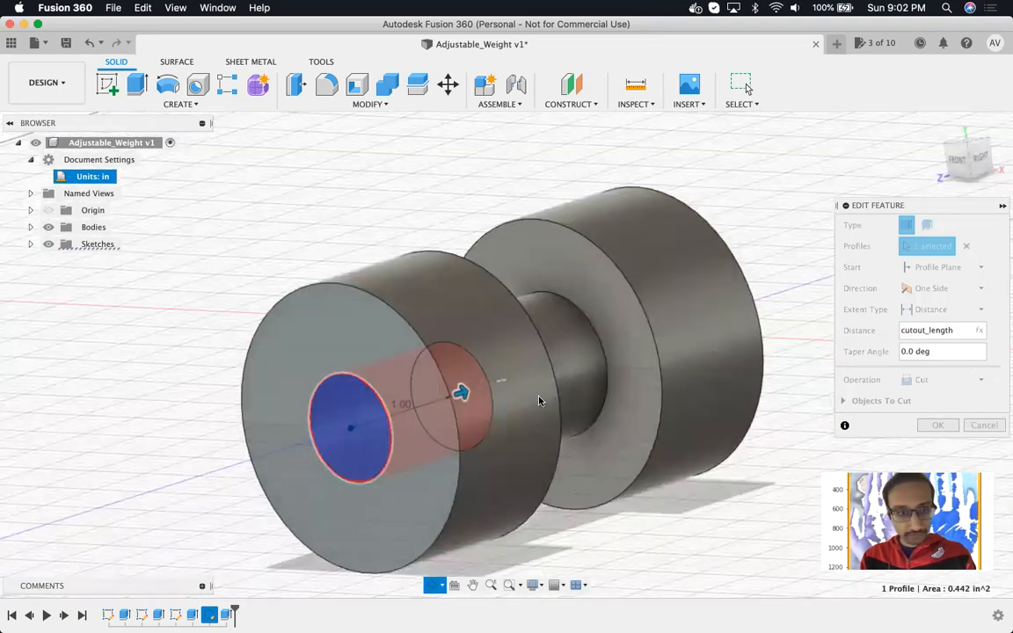
- Set the cutout_length user parameter's expression to 2 * bell_thickness + bar_thickness by removing its leading minus sign
{"action": "left_click", "coordinate": [364, 104]}
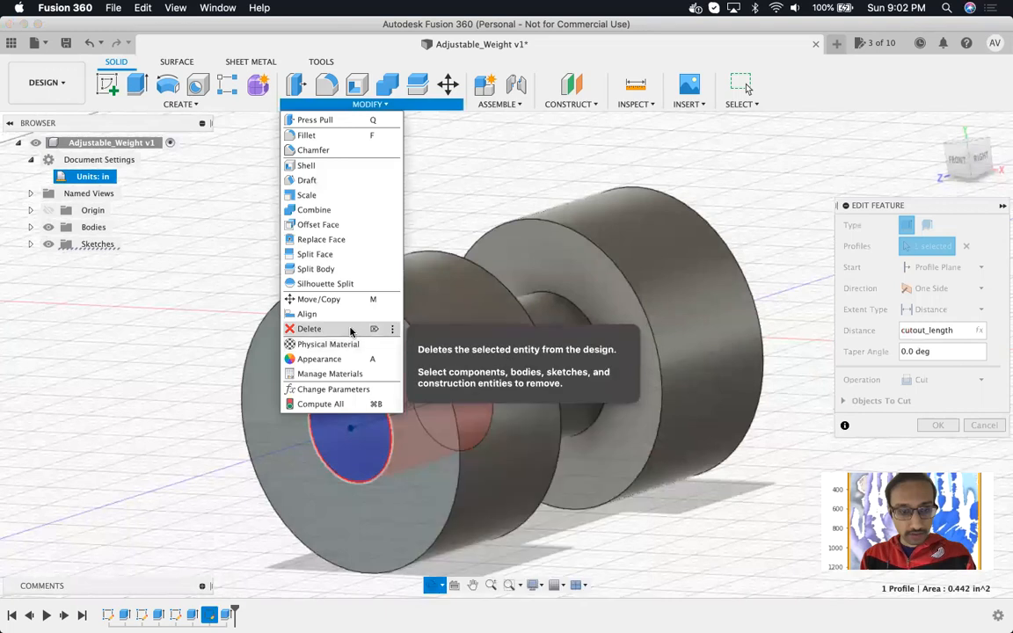
{"action": "left_click", "coordinate": [359, 387]}
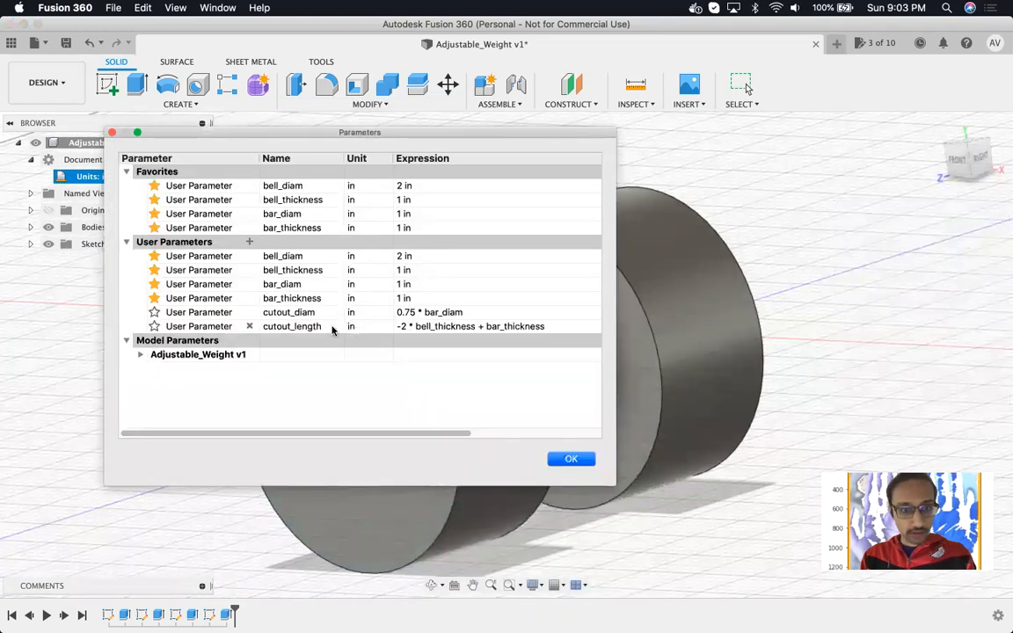
{"action": "left_click", "coordinate": [411, 327]}
{"action": "double_click", "coordinate": [412, 327]}
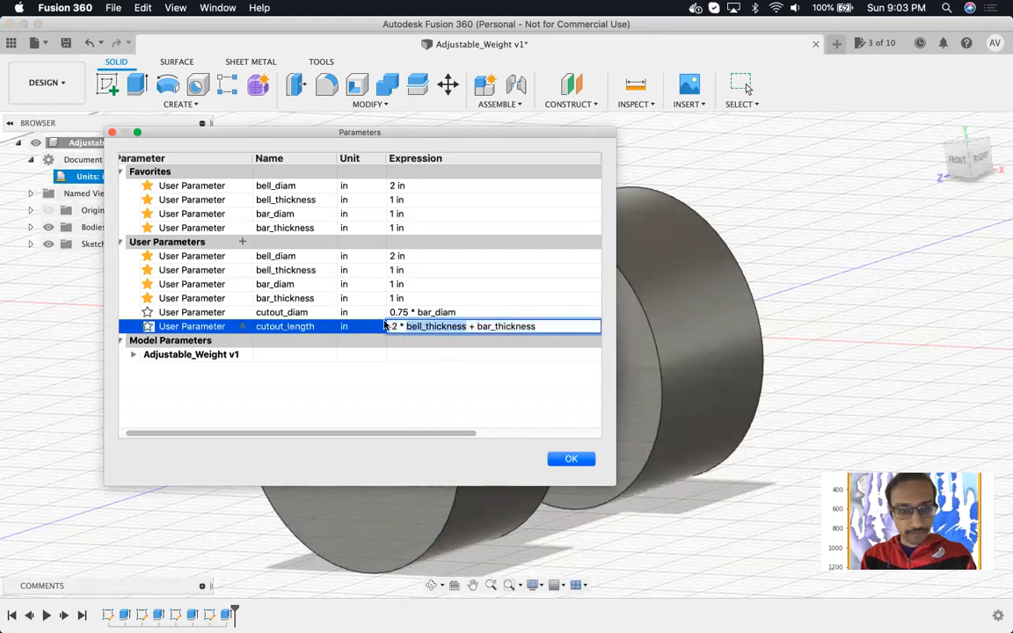
{"action": "left_click", "coordinate": [393, 327]}
{"action": "key", "text": "BackSpace"}
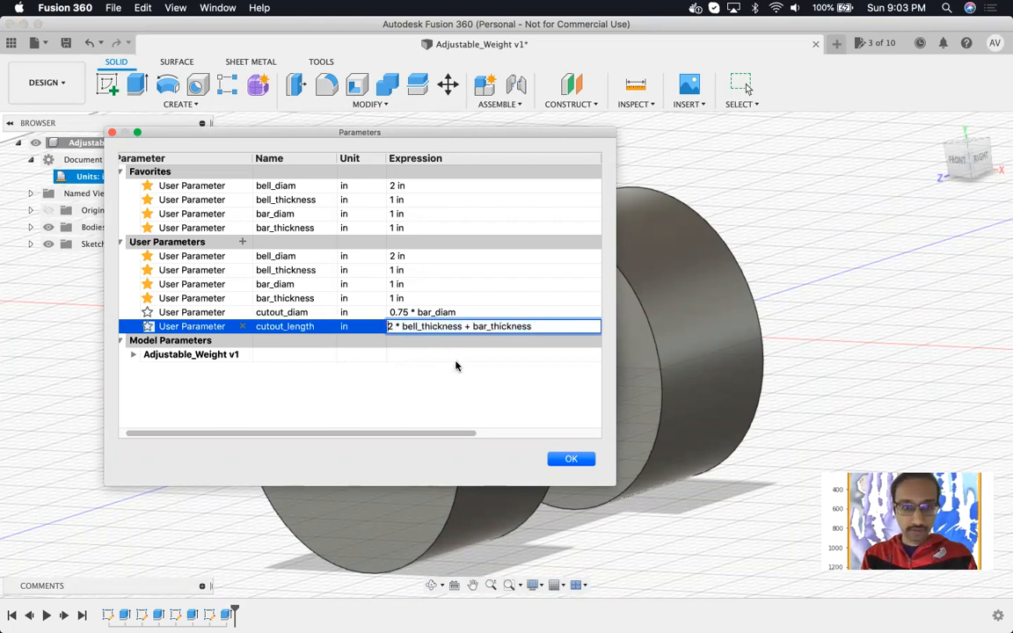
{"action": "key", "text": "Return"}
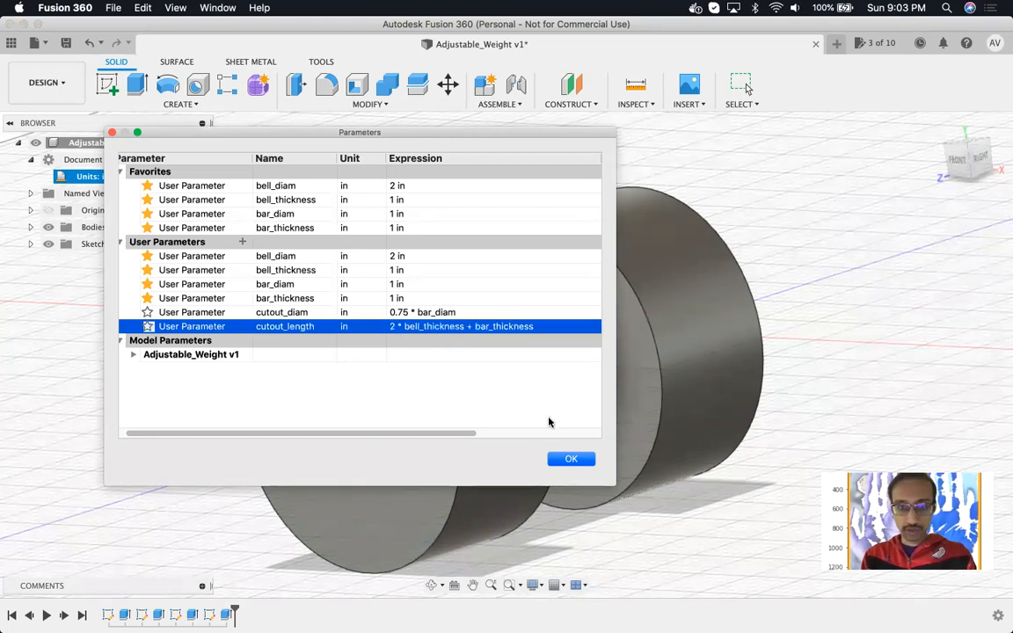
{"action": "left_click", "coordinate": [569, 460]}
- Edit the cutout extrusion and set its cut distance to -1 * cutout_length so it runs into the body
{"action": "left_click", "coordinate": [227, 615]}
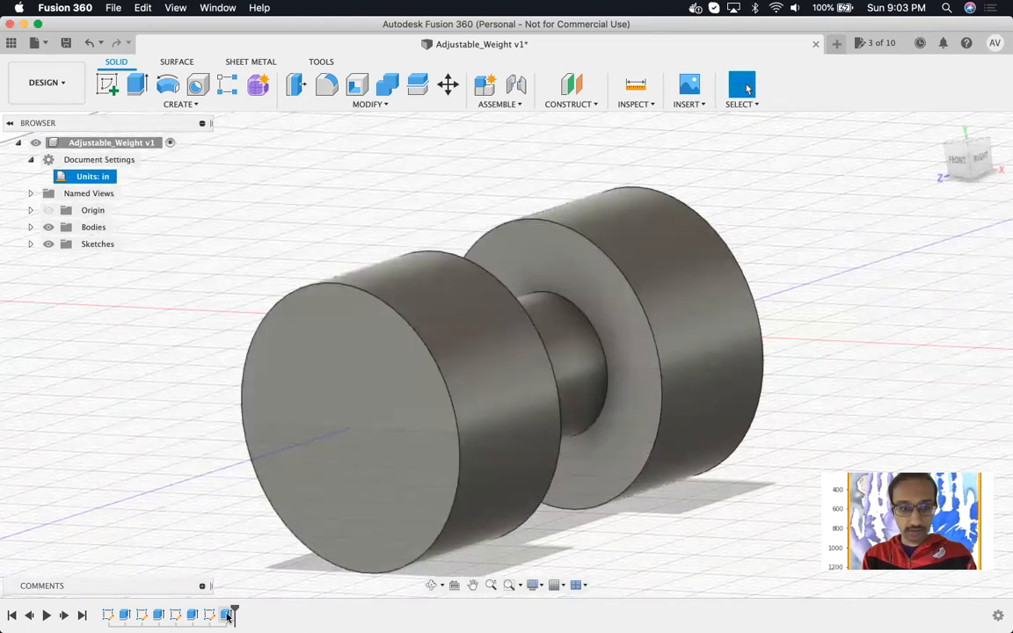
{"action": "right_click", "coordinate": [229, 612]}
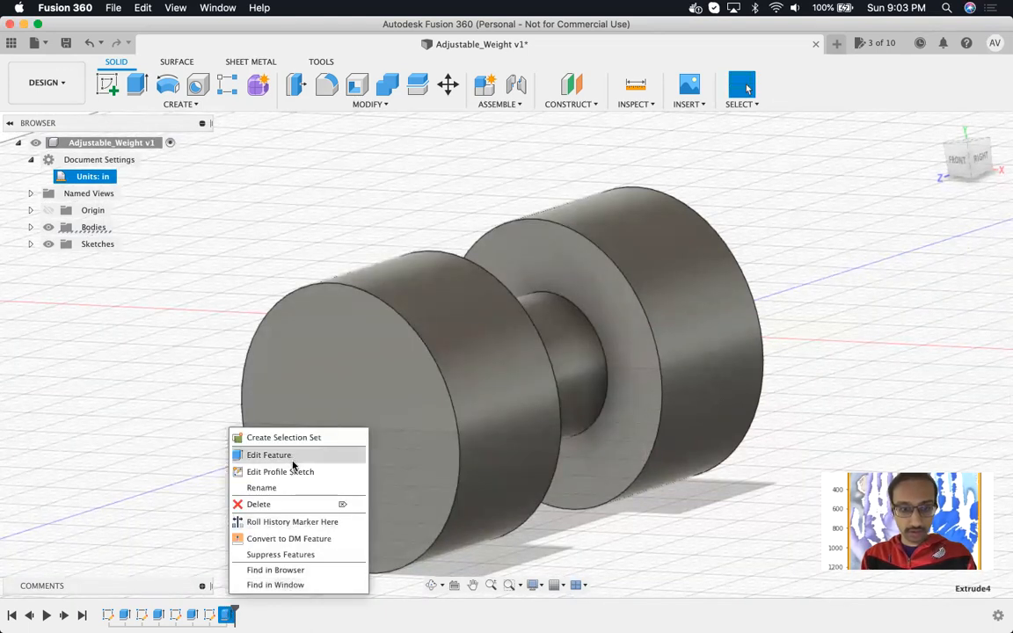
{"action": "left_click", "coordinate": [288, 456]}
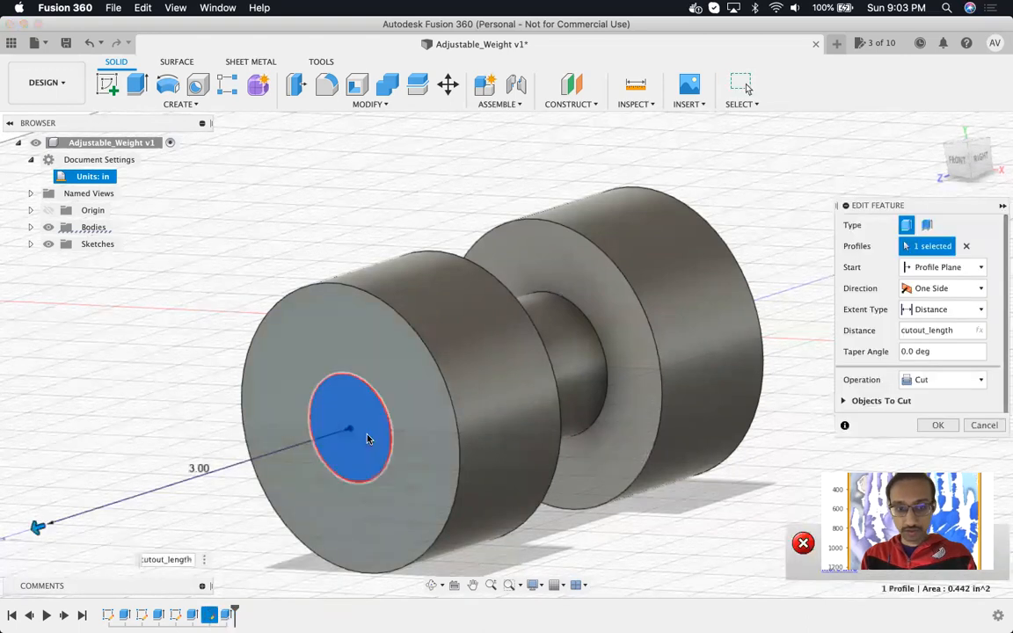
{"action": "scroll", "coordinate": [350, 400], "scroll_direction": "down", "scroll_amount": 4}
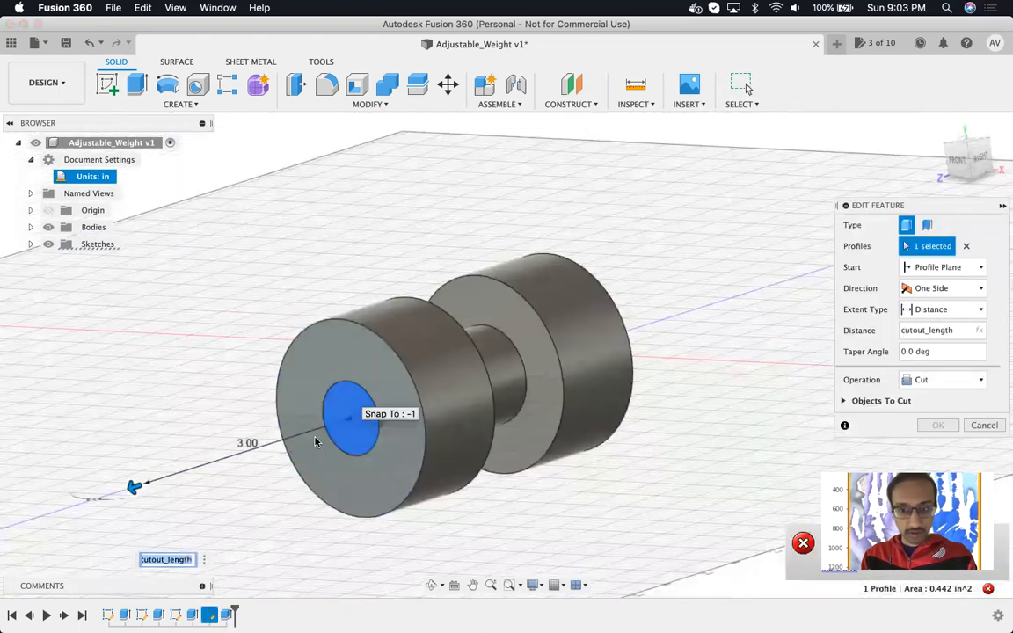
{"action": "scroll", "coordinate": [312, 439], "scroll_direction": "up", "scroll_amount": 1}
{"action": "scroll", "coordinate": [308, 444], "scroll_direction": "up", "scroll_amount": 2}
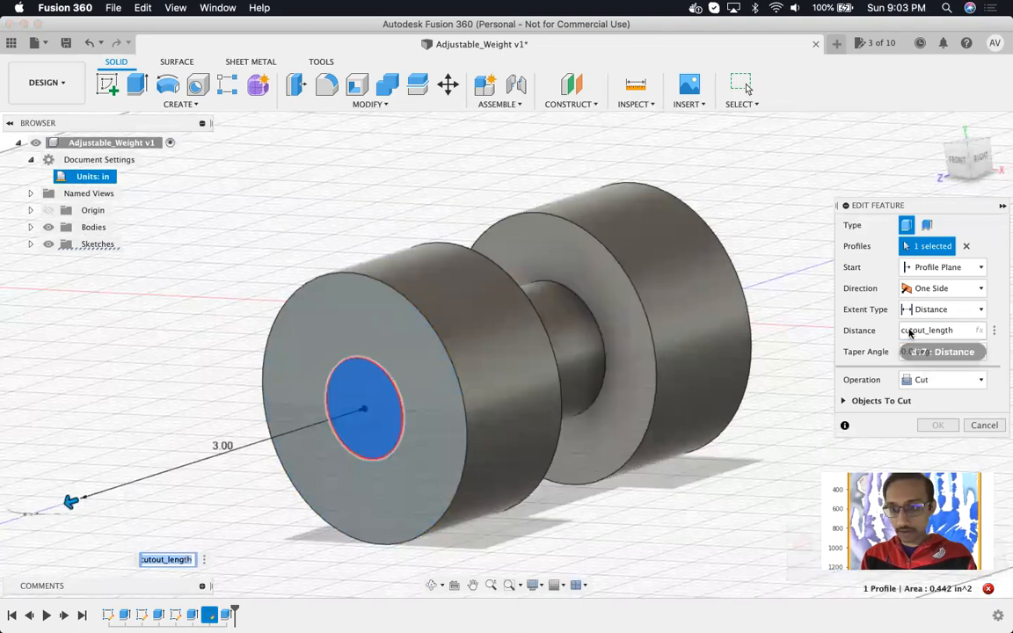
{"action": "type", "text": "-1 "}
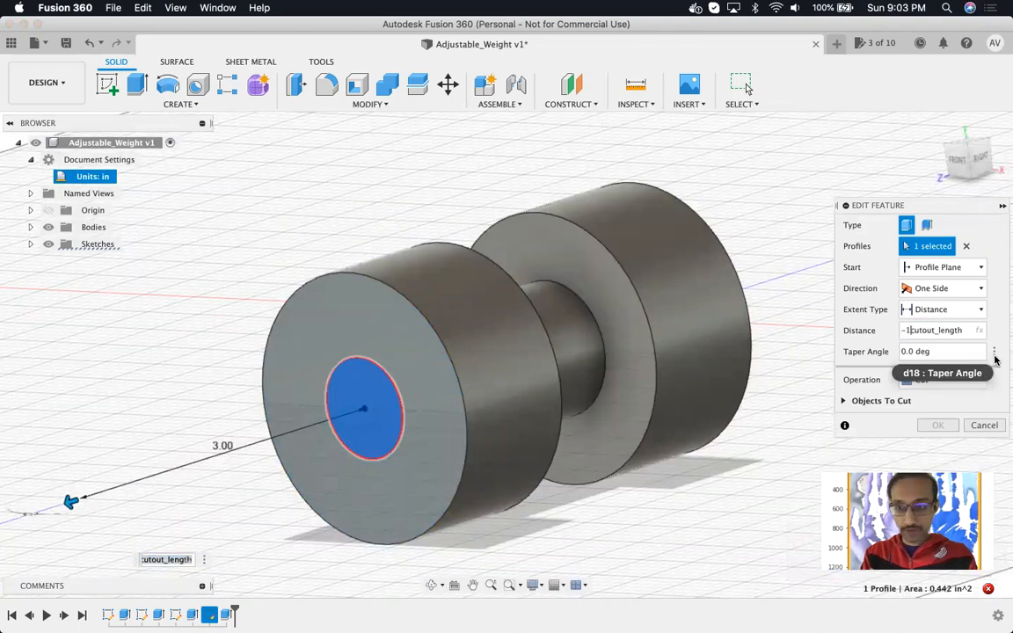
{"action": "type", "text": "*"}
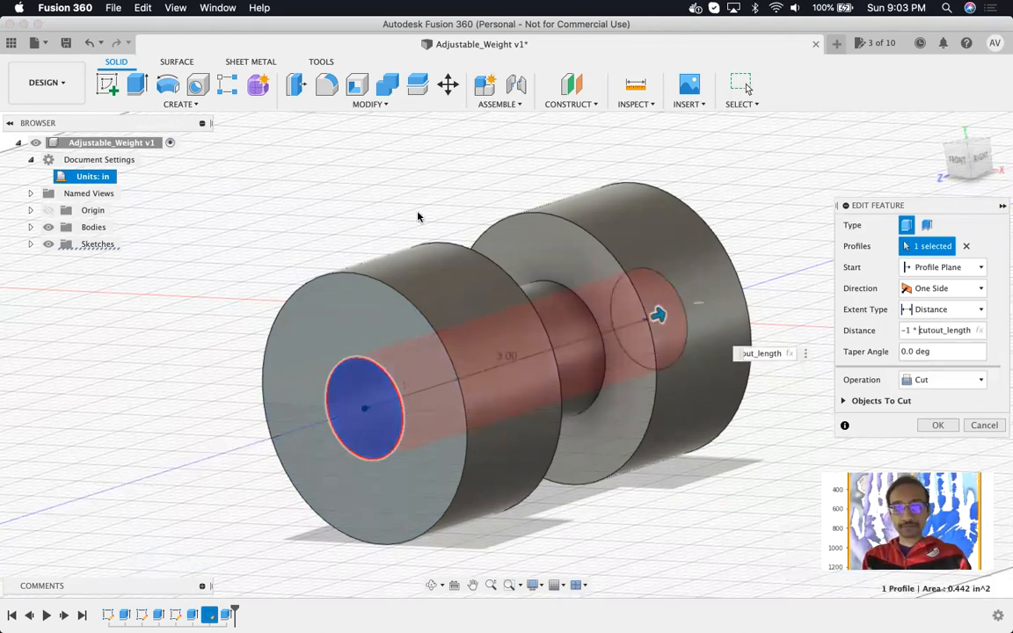
{"action": "scroll", "coordinate": [415, 221], "scroll_direction": "up", "scroll_amount": 4}
{"action": "scroll", "coordinate": [502, 297], "scroll_direction": "down", "scroll_amount": 5}
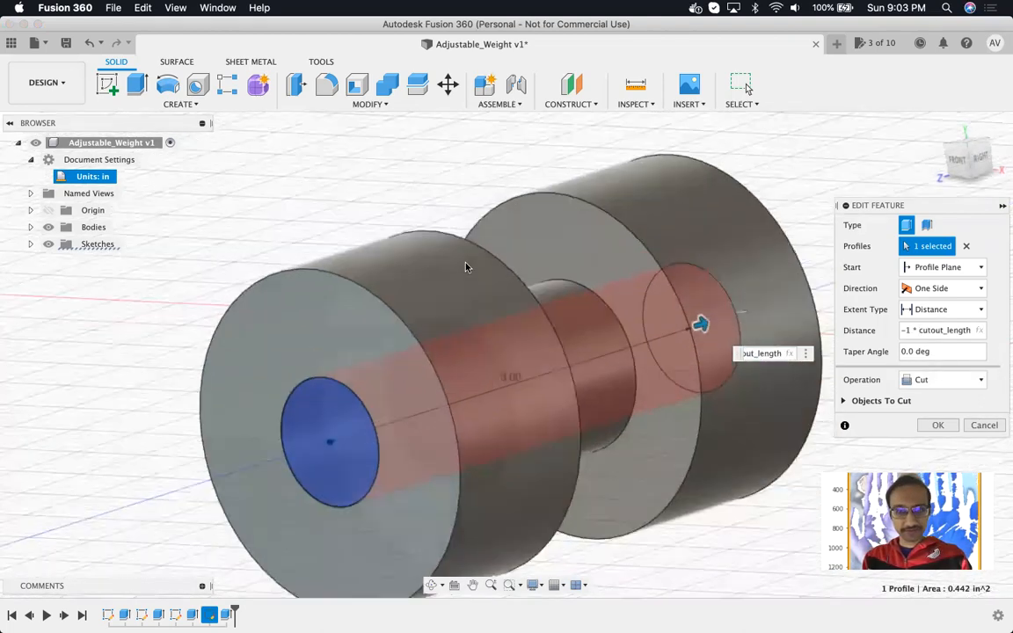
{"action": "scroll", "coordinate": [624, 422], "scroll_direction": "up", "scroll_amount": 2}
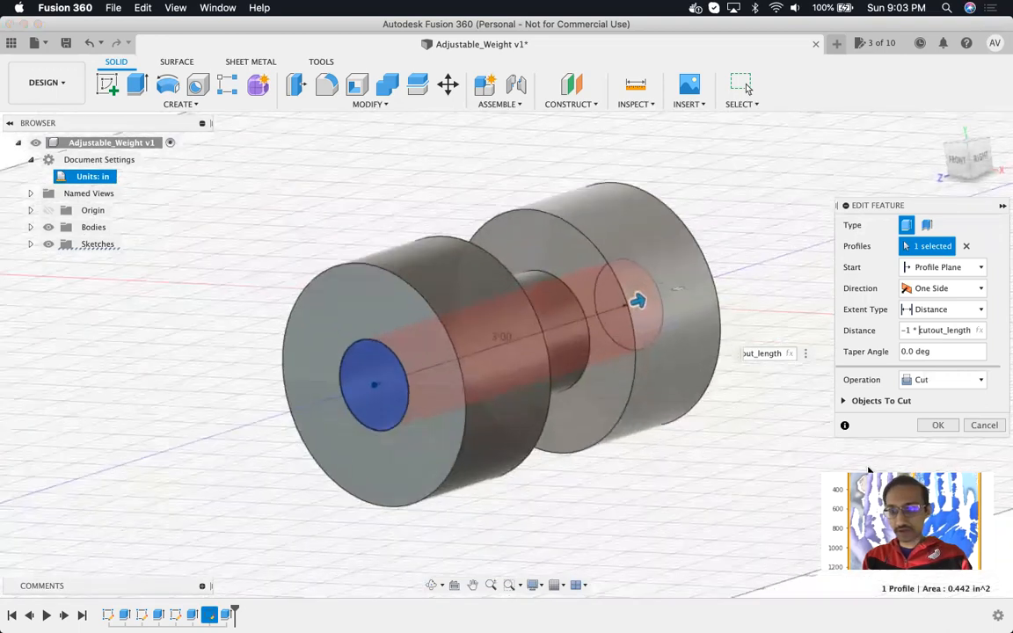
{"action": "left_click", "coordinate": [937, 425]}
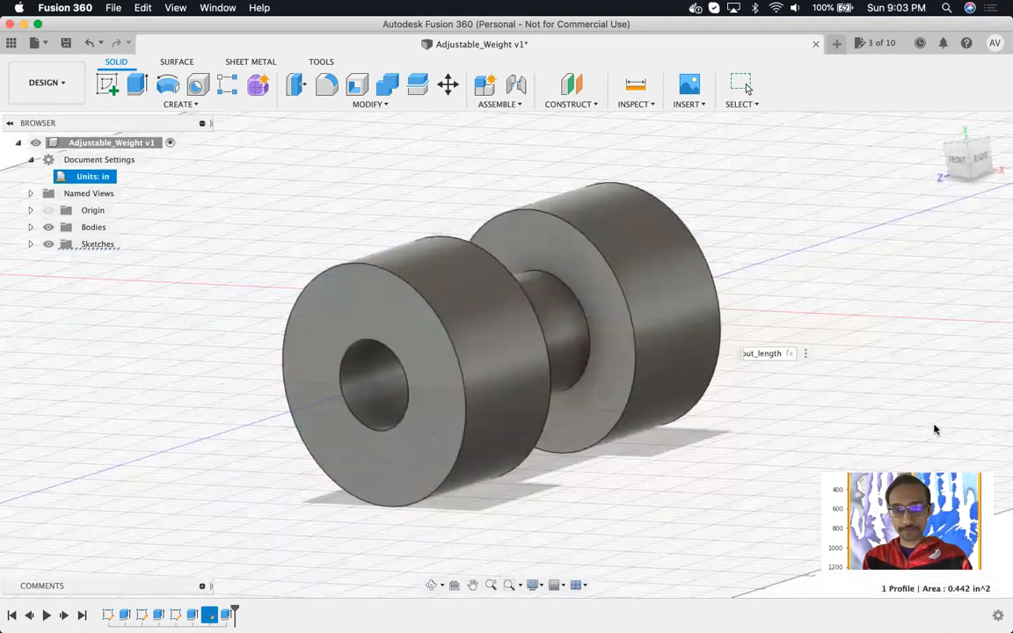
- Inspect the finished cutout in the weight and return the model to the home view
{"action": "scroll", "coordinate": [367, 288], "scroll_direction": "up", "scroll_amount": 3}
{"action": "scroll", "coordinate": [366, 288], "scroll_direction": "down", "scroll_amount": 1}
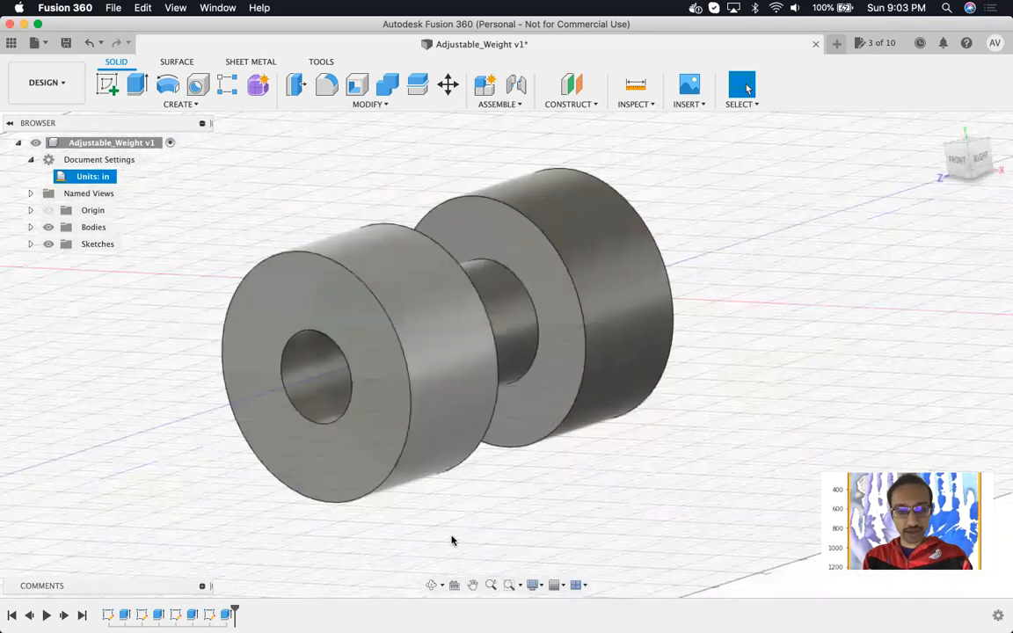
{"action": "left_click", "coordinate": [432, 585]}
{"action": "mouse_move", "coordinate": [419, 556]}
{"action": "left_mouse_down"}
{"action": "mouse_move", "coordinate": [478, 552]}
{"action": "mouse_move", "coordinate": [473, 535]}
{"action": "mouse_move", "coordinate": [452, 548]}
{"action": "mouse_move", "coordinate": [396, 545]}
{"action": "mouse_move", "coordinate": [415, 547]}
{"action": "left_mouse_up"}
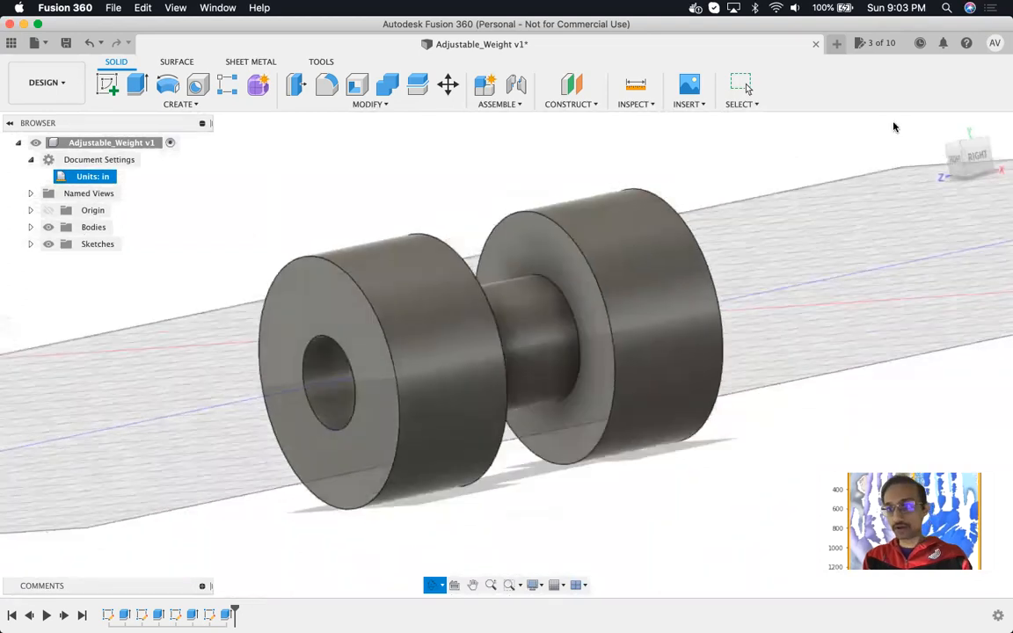
{"action": "left_click", "coordinate": [941, 129]}
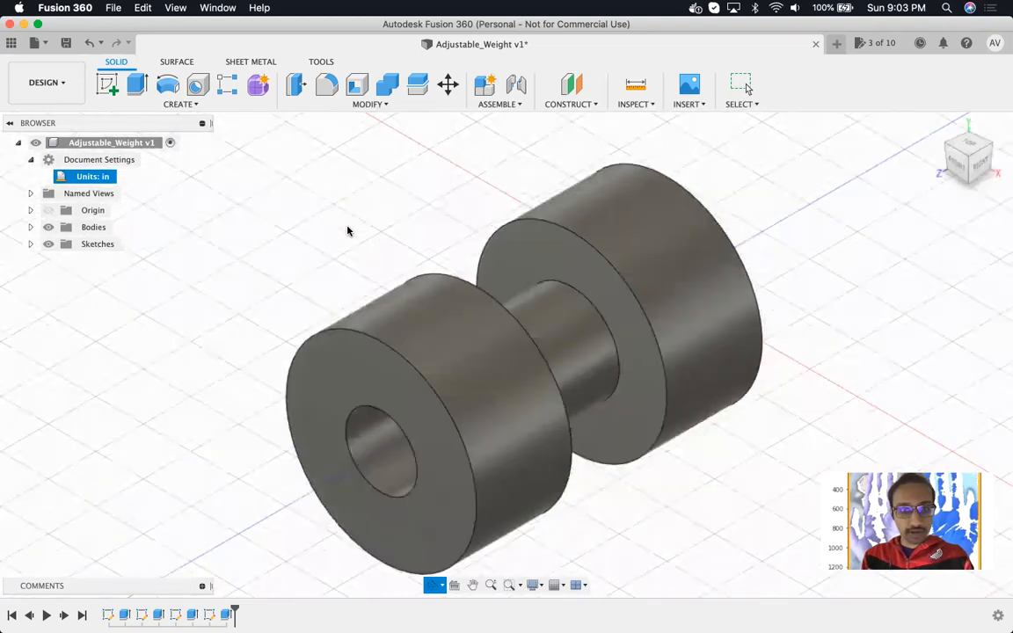
{"action": "scroll", "coordinate": [347, 231], "scroll_direction": "up", "scroll_amount": 2}
{"action": "scroll", "coordinate": [389, 278], "scroll_direction": "down", "scroll_amount": 5}
{"action": "scroll", "coordinate": [467, 365], "scroll_direction": "up", "scroll_amount": 3}
{"action": "scroll", "coordinate": [464, 357], "scroll_direction": "down", "scroll_amount": 4}
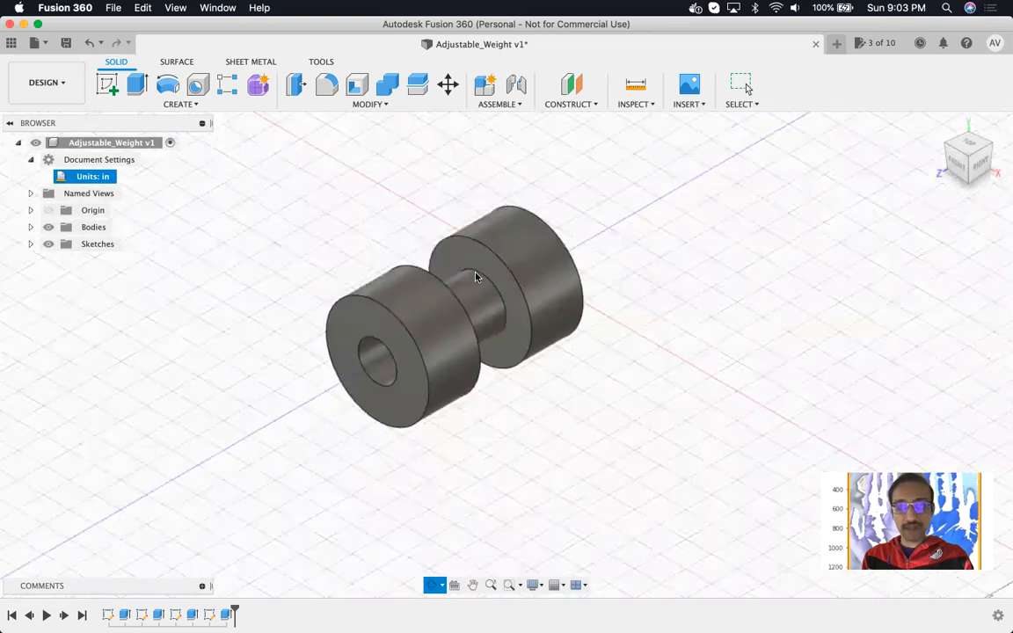
{"action": "scroll", "coordinate": [492, 275], "scroll_direction": "up", "scroll_amount": 2}
{"action": "scroll", "coordinate": [572, 287], "scroll_direction": "down", "scroll_amount": 4}
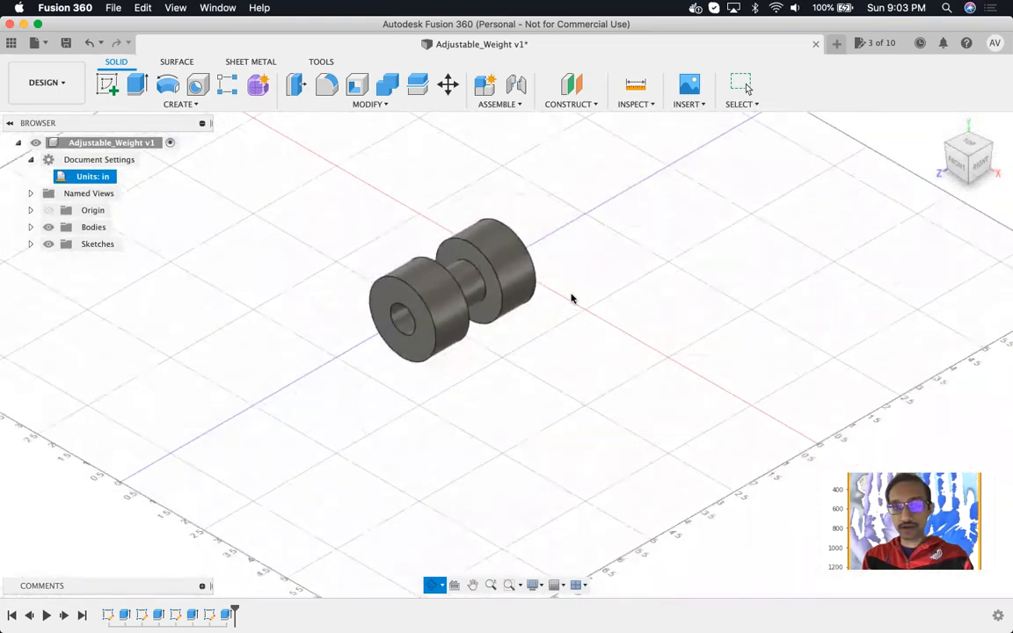
{"action": "scroll", "coordinate": [531, 288], "scroll_direction": "up", "scroll_amount": 3}
{"action": "scroll", "coordinate": [448, 233], "scroll_direction": "up", "scroll_amount": 1}
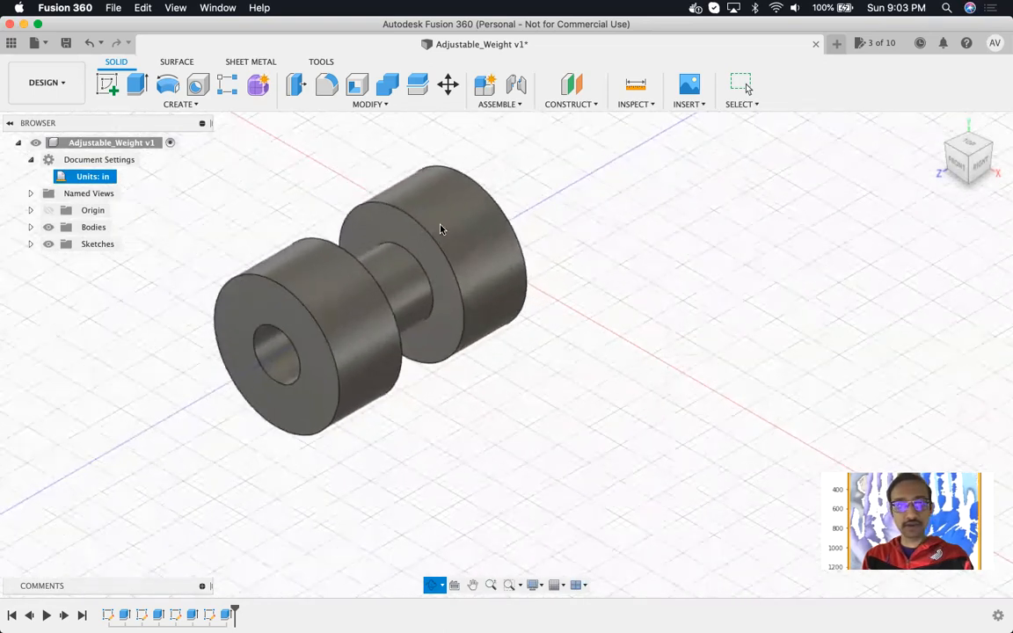
- Open the model's parameters and place the Parameters window so that the weight remains visible beside it
{"action": "left_click", "coordinate": [362, 105]}
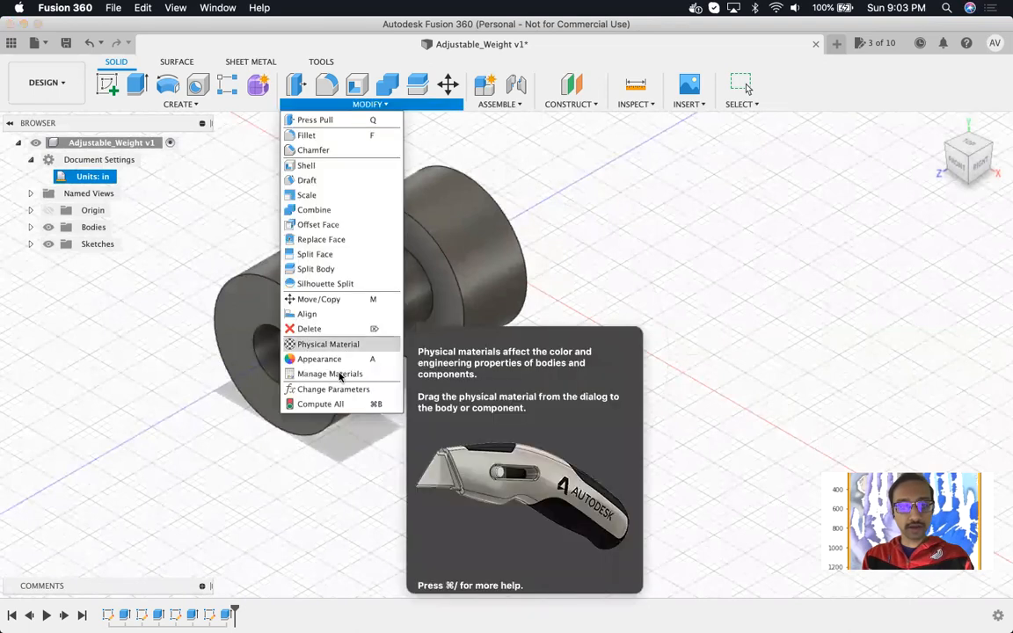
{"action": "left_click", "coordinate": [341, 389]}
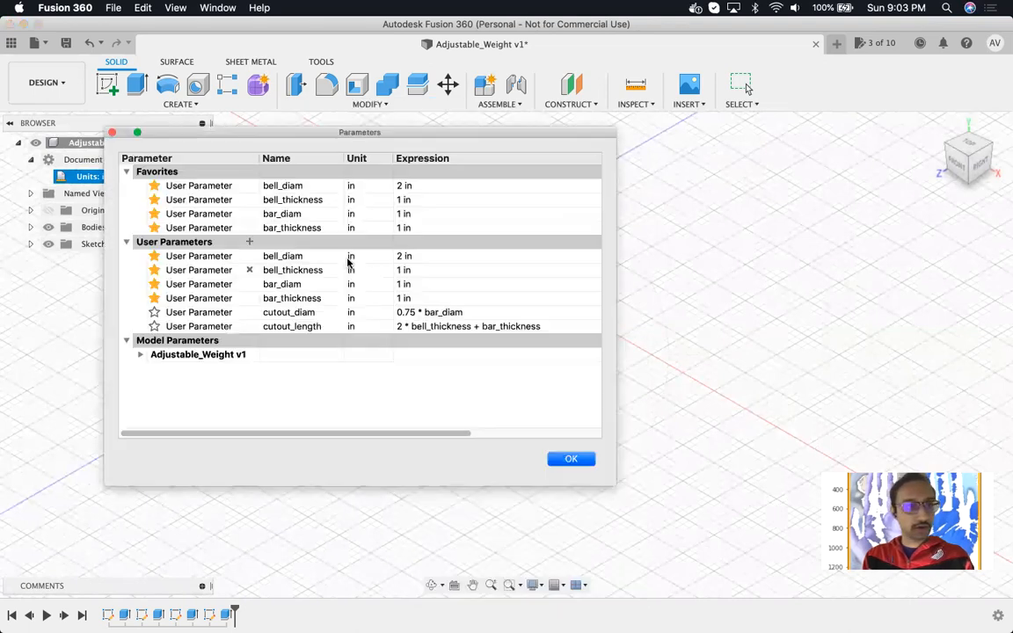
{"action": "left_click_drag", "start_coordinate": [138, 137], "coordinate": [480, 209]}
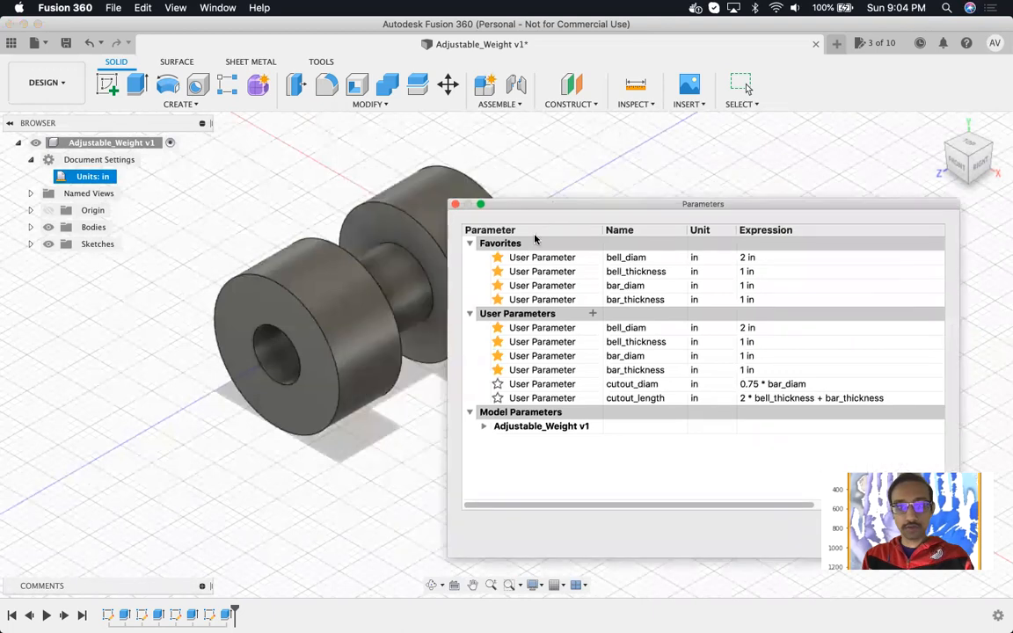
{"action": "scroll", "coordinate": [289, 293], "scroll_direction": "down", "scroll_amount": 5}
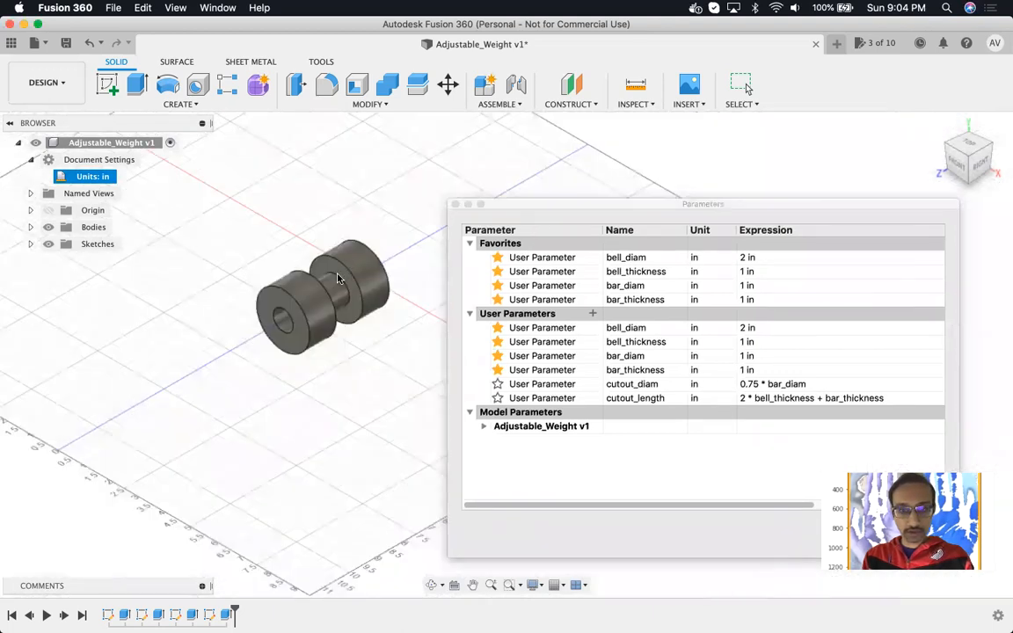
{"action": "scroll", "coordinate": [444, 272], "scroll_direction": "up", "scroll_amount": 5}
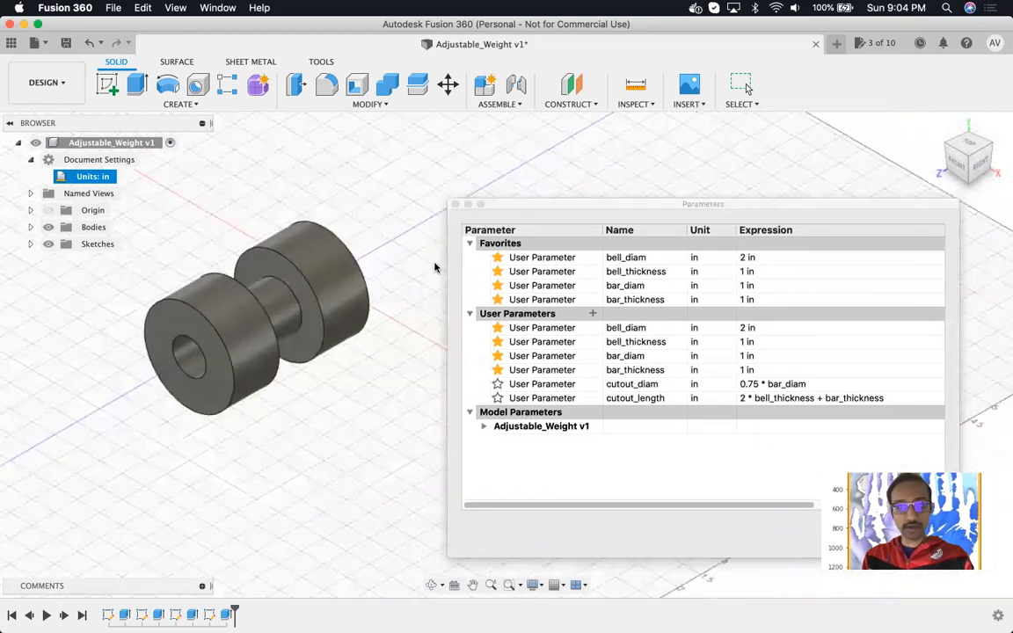
{"action": "left_click_drag", "start_coordinate": [597, 207], "coordinate": [558, 128]}
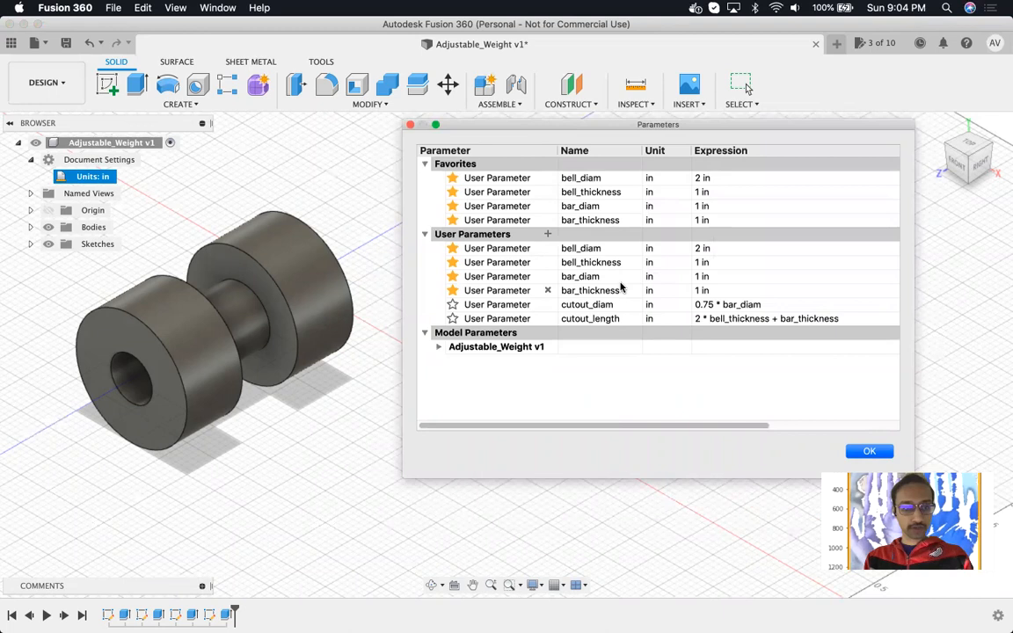
- Set the bell_thickness user parameter to 0.5 in to make both bells thinner
{"action": "left_click", "coordinate": [697, 178]}
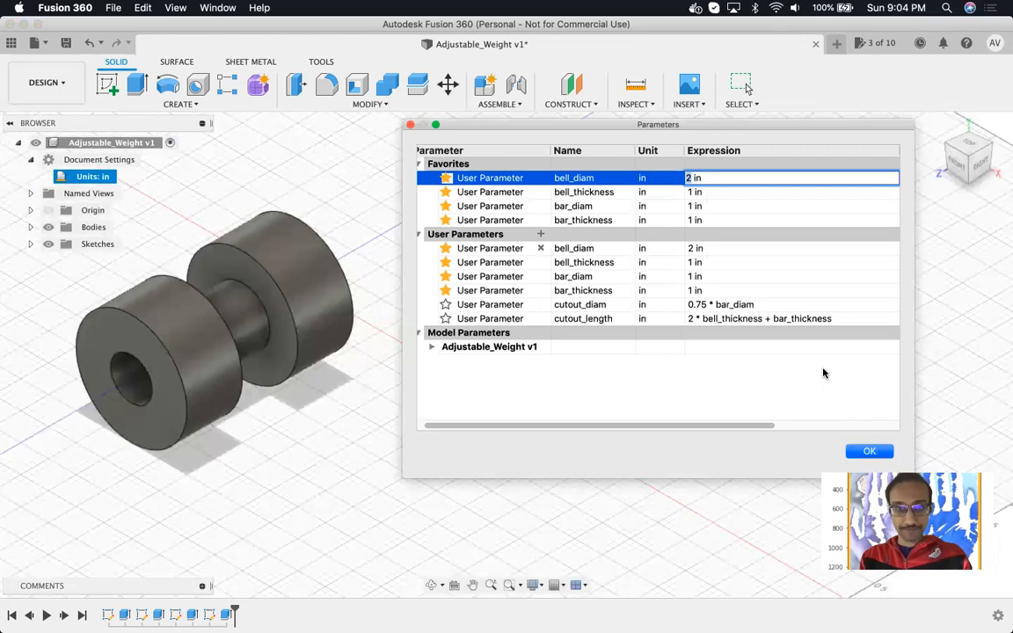
{"action": "left_click", "coordinate": [692, 192]}
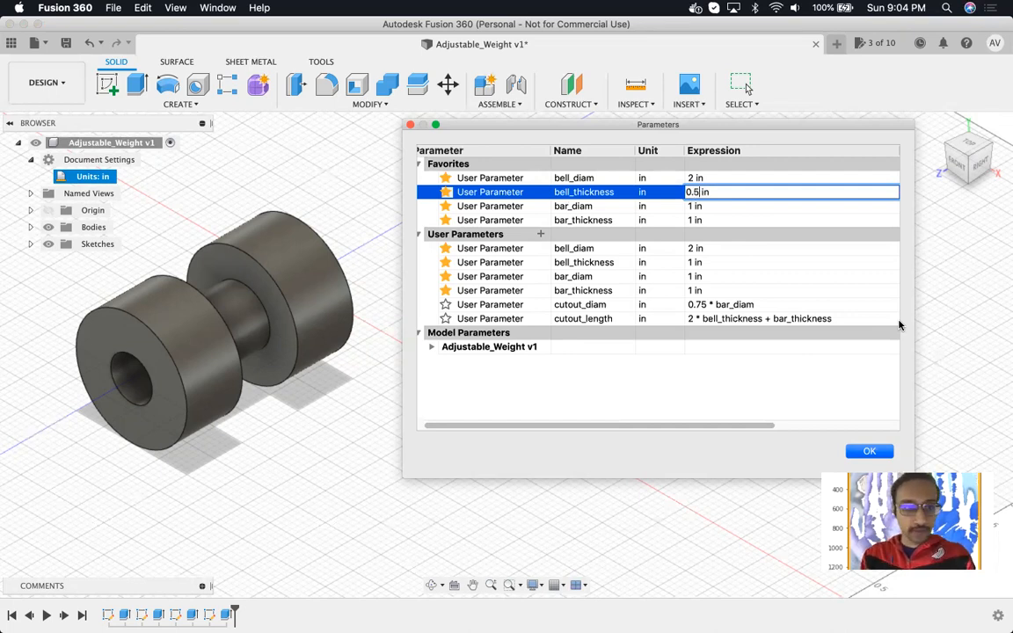
{"action": "key", "text": "Return"}
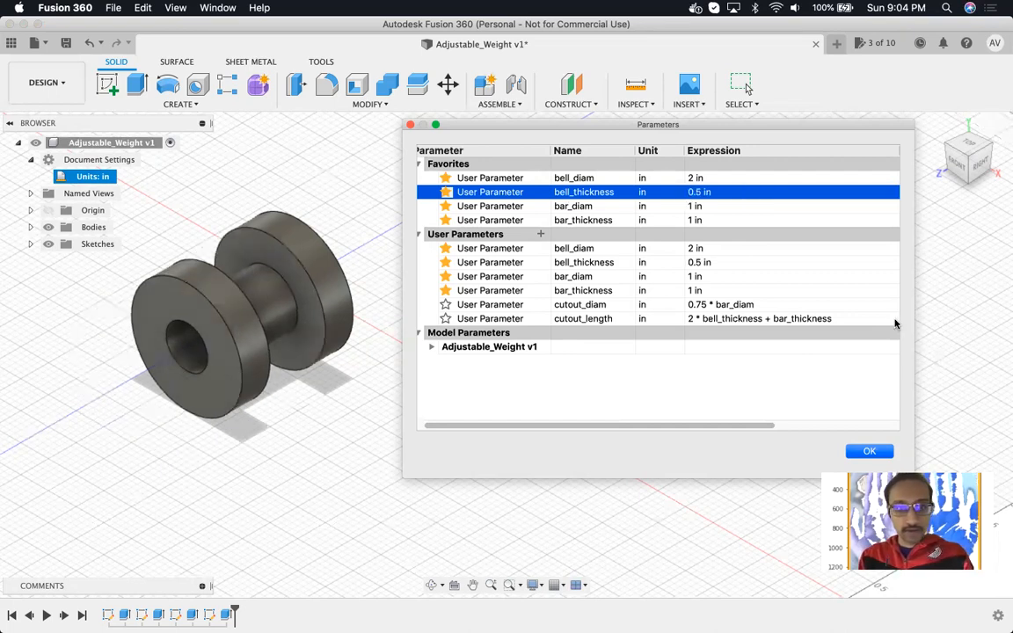
- Set the bar_diam user parameter to 0.5 in and the bar_thickness user parameter to 4 in
{"action": "left_click", "coordinate": [694, 206]}
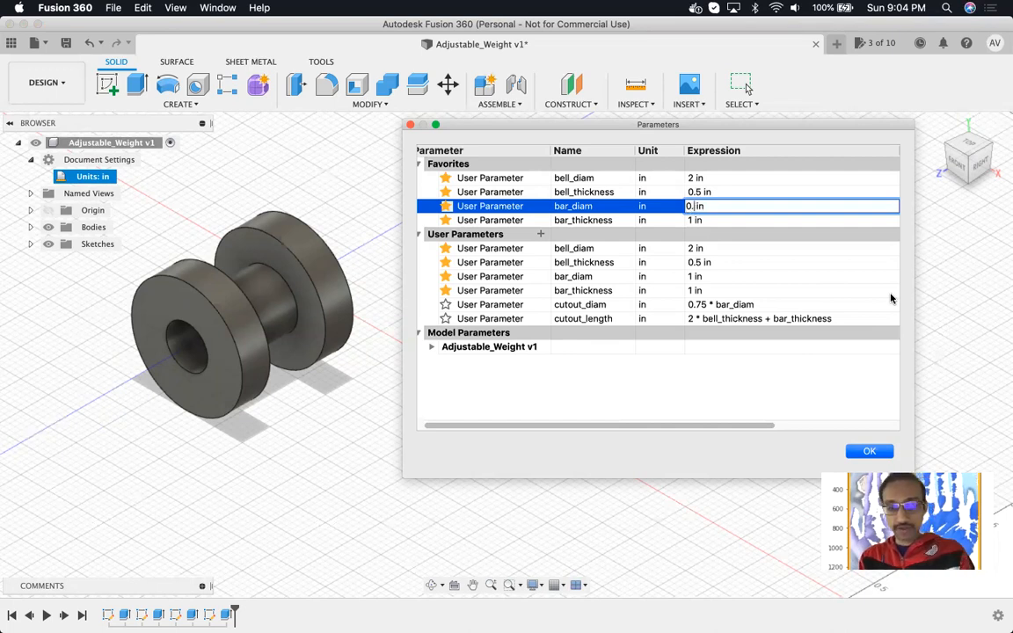
{"action": "key", "text": "Return"}
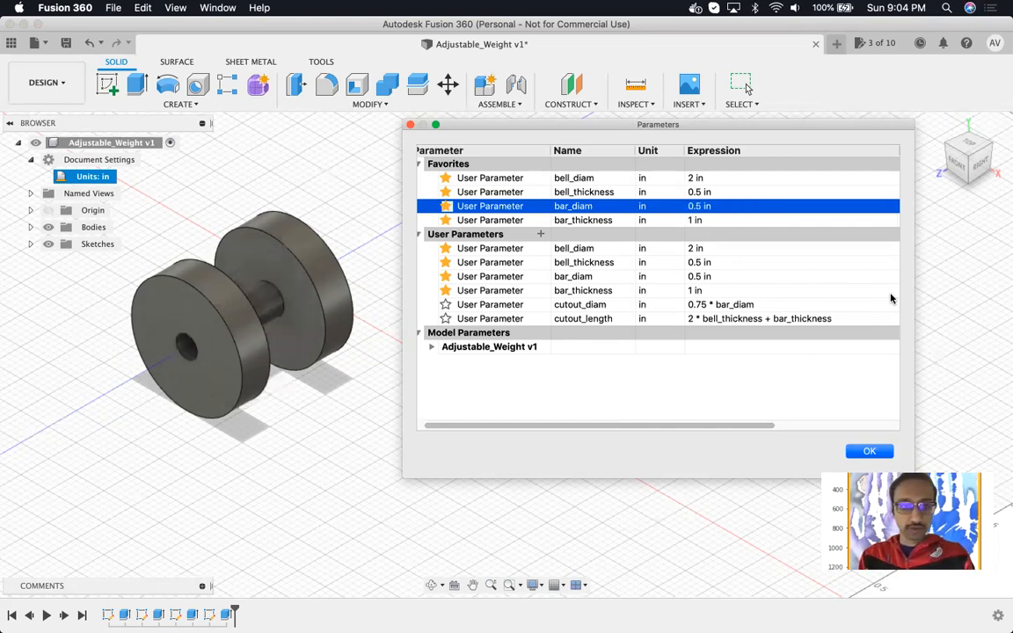
{"action": "left_click", "coordinate": [691, 219]}
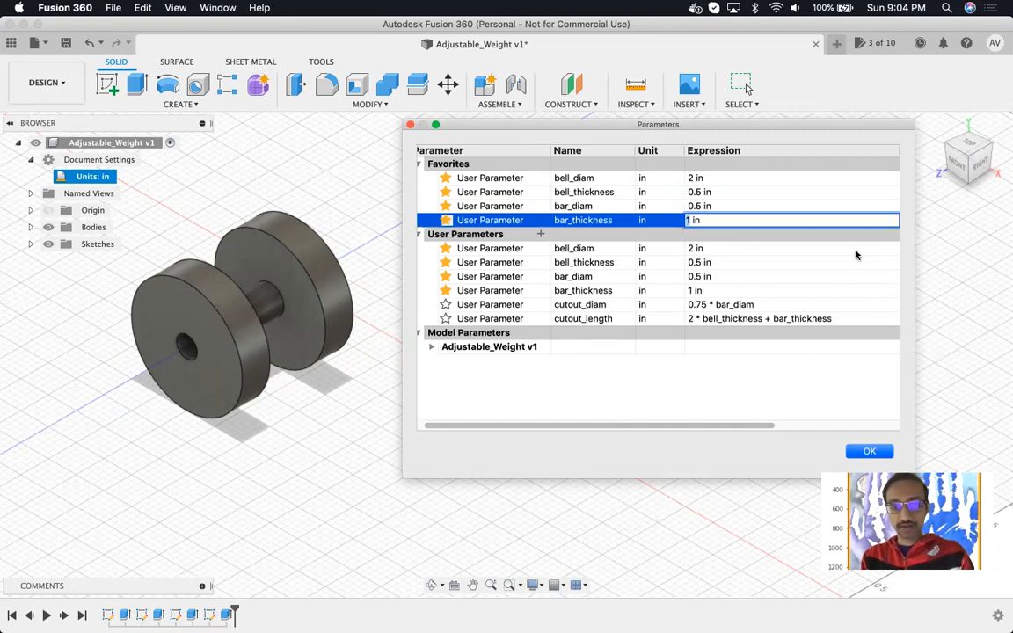
{"action": "key", "text": "Return"}
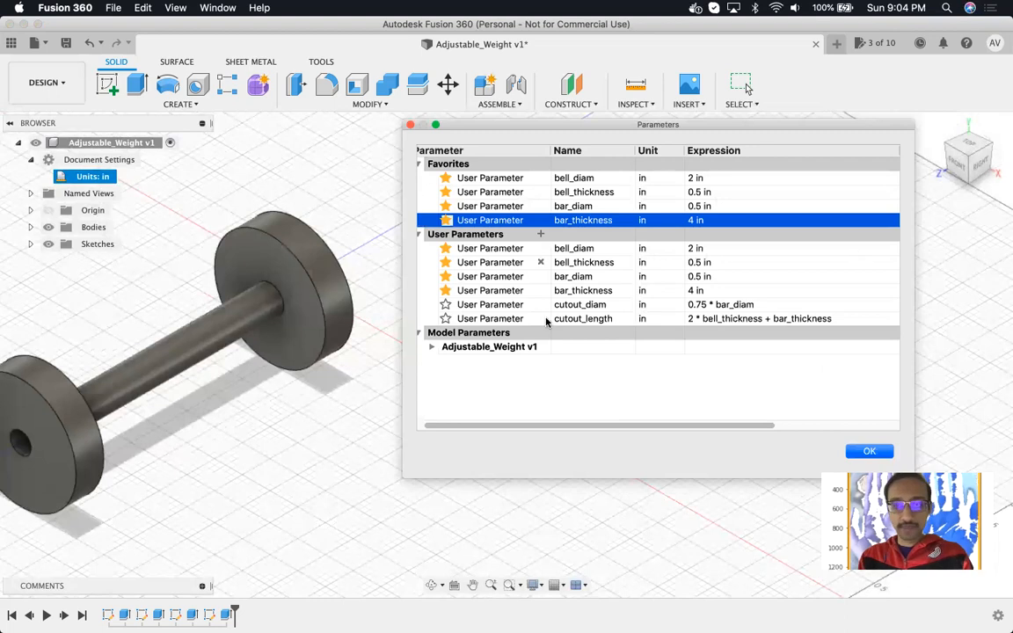
- Examine the lengthened weight and its through-cutout from the front and from the home view
{"action": "scroll", "coordinate": [313, 328], "scroll_direction": "down", "scroll_amount": 5}
{"action": "scroll", "coordinate": [176, 356], "scroll_direction": "up", "scroll_amount": 4}
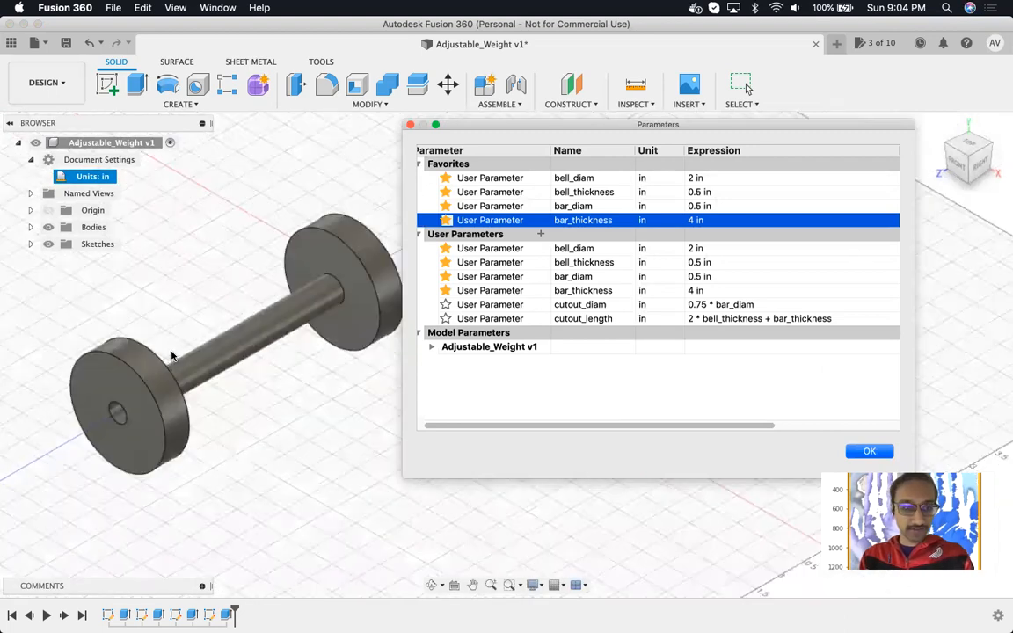
{"action": "scroll", "coordinate": [172, 352], "scroll_direction": "up", "scroll_amount": 2}
{"action": "scroll", "coordinate": [242, 309], "scroll_direction": "down", "scroll_amount": 4}
{"action": "scroll", "coordinate": [243, 309], "scroll_direction": "up", "scroll_amount": 2}
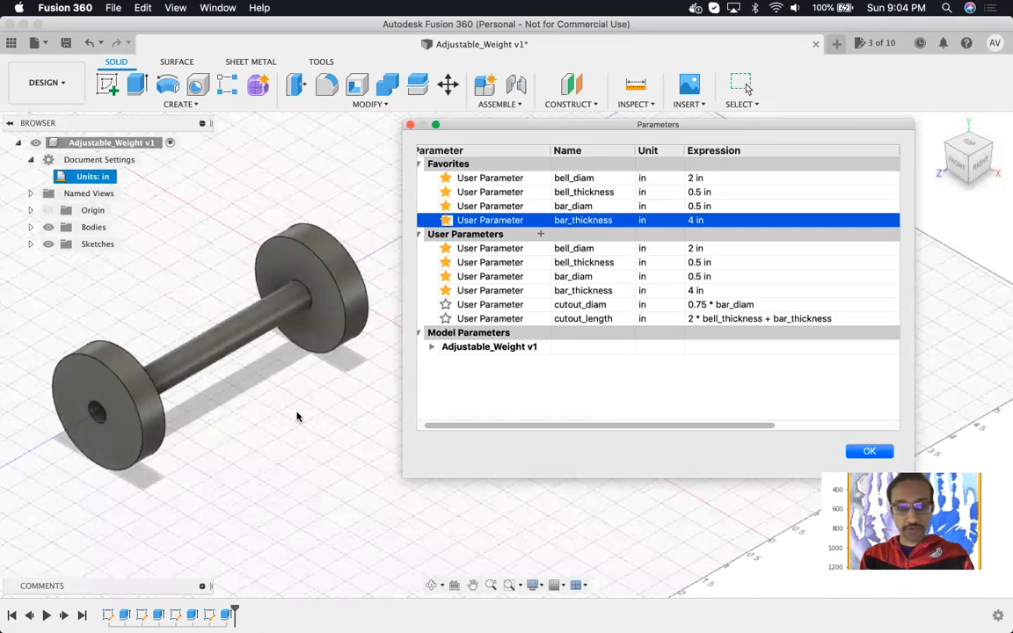
{"action": "scroll", "coordinate": [106, 263], "scroll_direction": "down", "scroll_amount": 2}
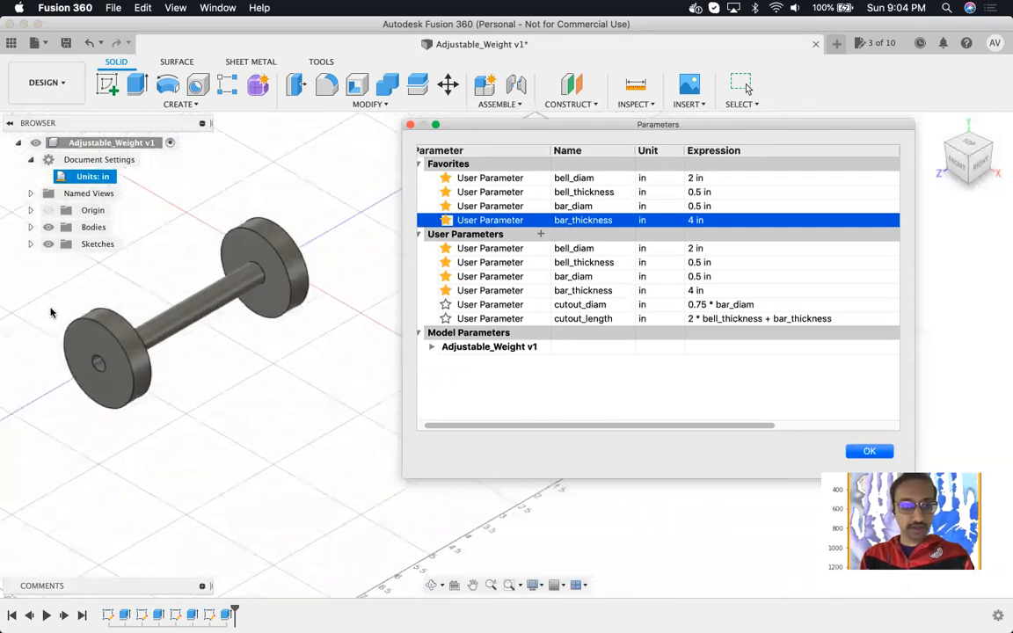
{"action": "scroll", "coordinate": [50, 307], "scroll_direction": "up", "scroll_amount": 3}
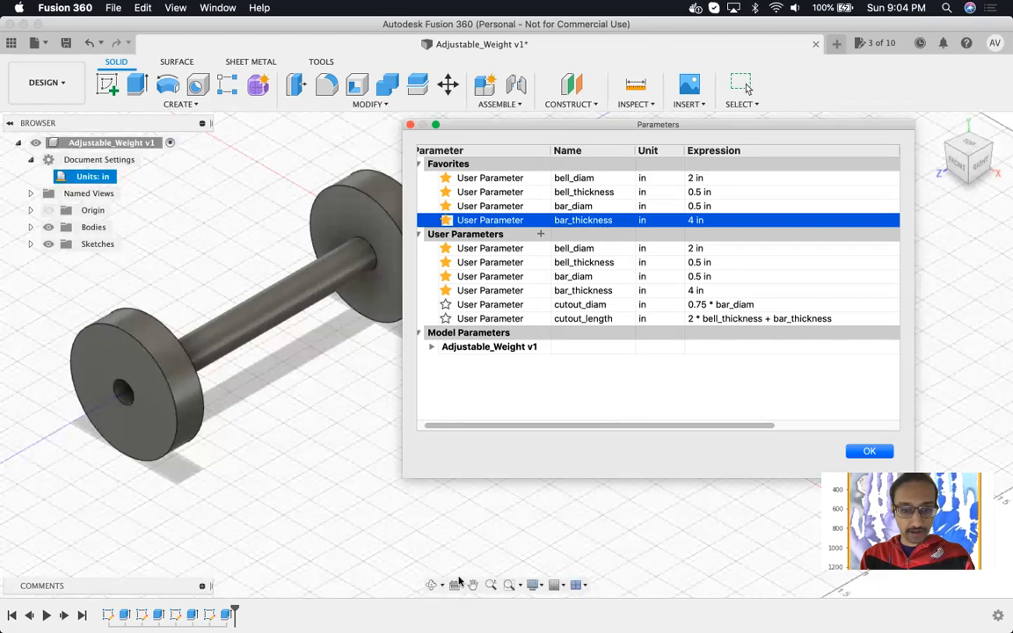
{"action": "left_click", "coordinate": [431, 584]}
{"action": "left_click_drag", "start_coordinate": [255, 395], "coordinate": [294, 363]}
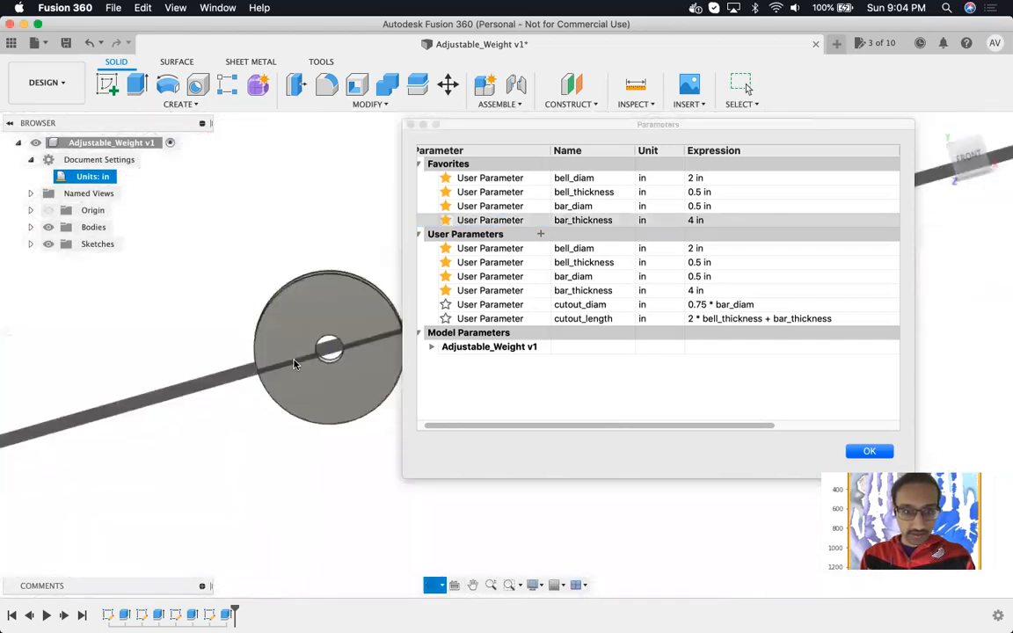
{"action": "scroll", "coordinate": [316, 356], "scroll_direction": "up", "scroll_amount": 5}
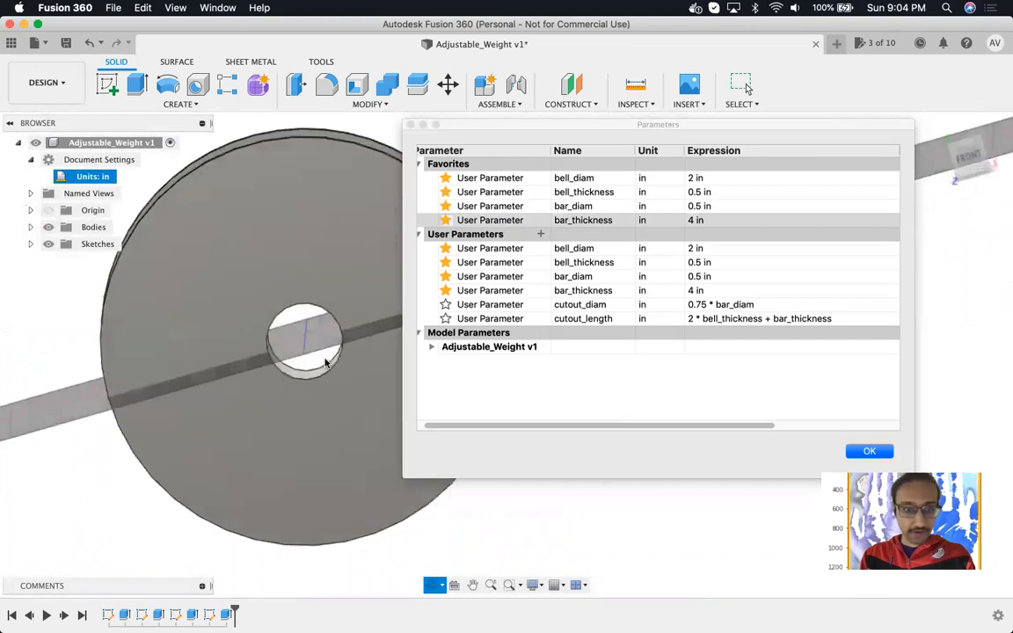
{"action": "scroll", "coordinate": [325, 362], "scroll_direction": "down", "scroll_amount": 5}
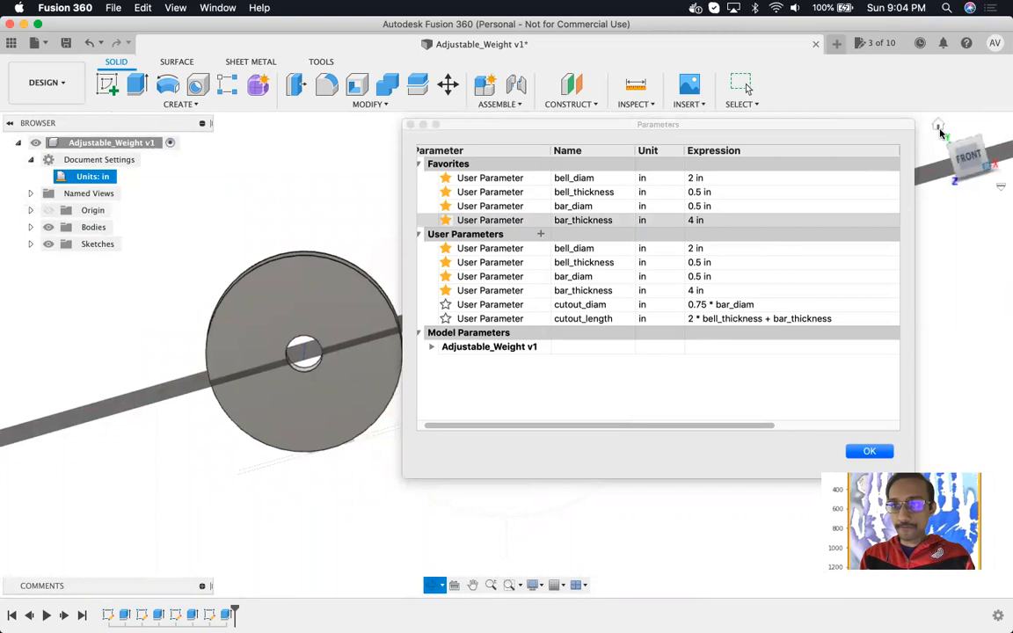
{"action": "left_click", "coordinate": [973, 160]}
{"action": "scroll", "coordinate": [100, 288], "scroll_direction": "down", "scroll_amount": 5}
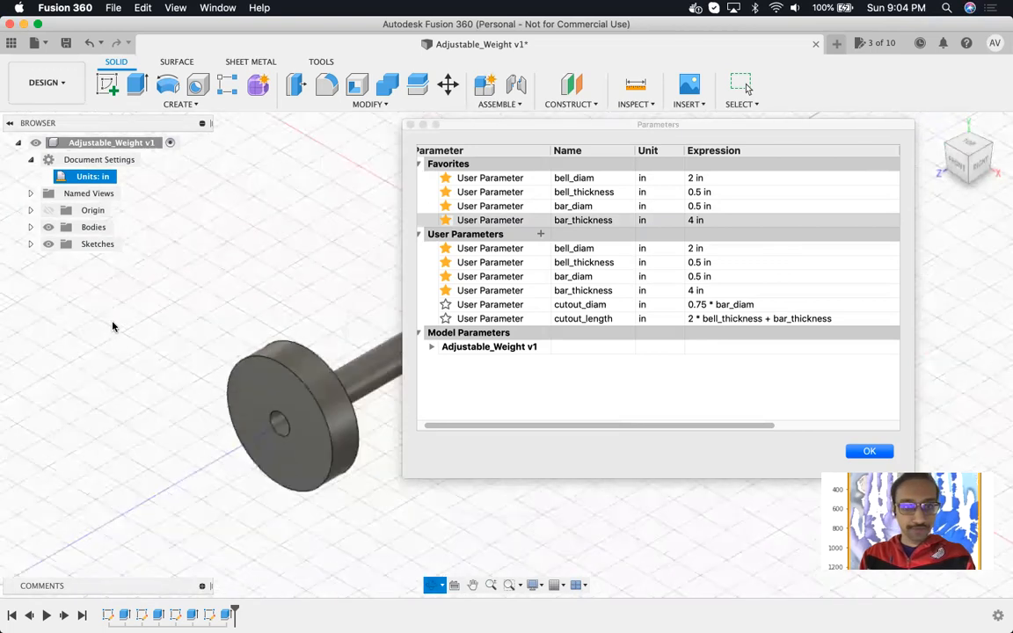
{"action": "scroll", "coordinate": [394, 270], "scroll_direction": "up", "scroll_amount": 5}
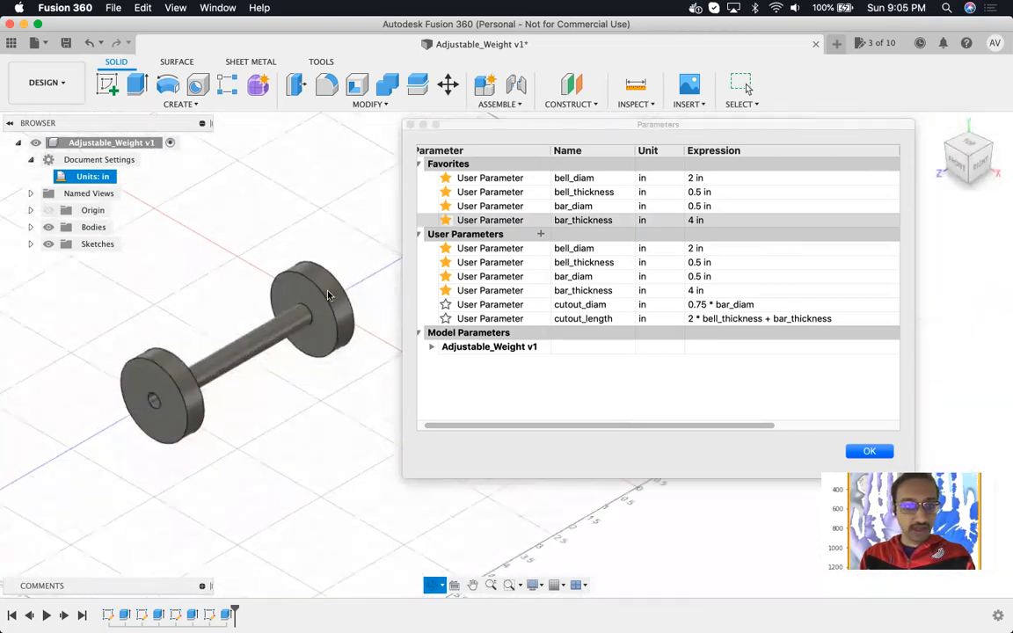
- Set the bar_thickness user parameter to 1 in to shorten the bar between the bells
{"action": "double_click", "coordinate": [692, 194]}
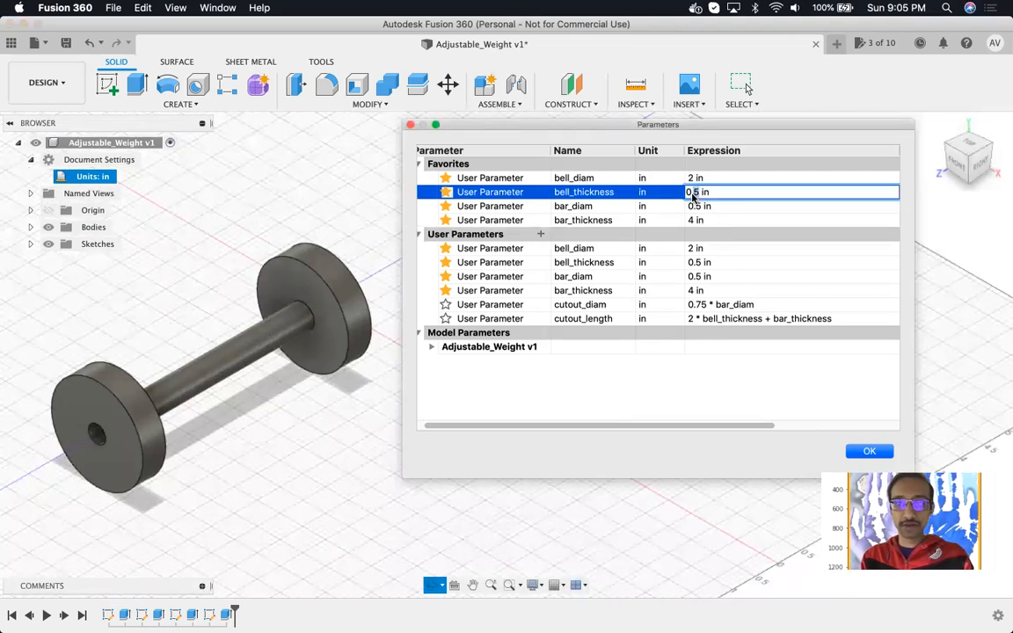
{"action": "left_click", "coordinate": [691, 179]}
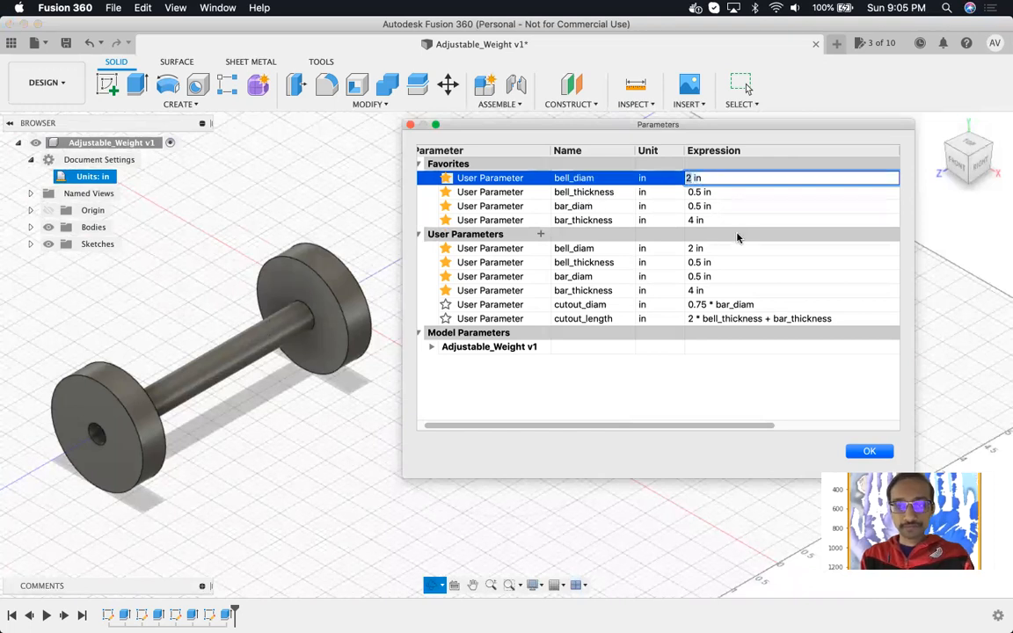
{"action": "double_click", "coordinate": [692, 221]}
{"action": "type", "text": "1"}
{"action": "key", "text": "Return"}
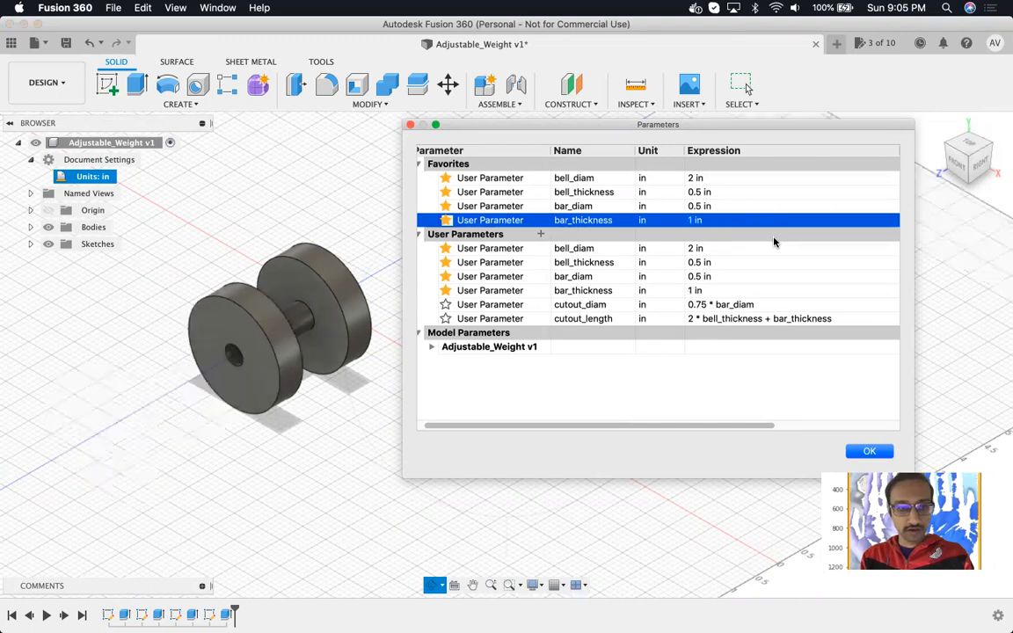
- Set the bell_thickness user parameter to 2 in to make both bells thicker
{"action": "double_click", "coordinate": [691, 180]}
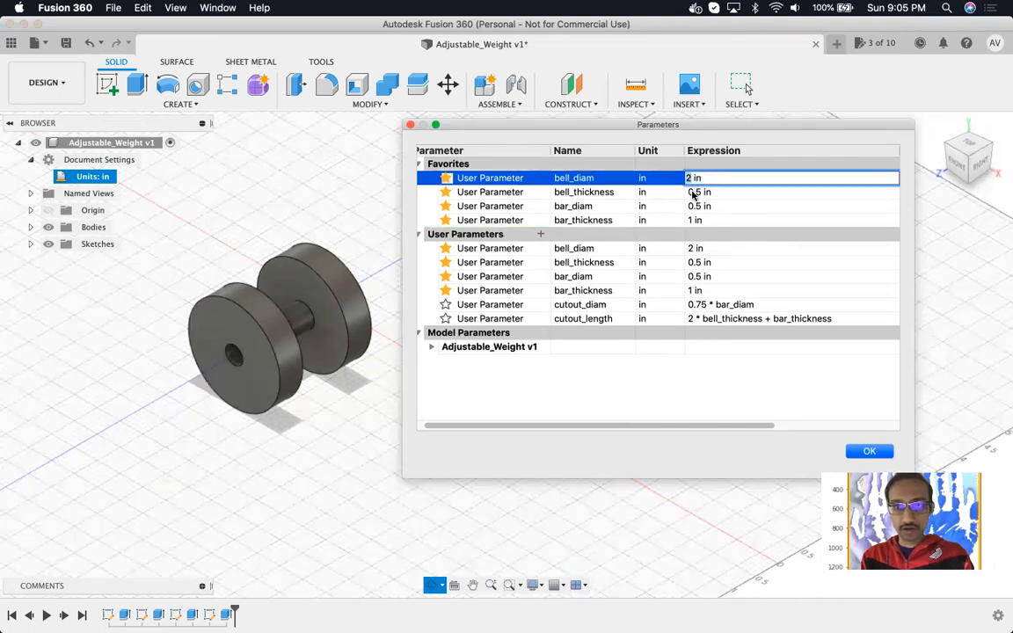
{"action": "double_click", "coordinate": [694, 192]}
{"action": "key", "text": "Right"}
{"action": "key", "text": "Right"}
{"action": "key", "text": "BackSpace"}
{"action": "key", "text": "BackSpace"}
{"action": "key", "text": "BackSpace"}
{"action": "type", "text": "2"}
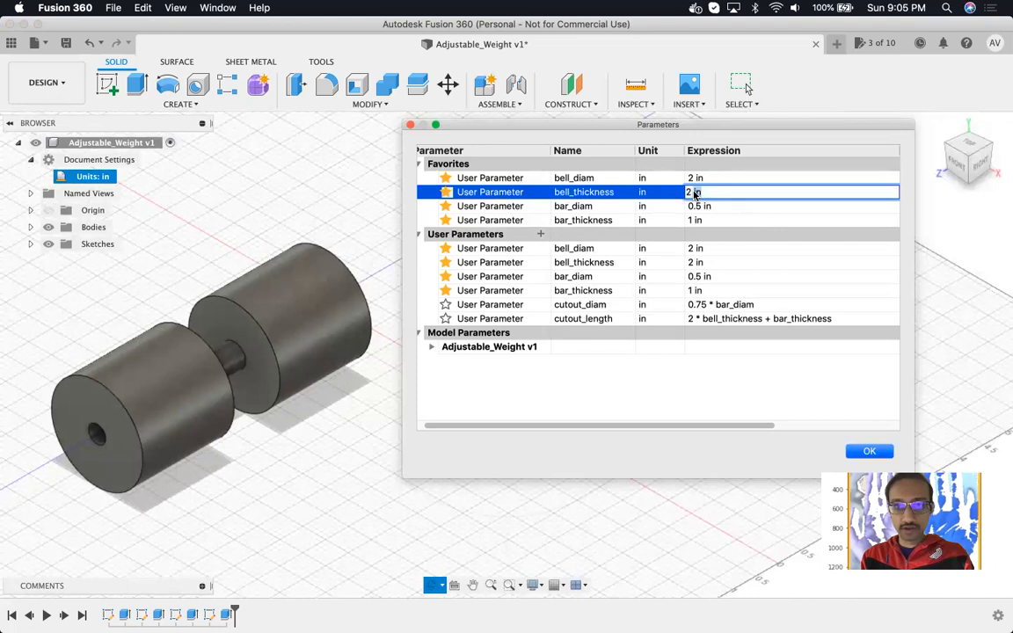
- Set the bell_thickness user parameter to 1.5 in
{"action": "key", "text": "BackSpace"}
{"action": "type", "text": "1.5"}
{"action": "key", "text": "Return"}
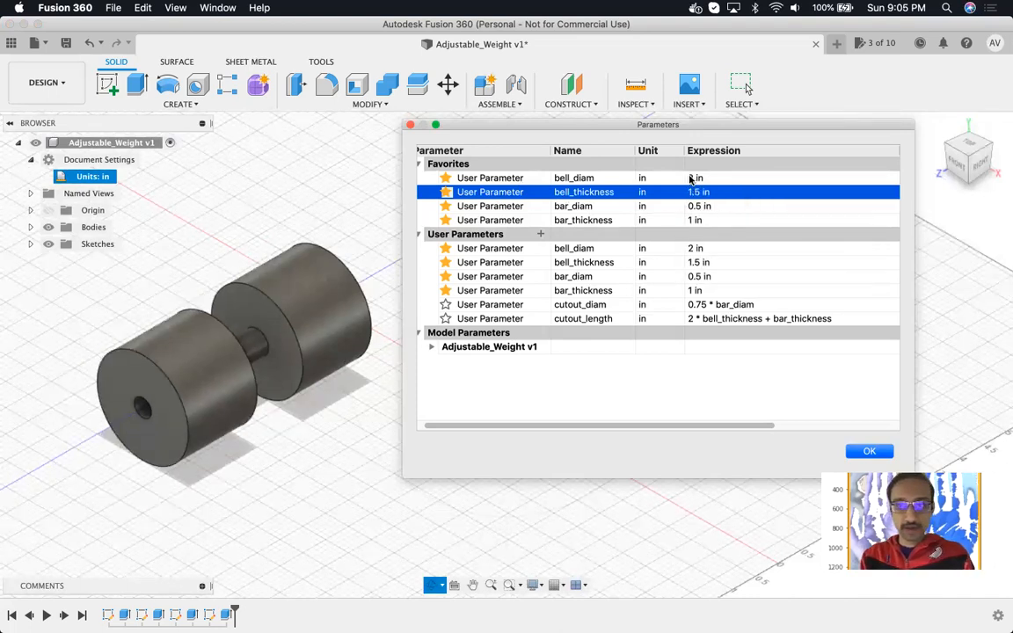
- Set the bar_thickness user parameter to 1.5 in
{"action": "left_click", "coordinate": [690, 223]}
{"action": "type", "text": ".5"}
{"action": "key", "text": "Return"}
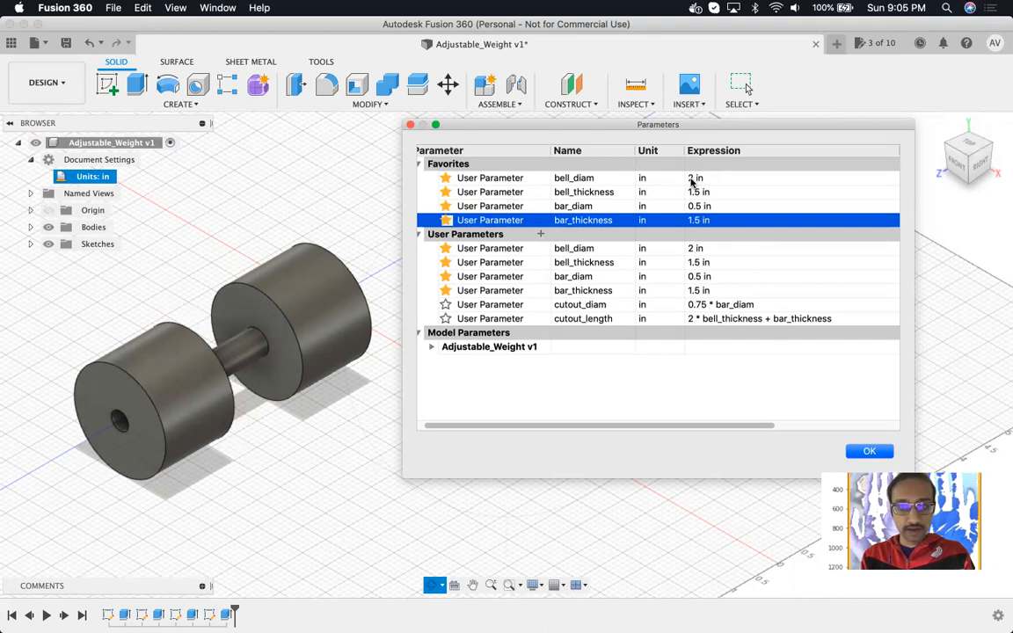
{"action": "left_click", "coordinate": [289, 426]}
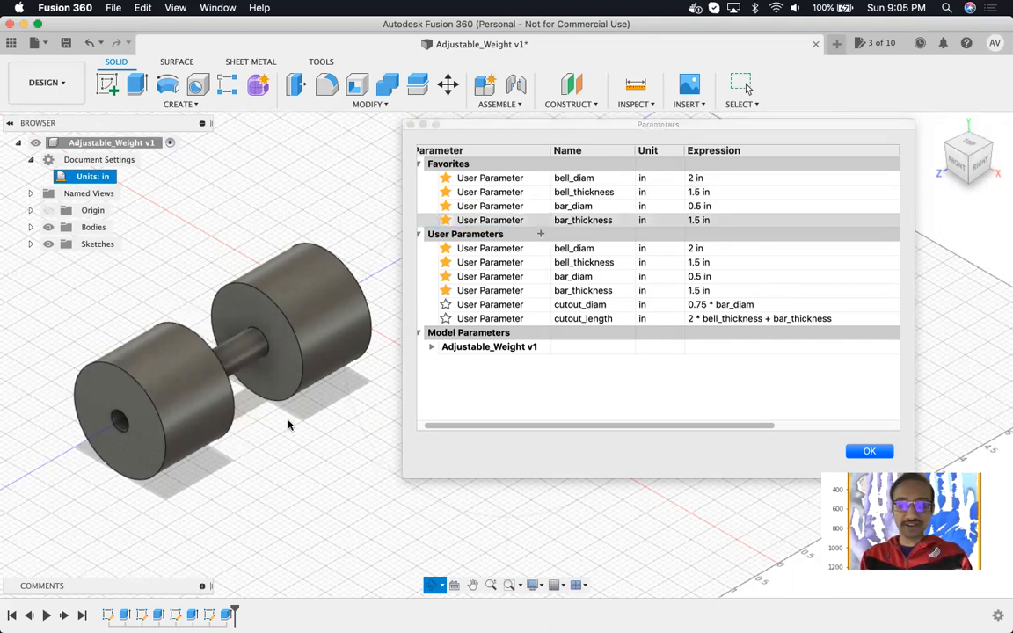
{"action": "scroll", "coordinate": [255, 429], "scroll_direction": "down", "scroll_amount": 3}
{"action": "scroll", "coordinate": [254, 426], "scroll_direction": "up", "scroll_amount": 5}
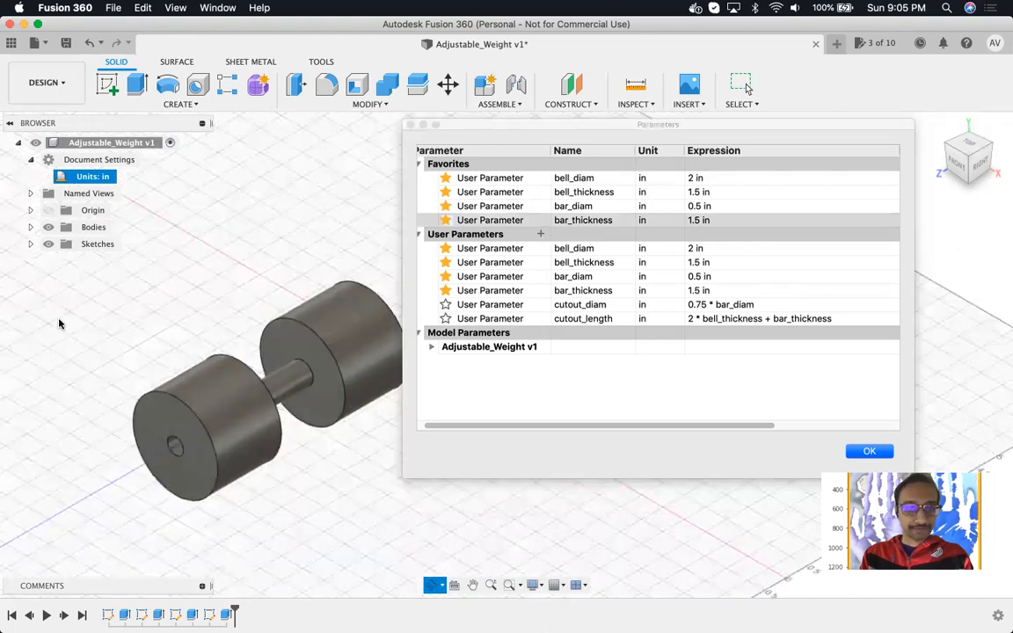
{"action": "scroll", "coordinate": [250, 424], "scroll_direction": "down", "scroll_amount": 4}
{"action": "scroll", "coordinate": [251, 424], "scroll_direction": "up", "scroll_amount": 3}
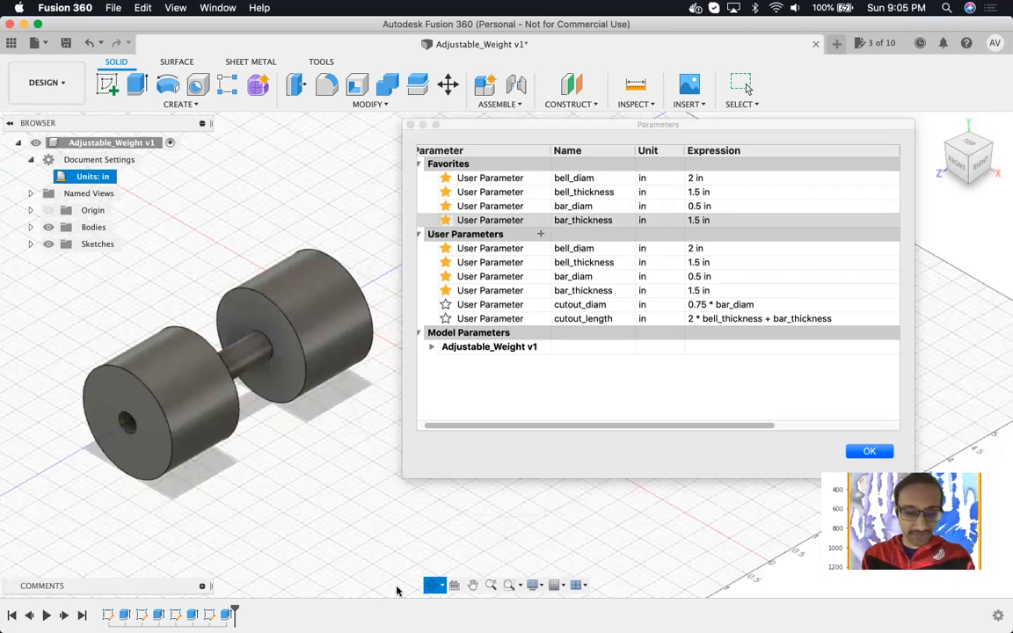
{"action": "left_click_drag", "start_coordinate": [317, 495], "coordinate": [318, 455]}
{"action": "scroll", "coordinate": [318, 455], "scroll_direction": "up", "scroll_amount": 3}
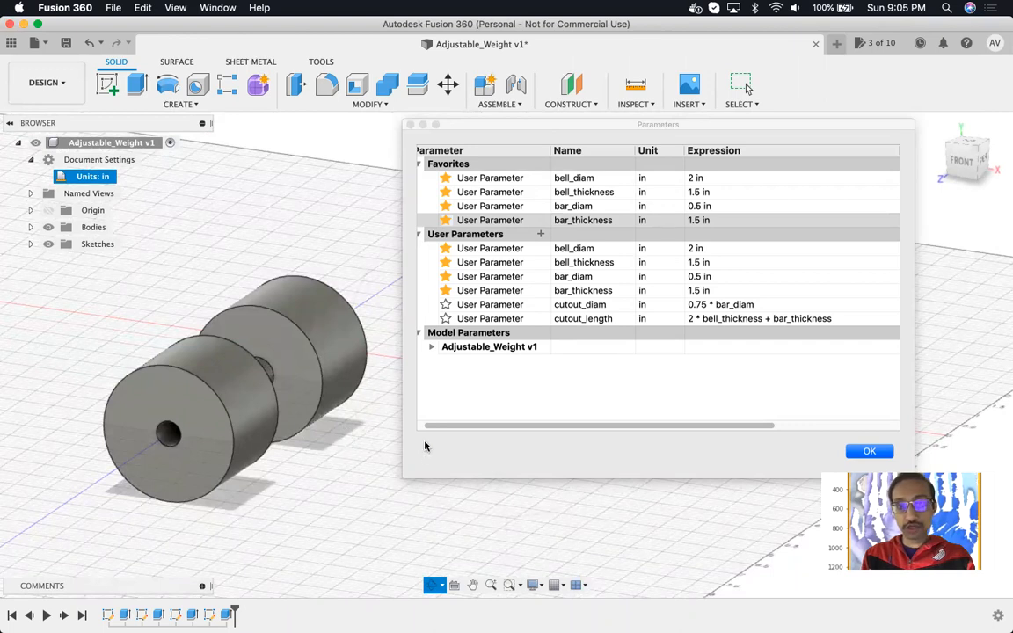
{"action": "left_click_drag", "start_coordinate": [469, 430], "coordinate": [384, 428]}
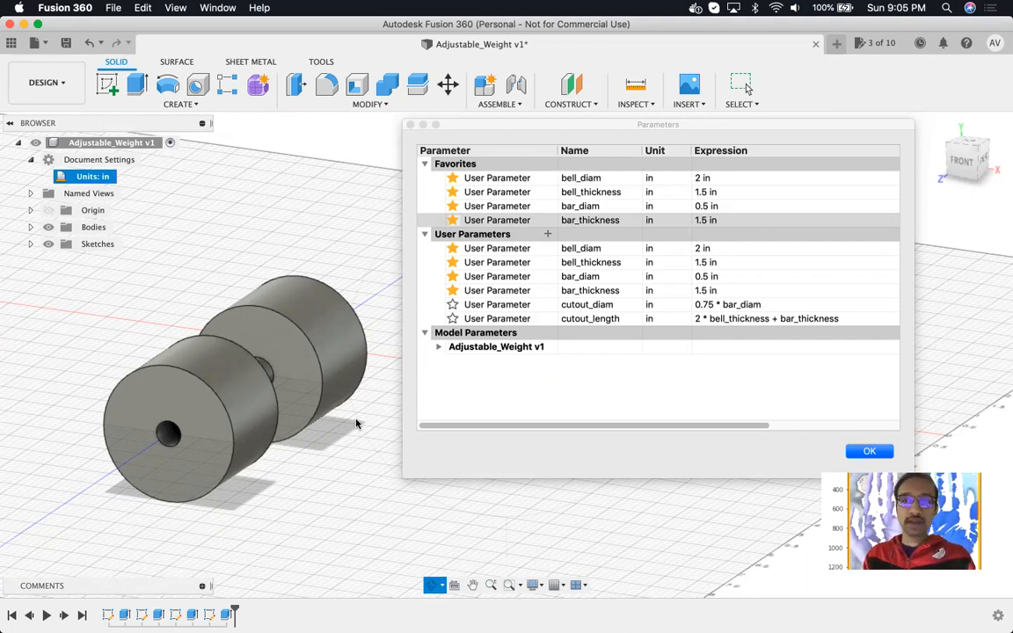
- Examine the comments of the cutout_diam and cutout_length user parameters and widen the Parameters dialog slightly
{"action": "left_click", "coordinate": [652, 425]}
{"action": "left_click_drag", "start_coordinate": [652, 426], "coordinate": [843, 426]}
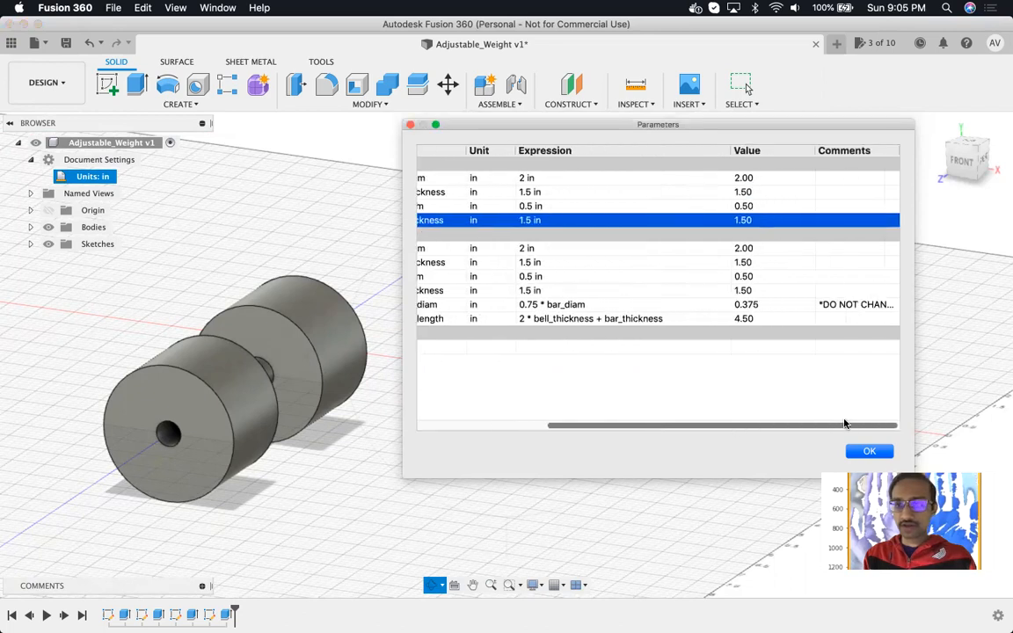
{"action": "left_click", "coordinate": [866, 305]}
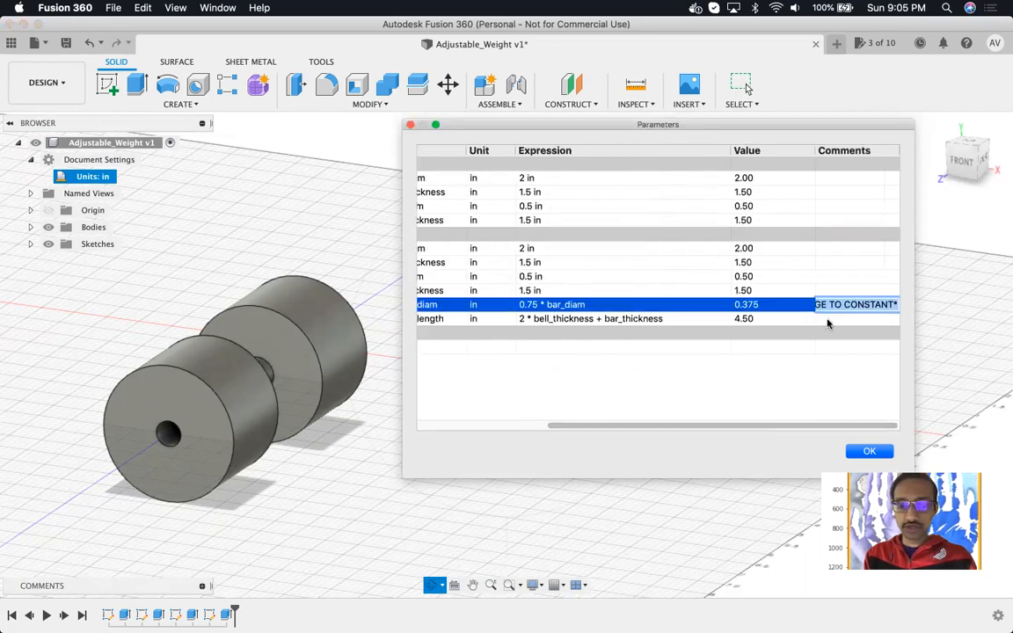
{"action": "left_click", "coordinate": [826, 320]}
{"action": "left_click_drag", "start_coordinate": [751, 429], "coordinate": [880, 414]}
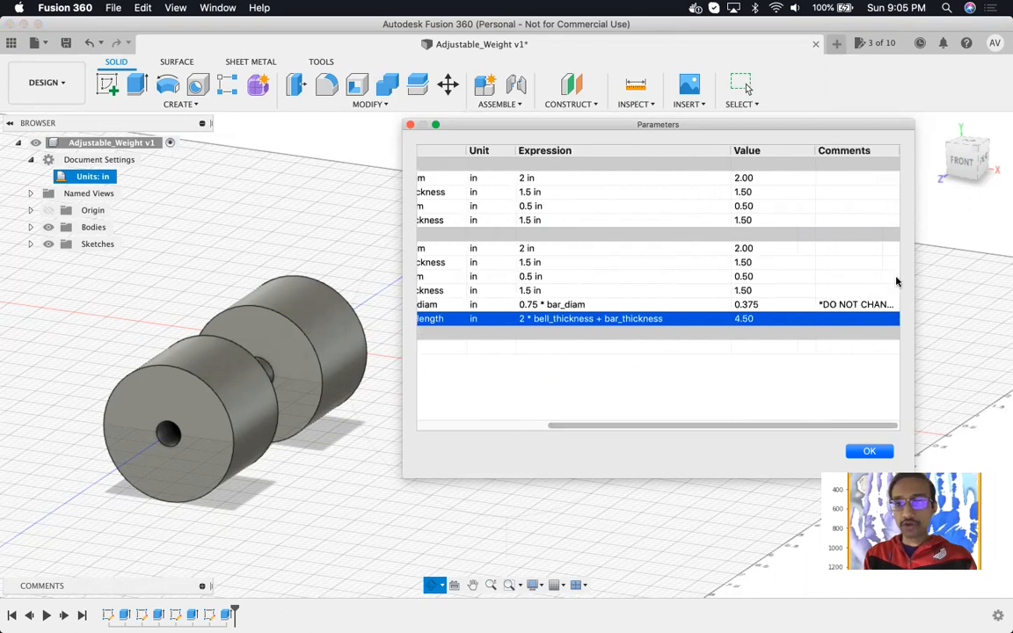
{"action": "mouse_move", "coordinate": [913, 276]}
{"action": "left_mouse_down"}
{"action": "mouse_move", "coordinate": [978, 276]}
{"action": "mouse_move", "coordinate": [917, 283]}
{"action": "mouse_move", "coordinate": [926, 283]}
{"action": "left_mouse_up"}
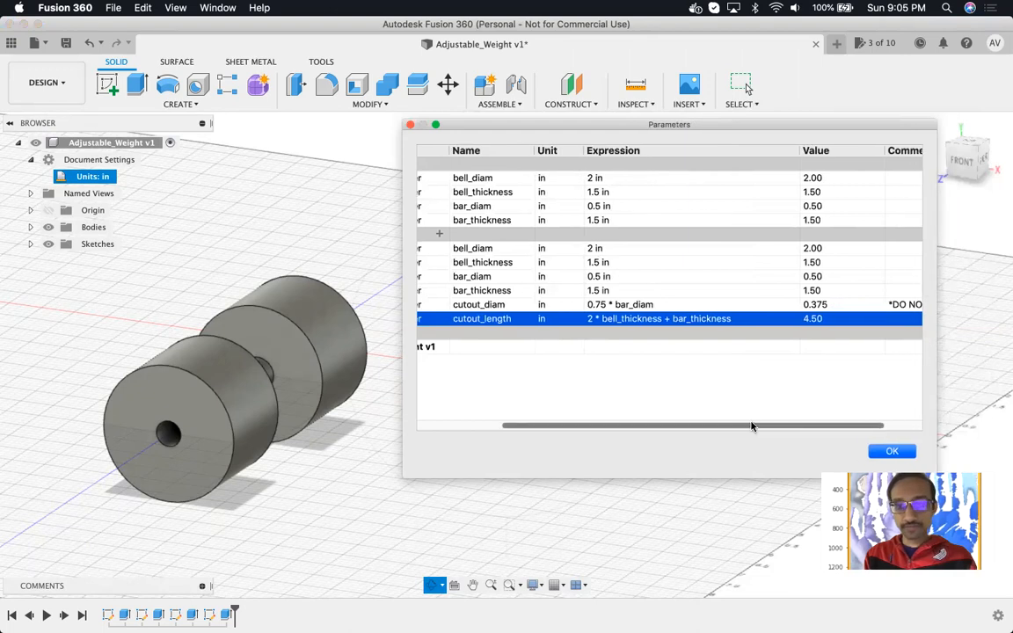
{"action": "left_click_drag", "start_coordinate": [691, 426], "coordinate": [607, 423]}
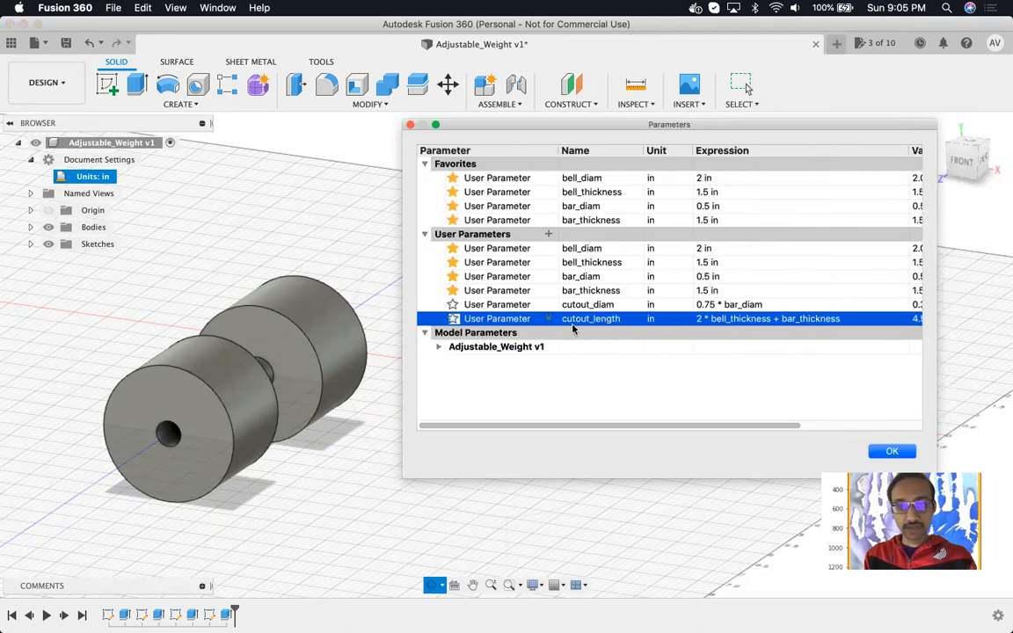
- Close the Parameters dialog to return to the adjustable weight model
{"action": "left_click", "coordinate": [455, 234]}
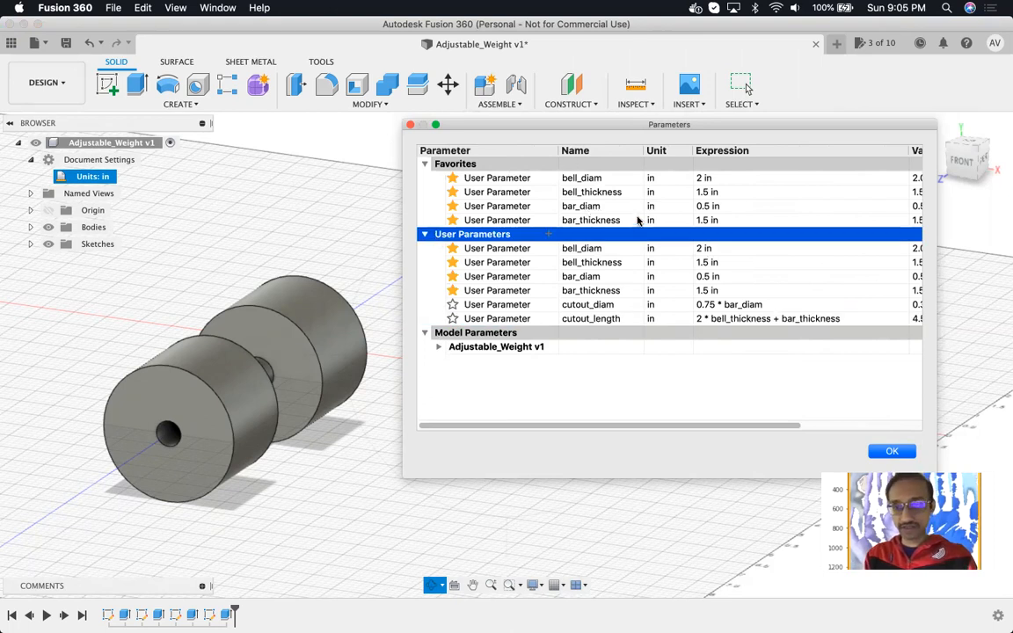
{"action": "left_click", "coordinate": [389, 411]}
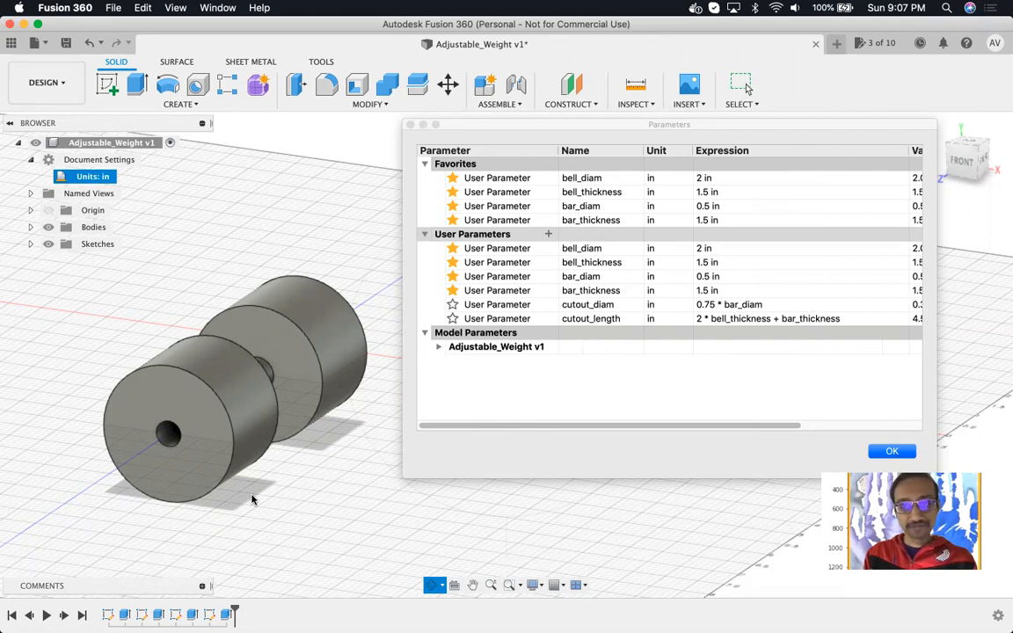
{"action": "left_click", "coordinate": [409, 125]}
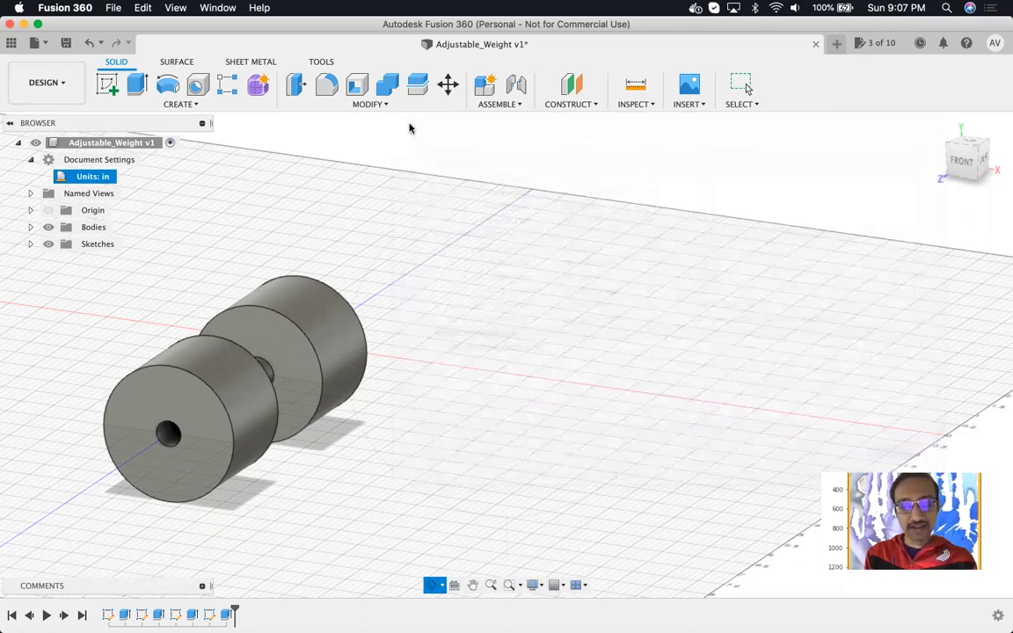